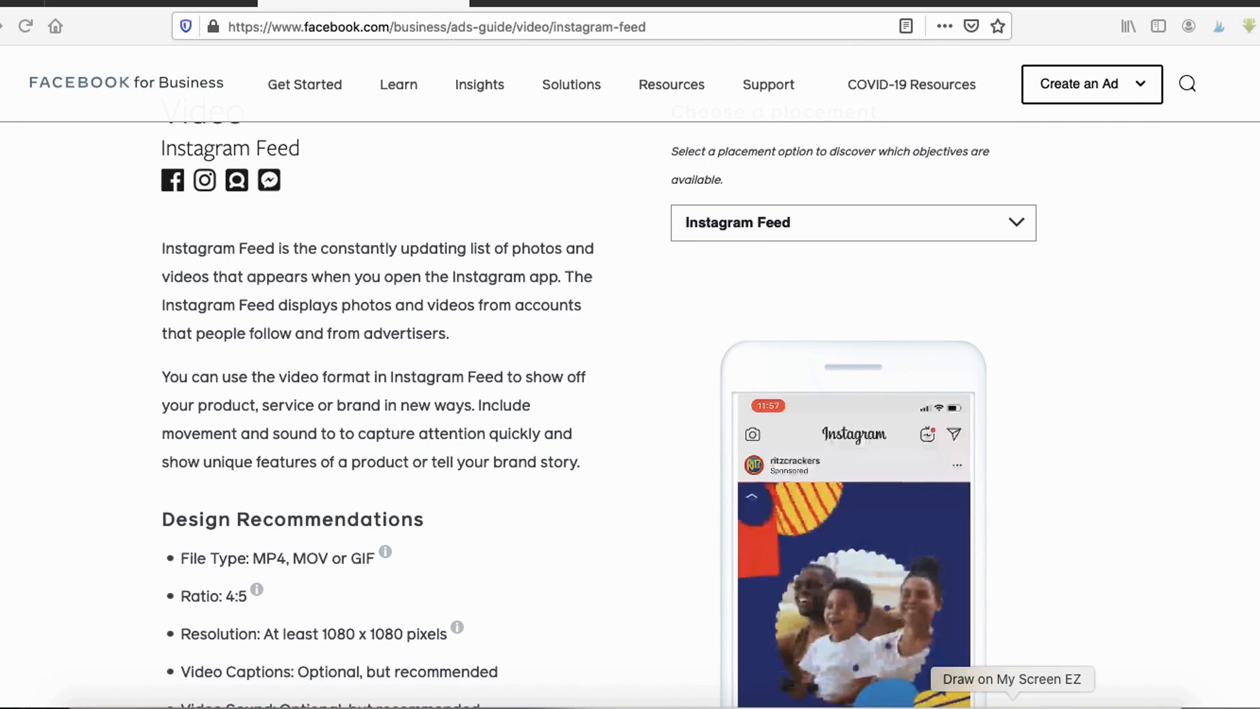
- Review the Instagram Feed video design recommendations in the Facebook ads guide
{"action": "scroll", "coordinate": [357, 483], "scroll_direction": "down", "scroll_amount": 3}
{"action": "scroll", "coordinate": [180, 440], "scroll_direction": "down", "scroll_amount": 3}
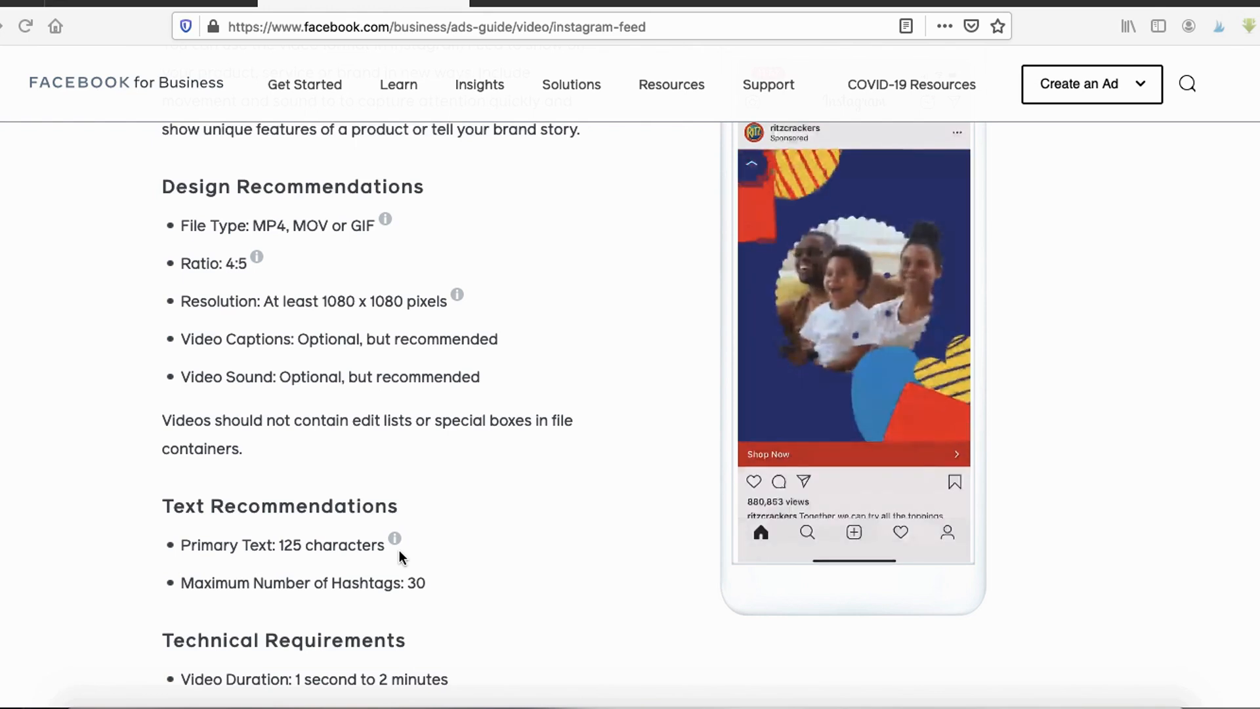
{"action": "scroll", "coordinate": [402, 554], "scroll_direction": "up", "scroll_amount": 6}
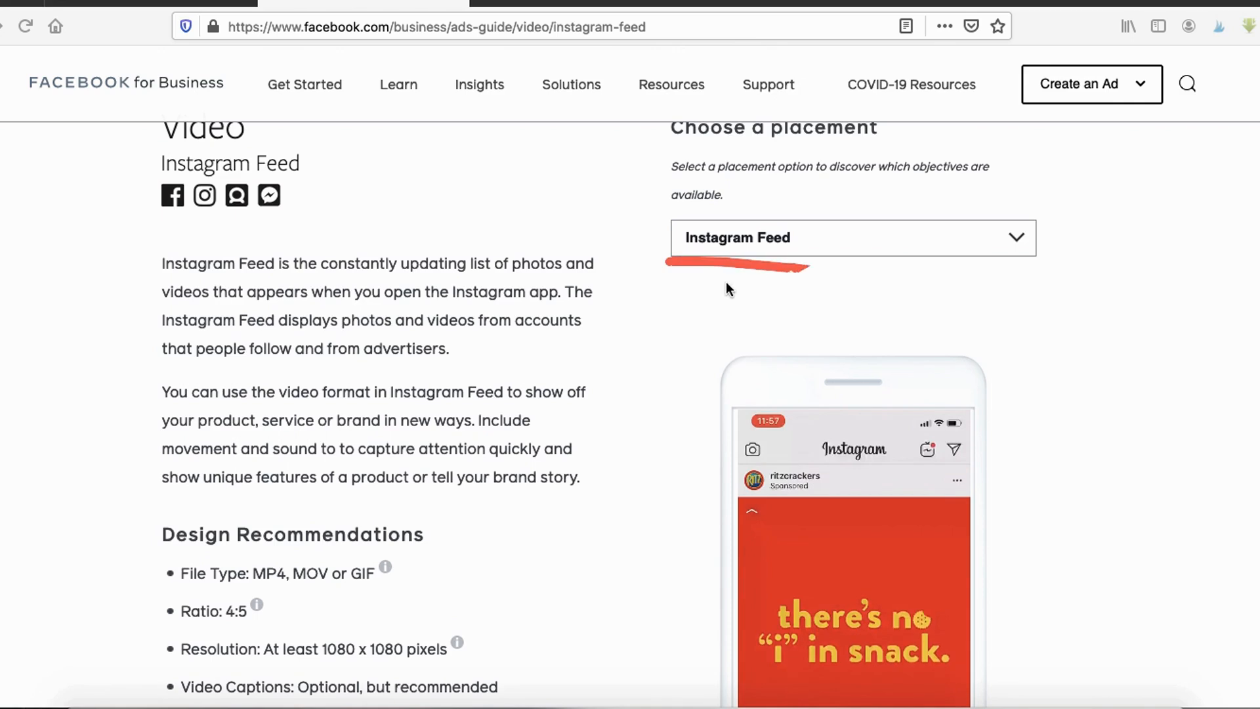
{"action": "scroll", "coordinate": [282, 563], "scroll_direction": "down", "scroll_amount": 2}
{"action": "mouse_move", "coordinate": [176, 527]}
{"action": "left_mouse_down"}
{"action": "mouse_move", "coordinate": [155, 495]}
{"action": "mouse_move", "coordinate": [215, 554]}
{"action": "left_mouse_up"}
{"action": "scroll", "coordinate": [730, 506], "scroll_direction": "down", "scroll_amount": 2}
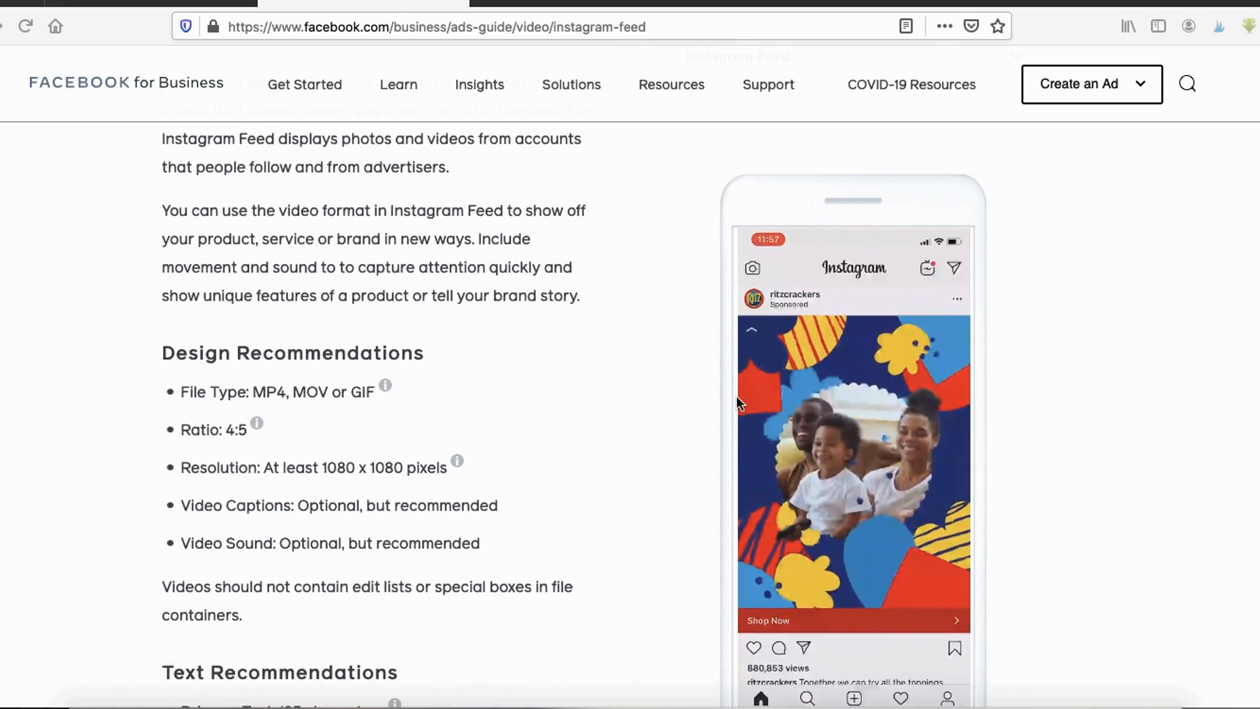
{"action": "mouse_move", "coordinate": [712, 281]}
{"action": "left_mouse_down"}
{"action": "mouse_move", "coordinate": [822, 651]}
{"action": "mouse_move", "coordinate": [972, 361]}
{"action": "left_mouse_up"}
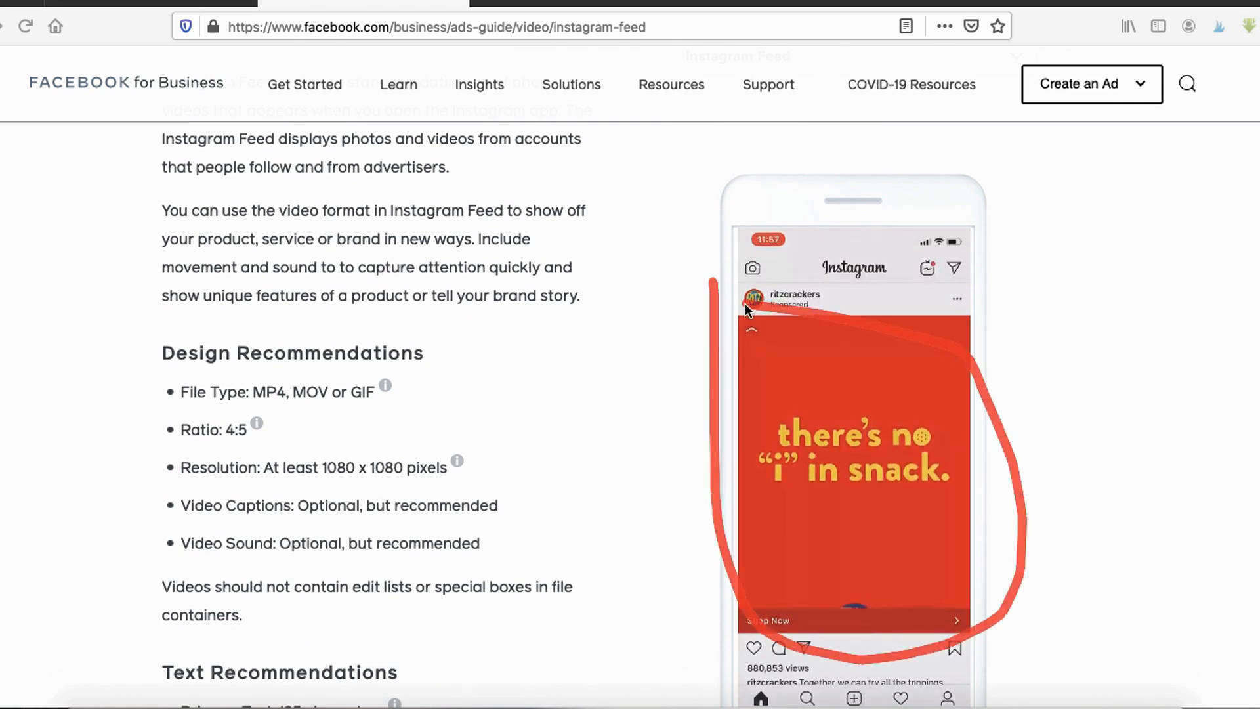
{"action": "scroll", "coordinate": [749, 289], "scroll_direction": "up", "scroll_amount": 5}
- Switch the placement to Instagram Stories and review its video design recommendations and ratio
{"action": "left_click", "coordinate": [773, 269]}
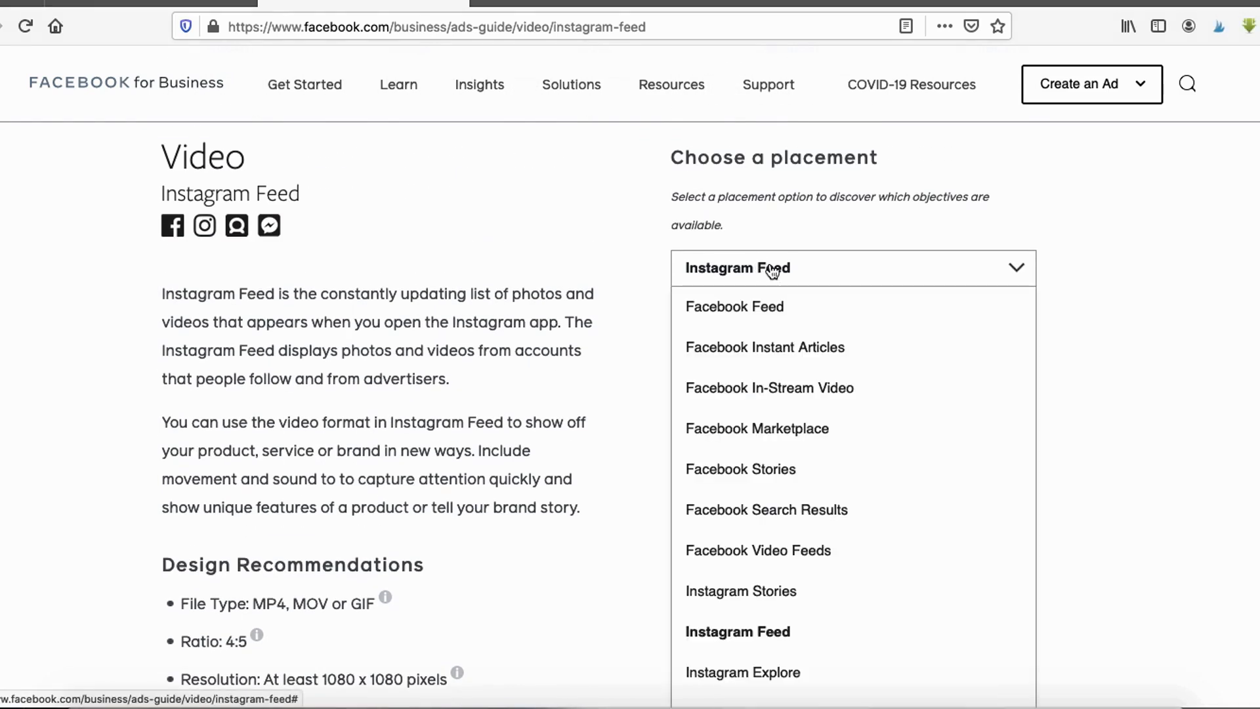
{"action": "left_click", "coordinate": [744, 591]}
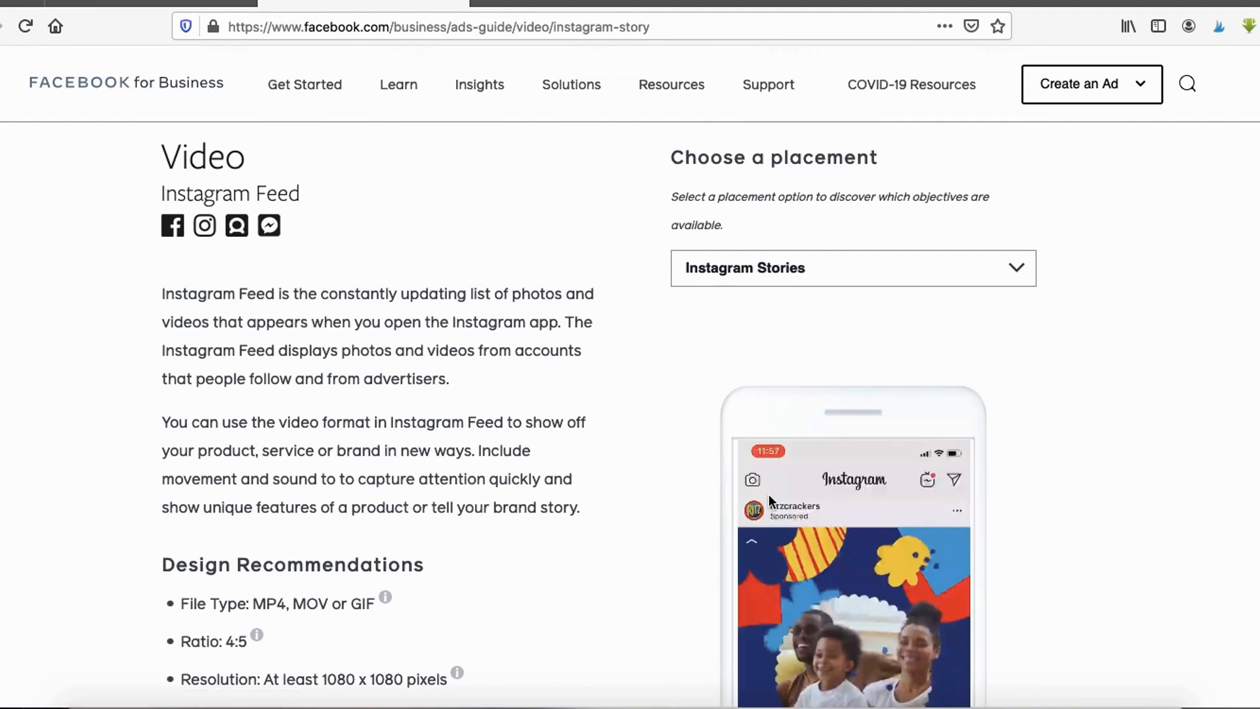
{"action": "scroll", "coordinate": [595, 487], "scroll_direction": "down", "scroll_amount": 8}
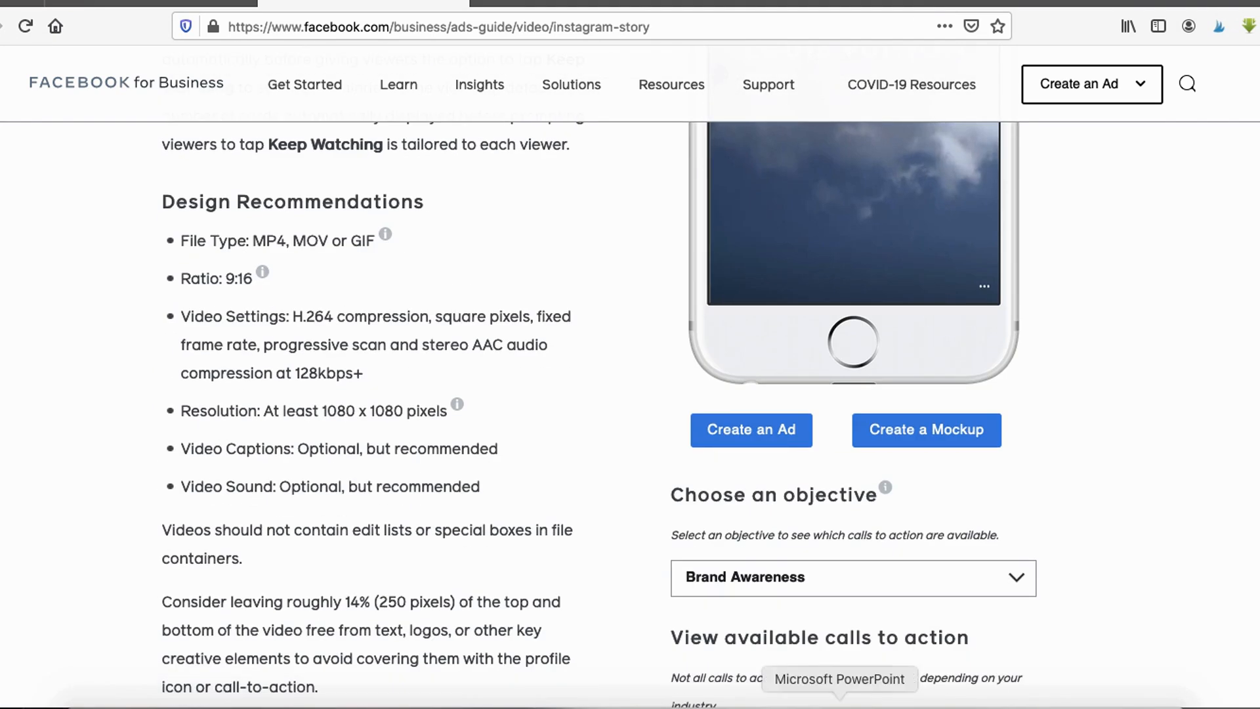
{"action": "mouse_move", "coordinate": [228, 250]}
{"action": "left_mouse_down"}
{"action": "mouse_move", "coordinate": [191, 317]}
{"action": "mouse_move", "coordinate": [257, 242]}
{"action": "left_mouse_up"}
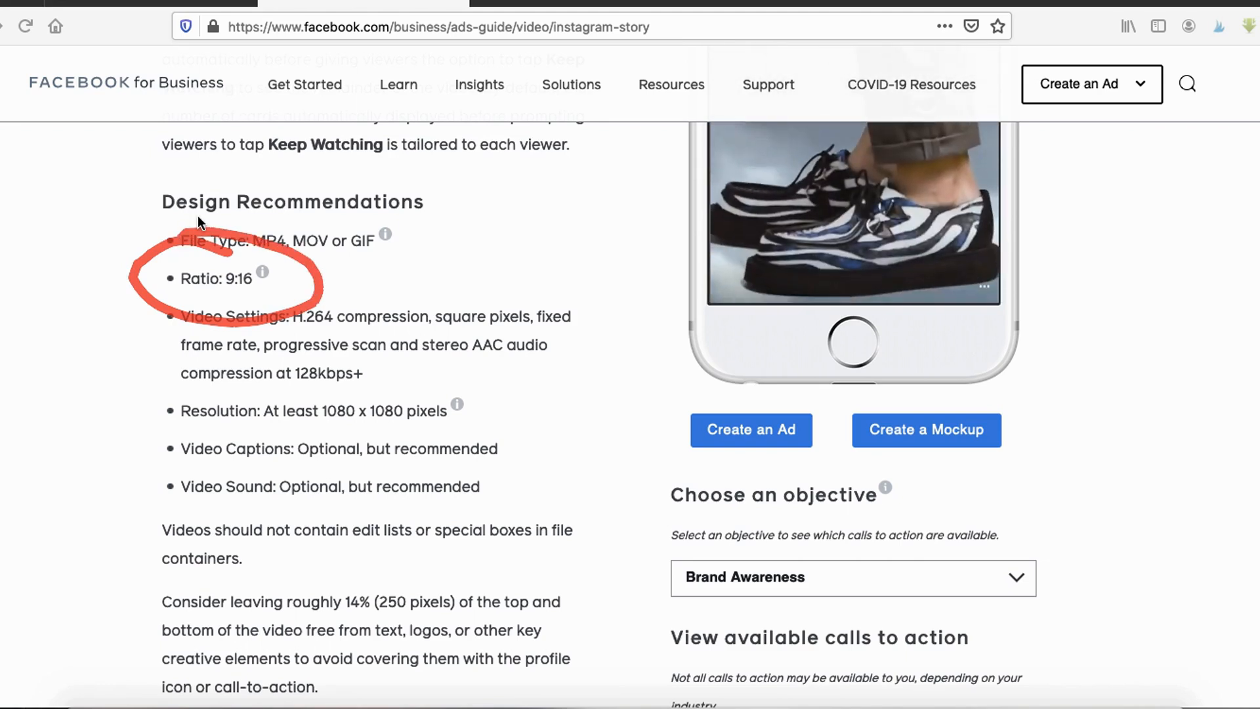
{"action": "scroll", "coordinate": [586, 304], "scroll_direction": "up", "scroll_amount": 5}
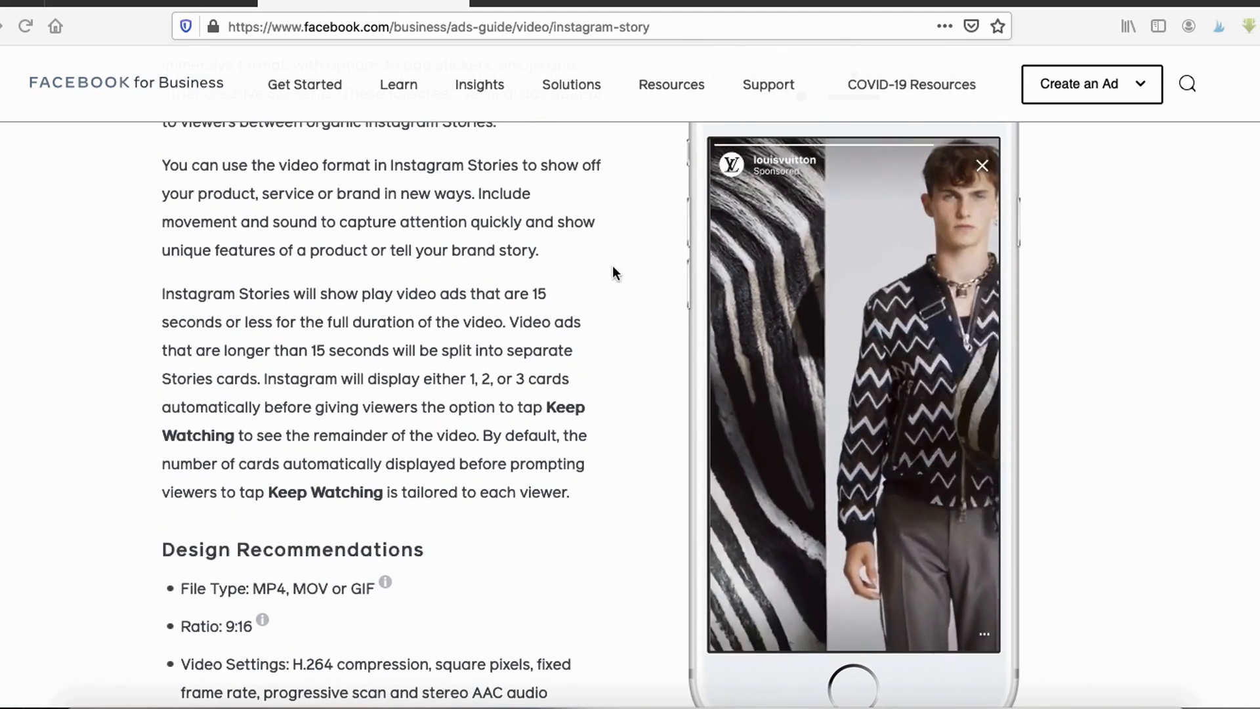
{"action": "mouse_move", "coordinate": [700, 141]}
{"action": "left_mouse_down"}
{"action": "mouse_move", "coordinate": [689, 227]}
{"action": "mouse_move", "coordinate": [728, 660]}
{"action": "mouse_move", "coordinate": [1007, 665]}
{"action": "mouse_move", "coordinate": [960, 117]}
{"action": "mouse_move", "coordinate": [708, 130]}
{"action": "left_mouse_up"}
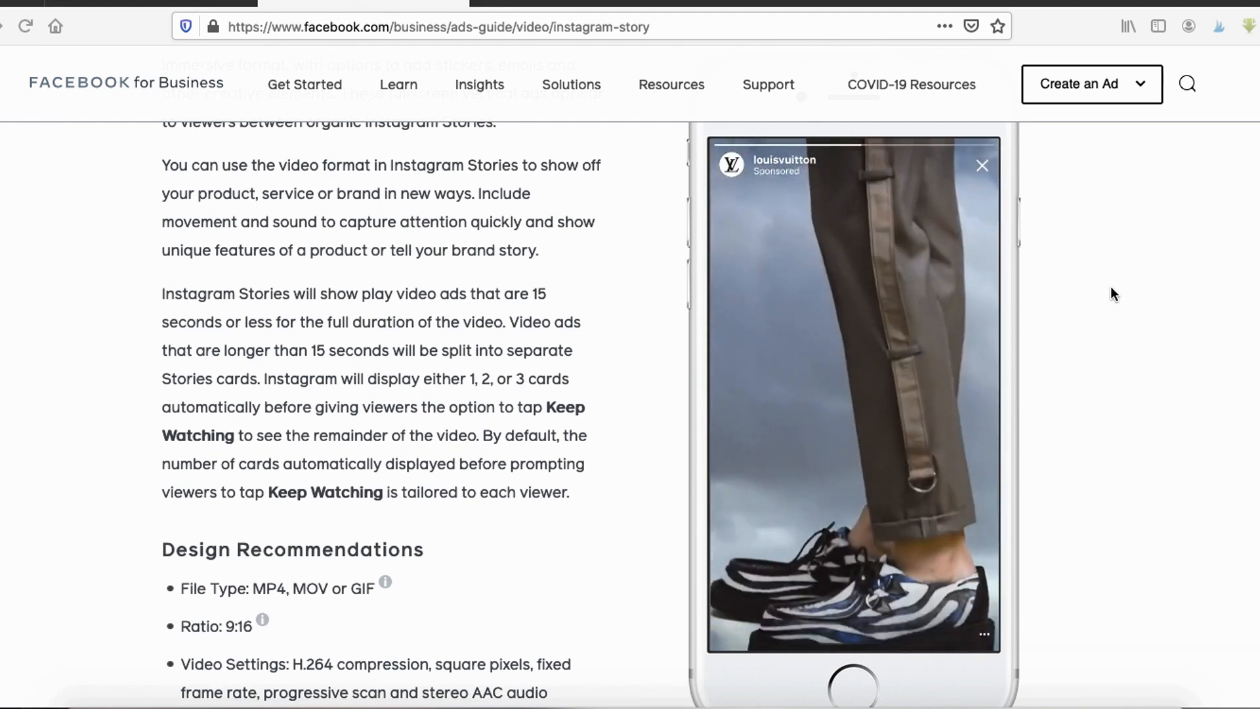
{"action": "scroll", "coordinate": [1112, 289], "scroll_direction": "up", "scroll_amount": 4}
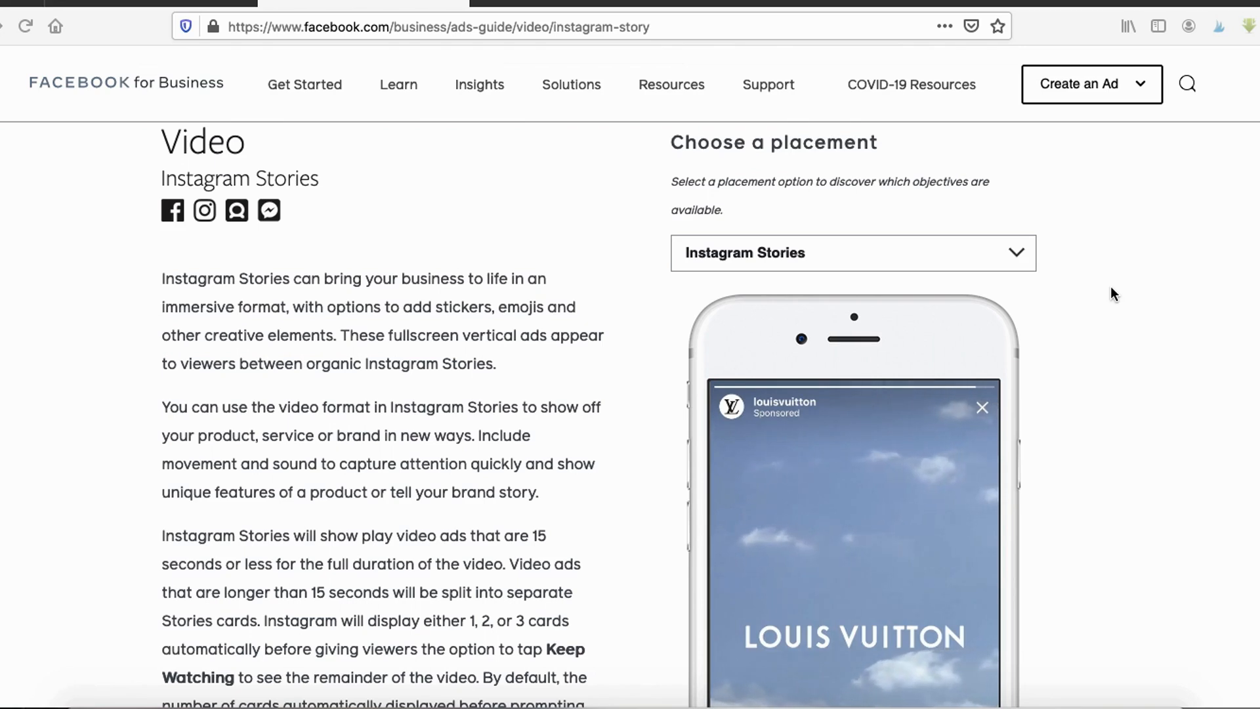
{"action": "scroll", "coordinate": [1035, 290], "scroll_direction": "down", "scroll_amount": 10}
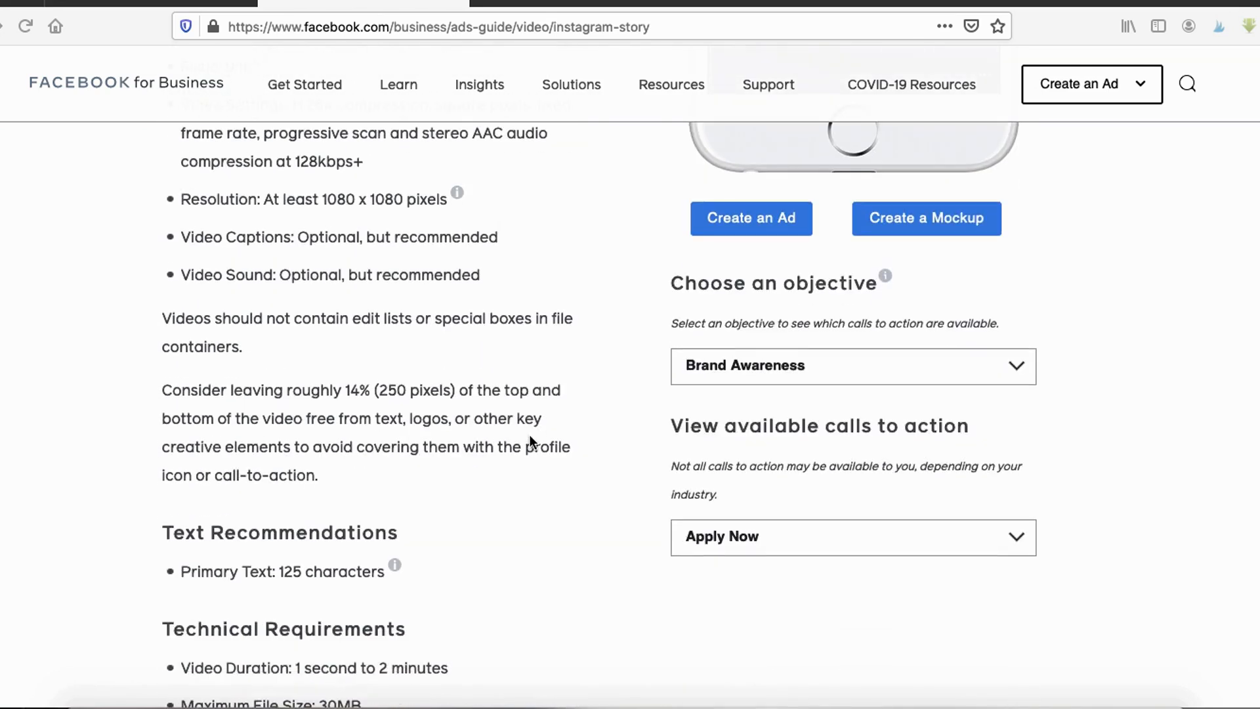
{"action": "scroll", "coordinate": [455, 445], "scroll_direction": "down", "scroll_amount": 1}
{"action": "scroll", "coordinate": [412, 500], "scroll_direction": "up", "scroll_amount": 7}
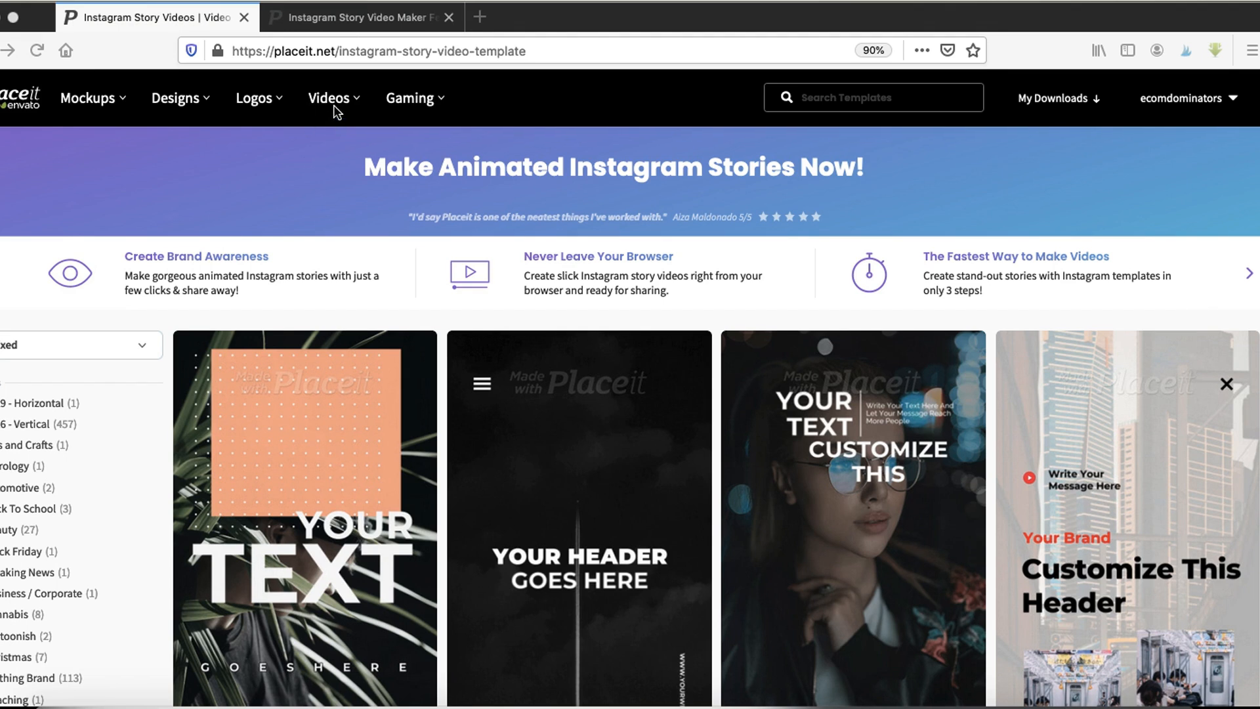
- Browse the Instagram story video templates on Placeit
{"action": "mouse_move", "coordinate": [335, 100]}
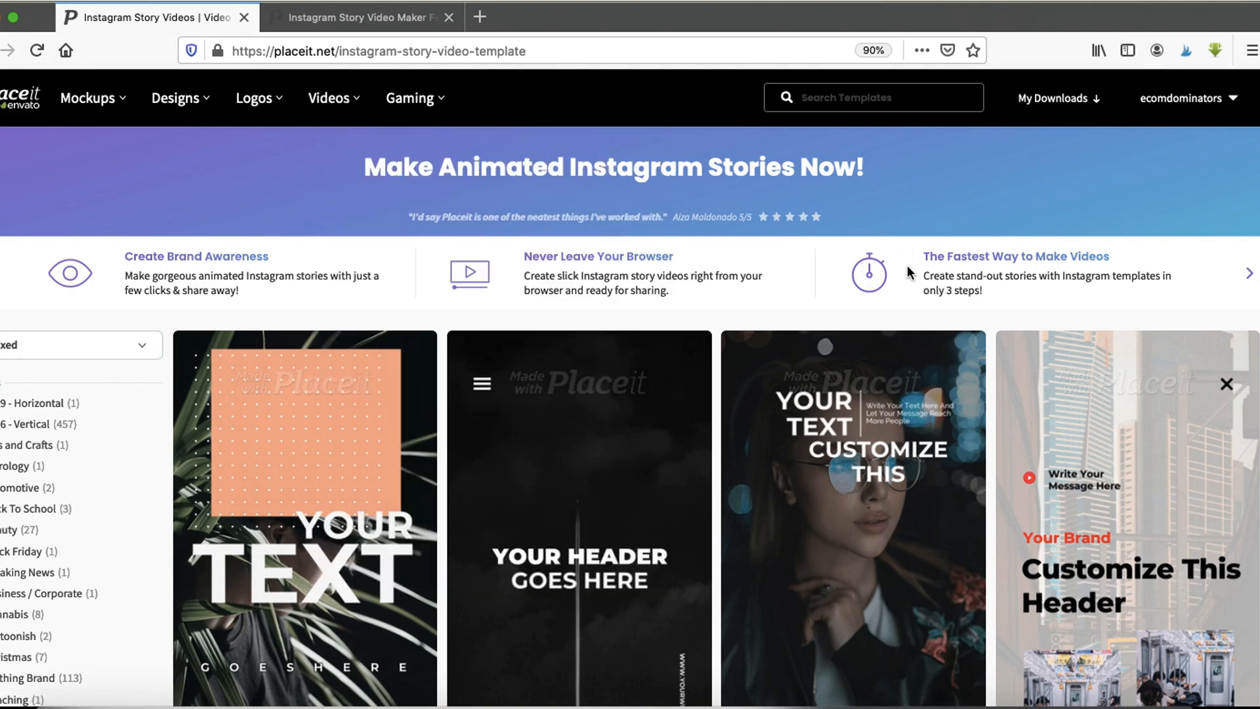
{"action": "scroll", "coordinate": [909, 272], "scroll_direction": "down", "scroll_amount": 2}
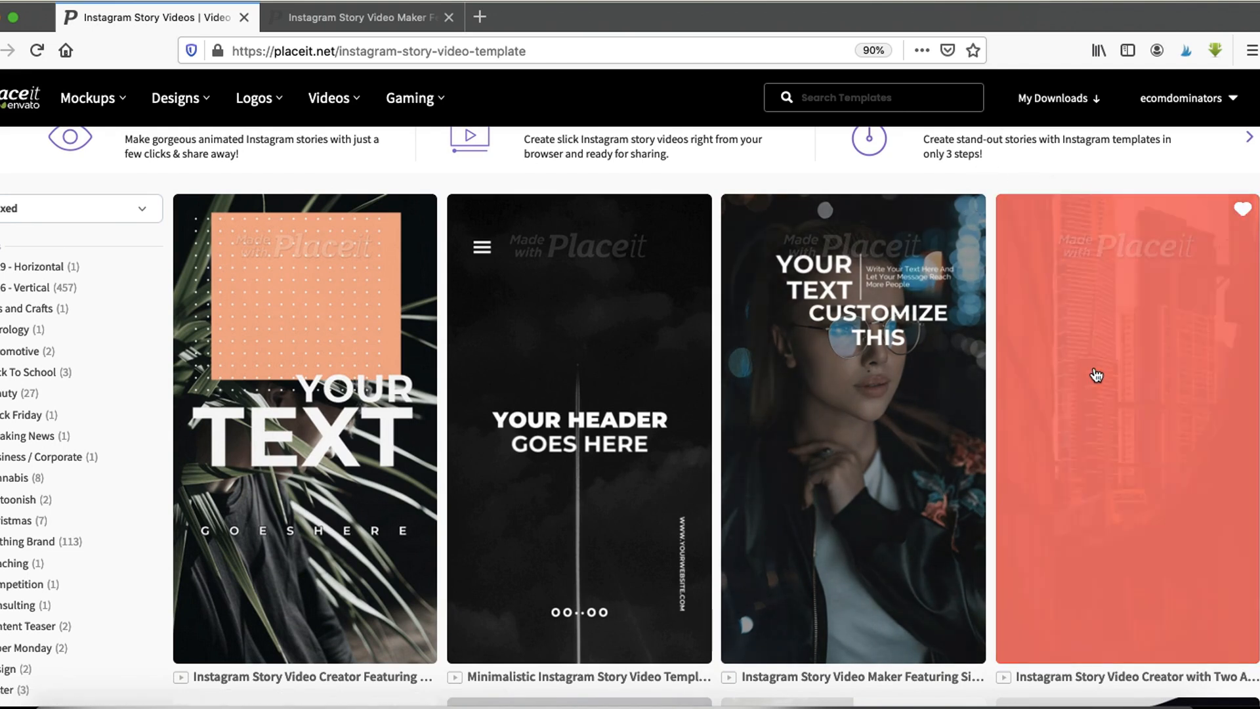
{"action": "scroll", "coordinate": [1096, 374], "scroll_direction": "down", "scroll_amount": 8}
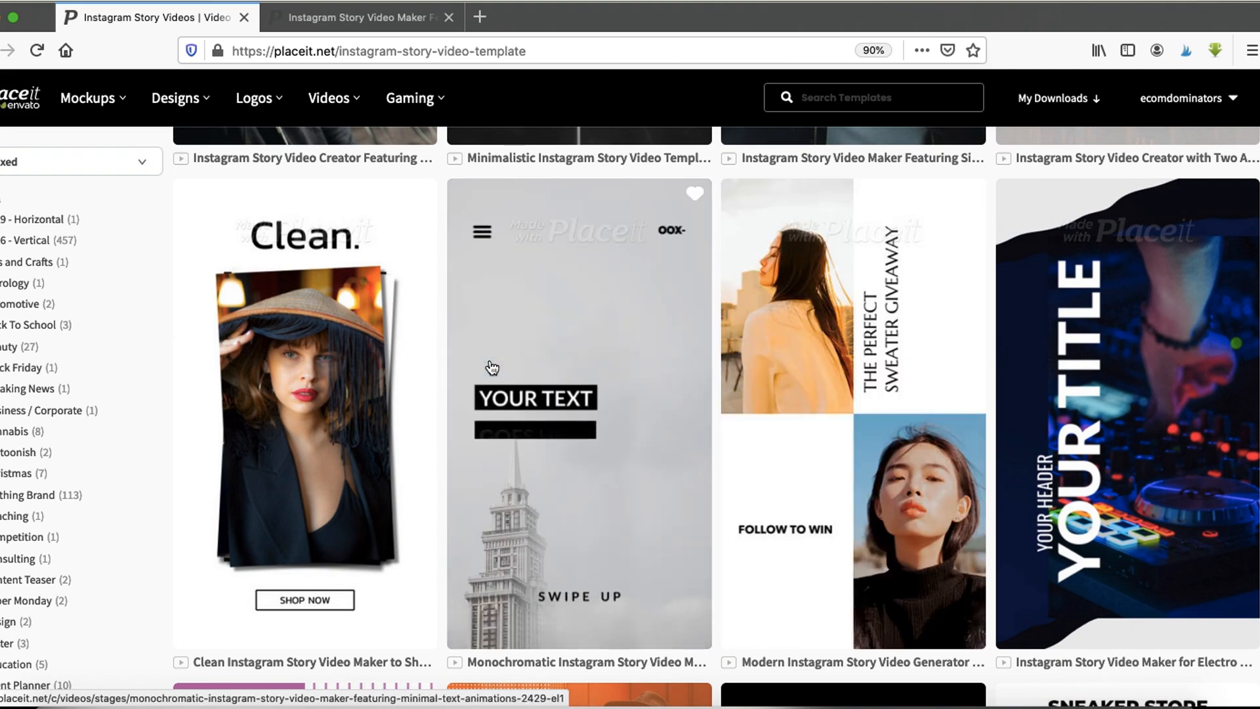
{"action": "scroll", "coordinate": [276, 315], "scroll_direction": "down", "scroll_amount": 8}
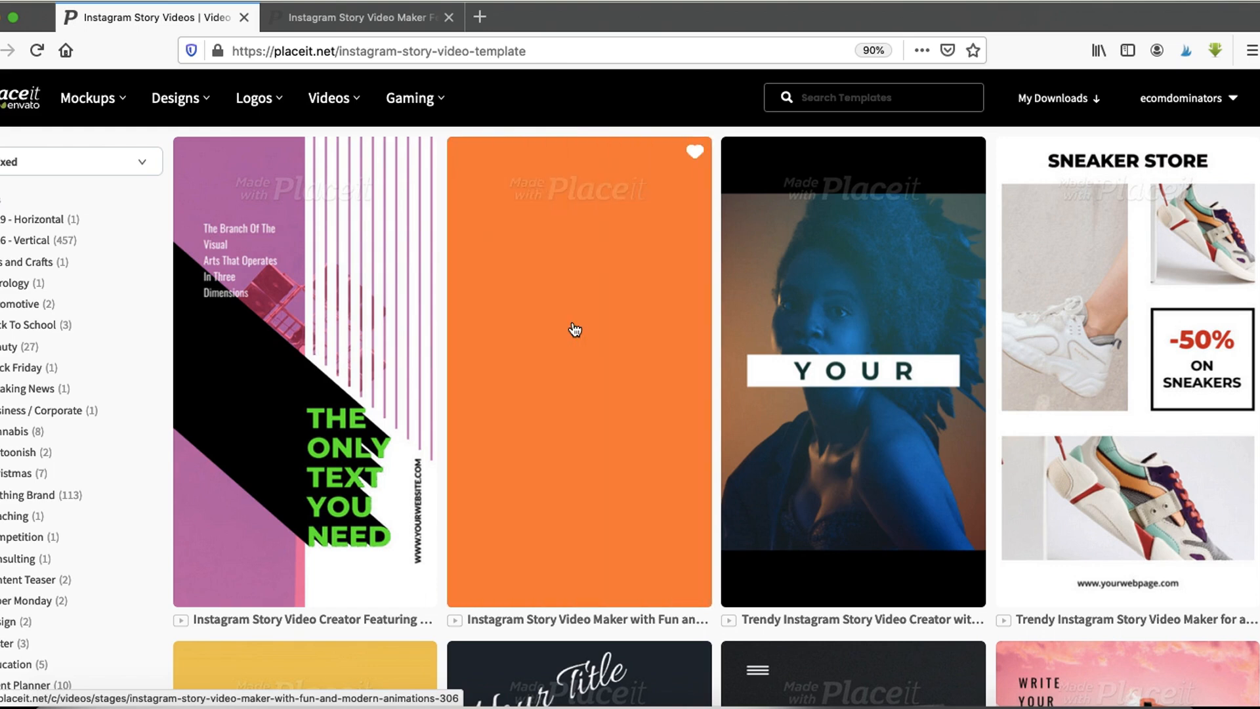
{"action": "scroll", "coordinate": [1120, 322], "scroll_direction": "down", "scroll_amount": 3}
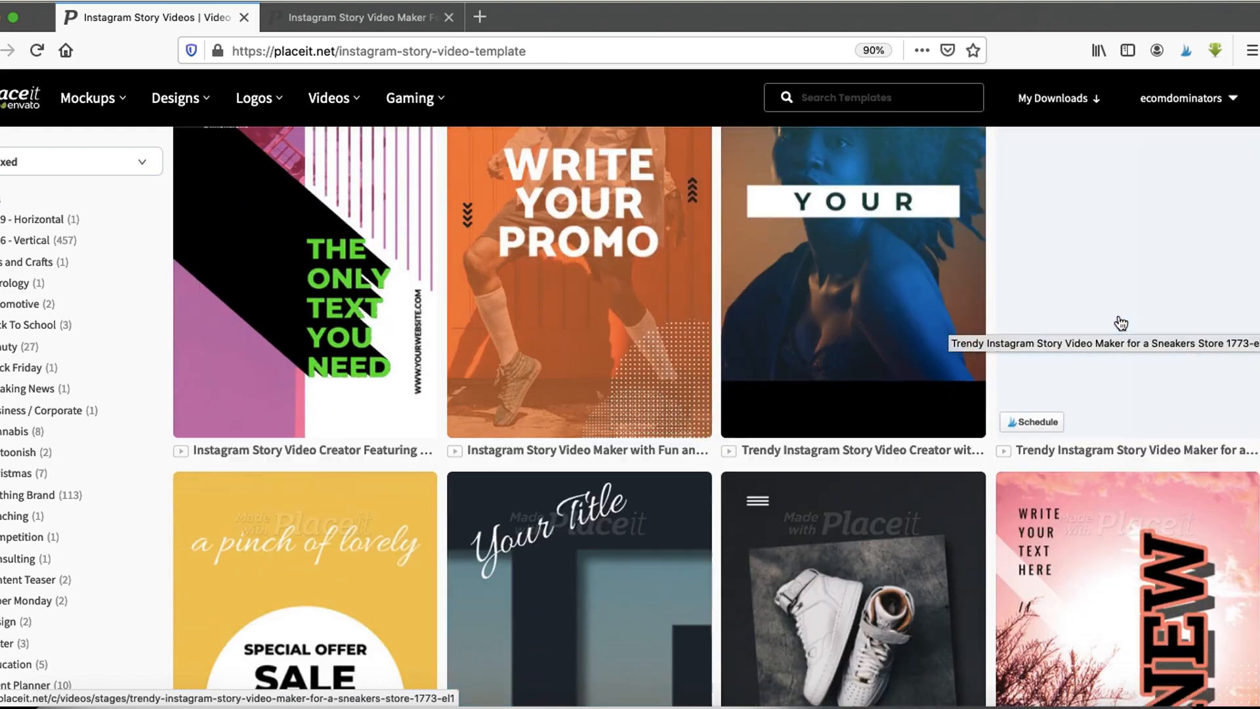
{"action": "scroll", "coordinate": [1120, 322], "scroll_direction": "down", "scroll_amount": 8}
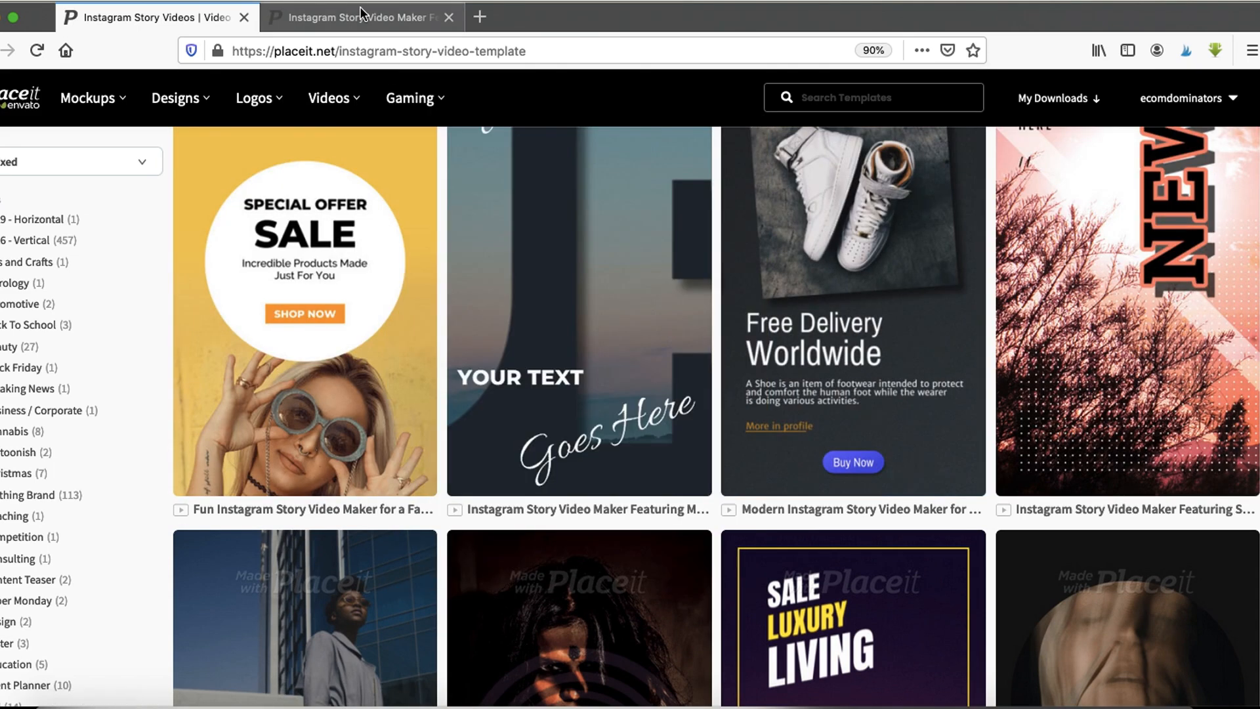
- Open the story video maker template tab and examine its image upload options
{"action": "left_click", "coordinate": [359, 18]}
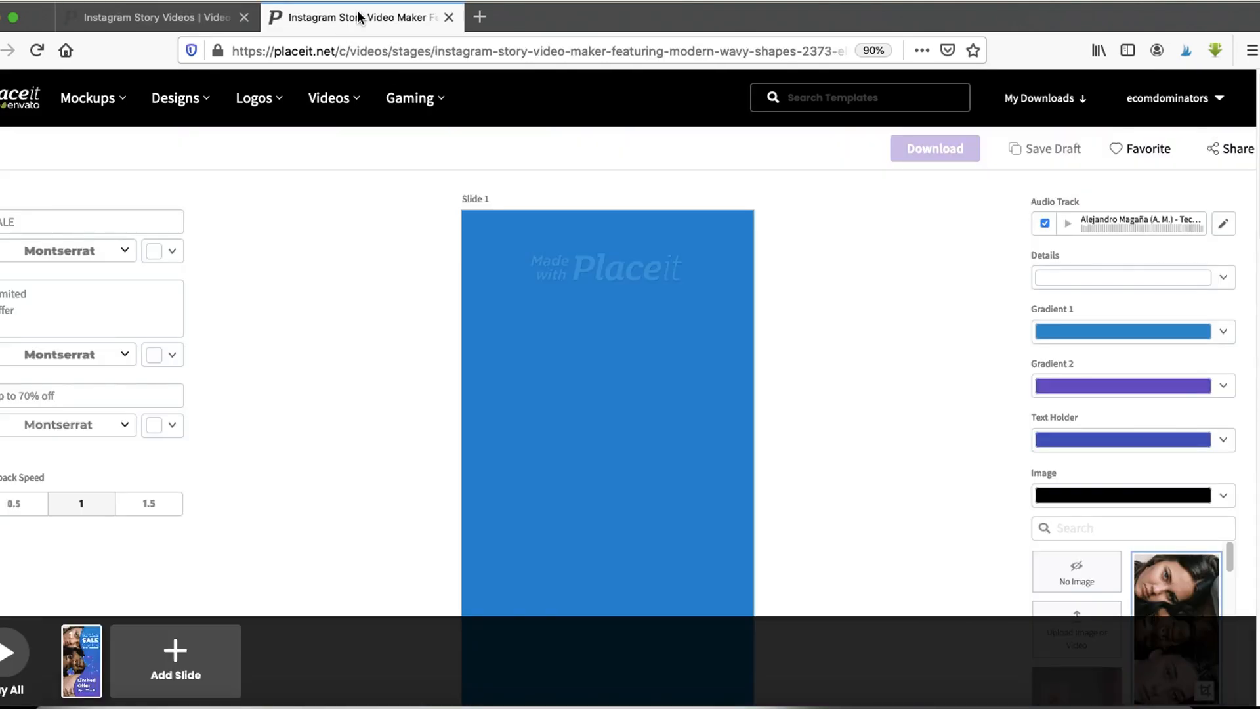
{"action": "scroll", "coordinate": [525, 263], "scroll_direction": "down", "scroll_amount": 3}
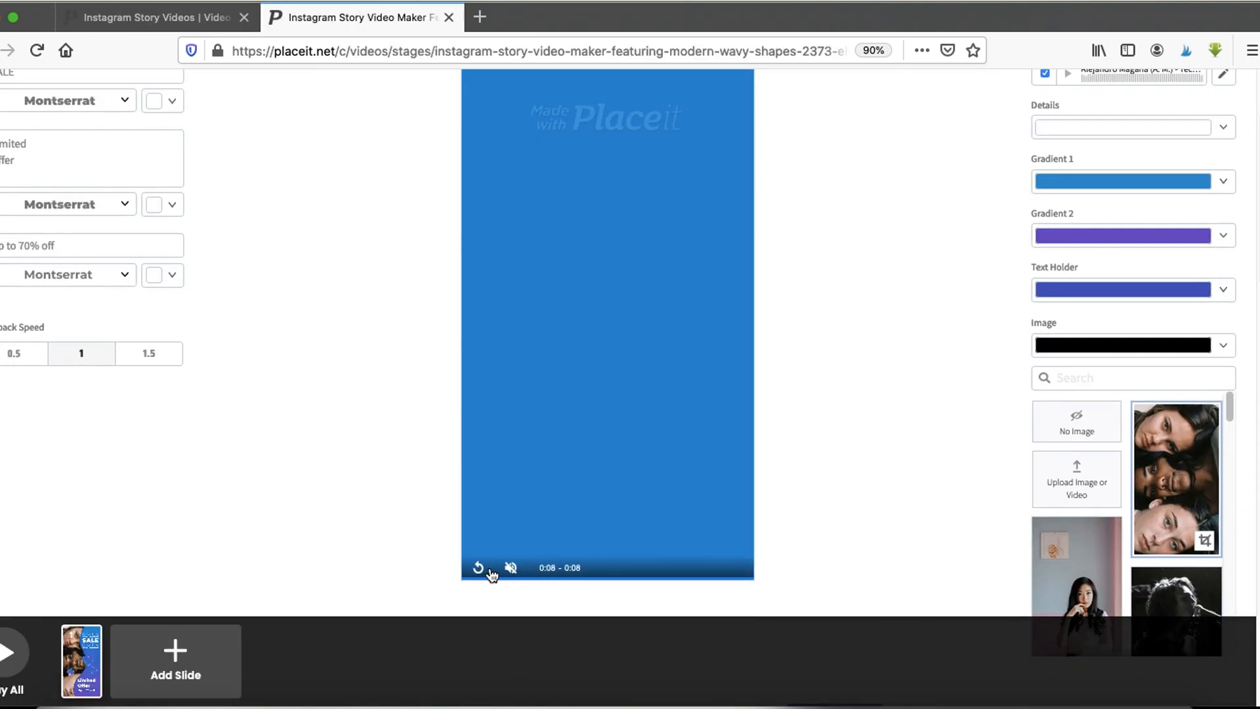
{"action": "scroll", "coordinate": [333, 504], "scroll_direction": "up", "scroll_amount": 1}
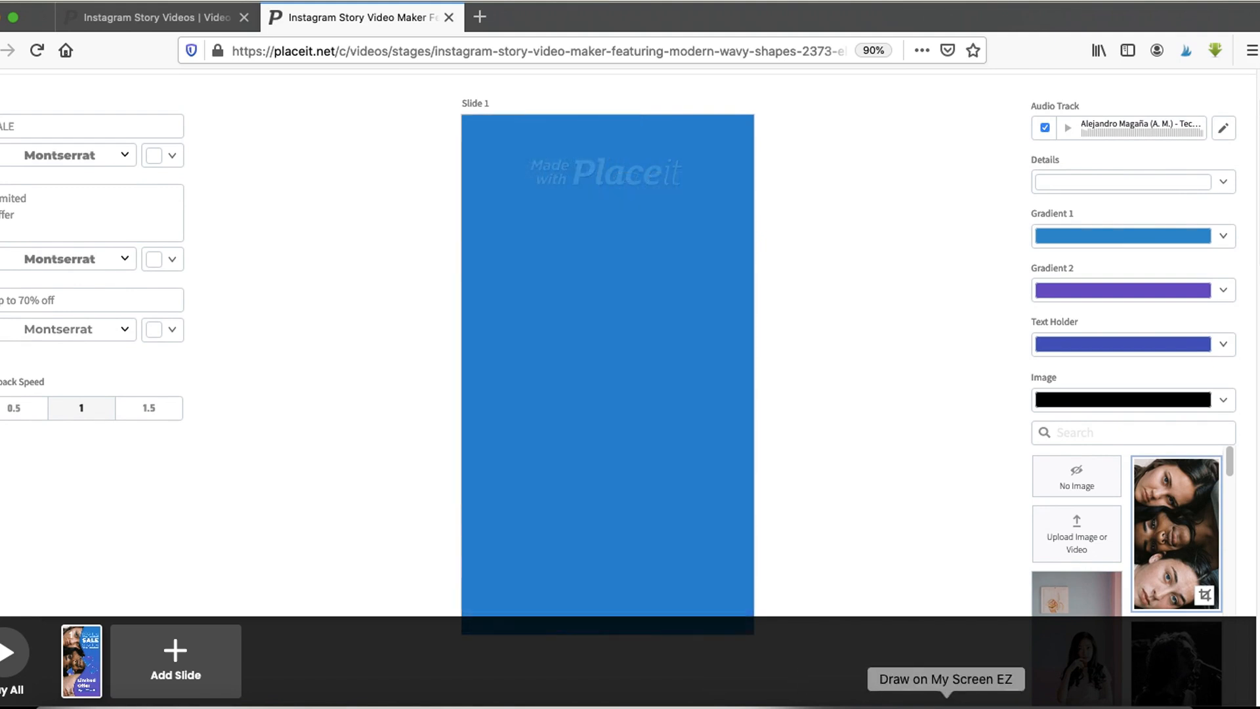
{"action": "left_click", "coordinate": [947, 707]}
{"action": "scroll", "coordinate": [1124, 433], "scroll_direction": "down", "scroll_amount": 1}
{"action": "left_click_drag", "start_coordinate": [1187, 408], "coordinate": [1136, 489]}
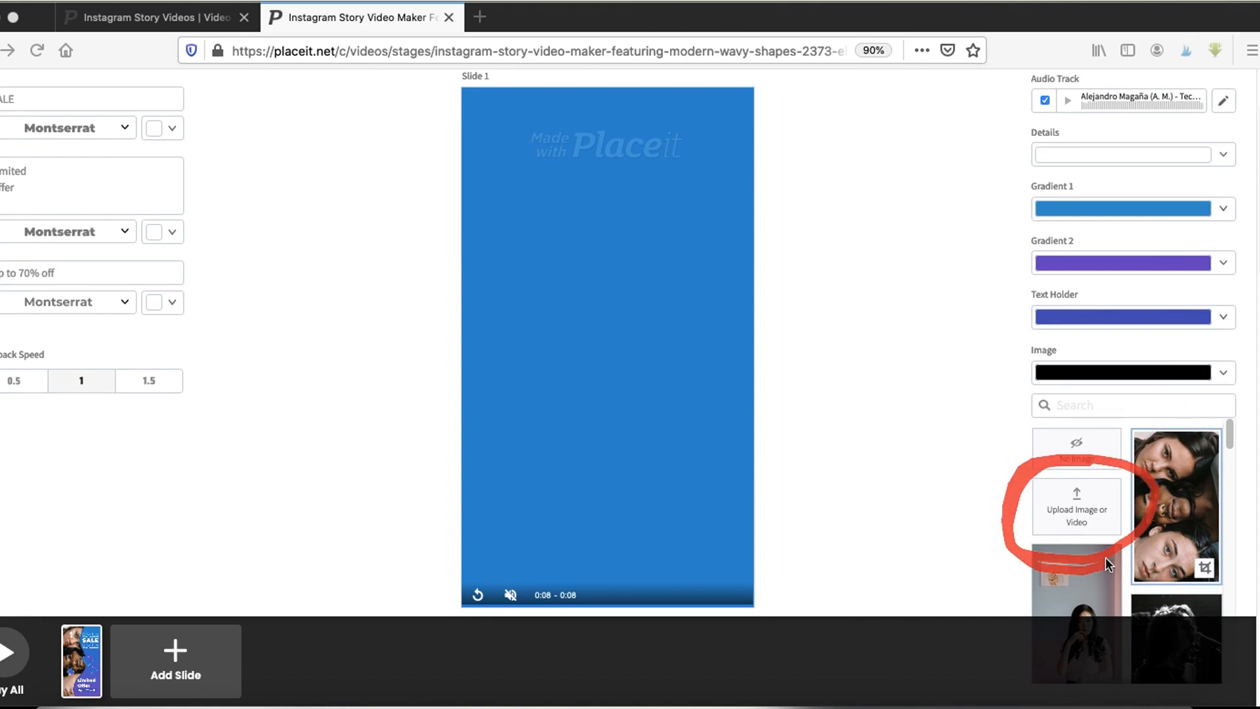
{"action": "key", "text": "Escape"}
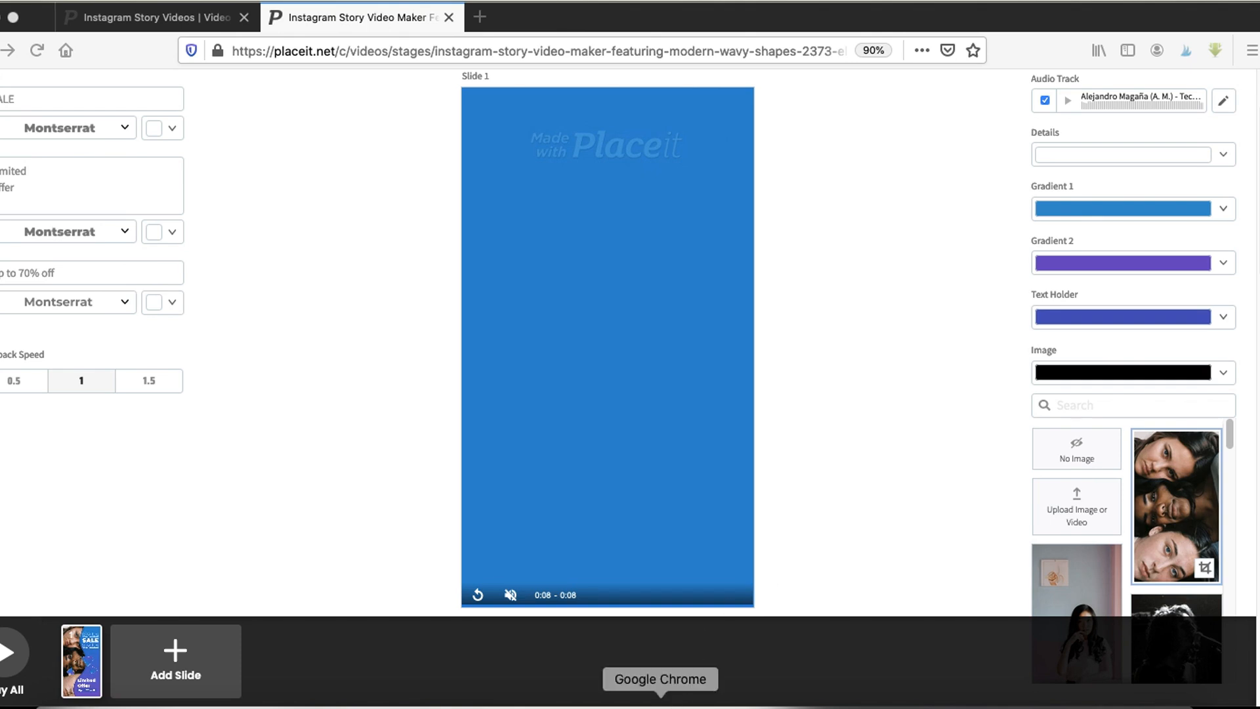
- Switch to Chrome to view the Owl tshirt product page, then return to Firefox
{"action": "left_click", "coordinate": [660, 700]}
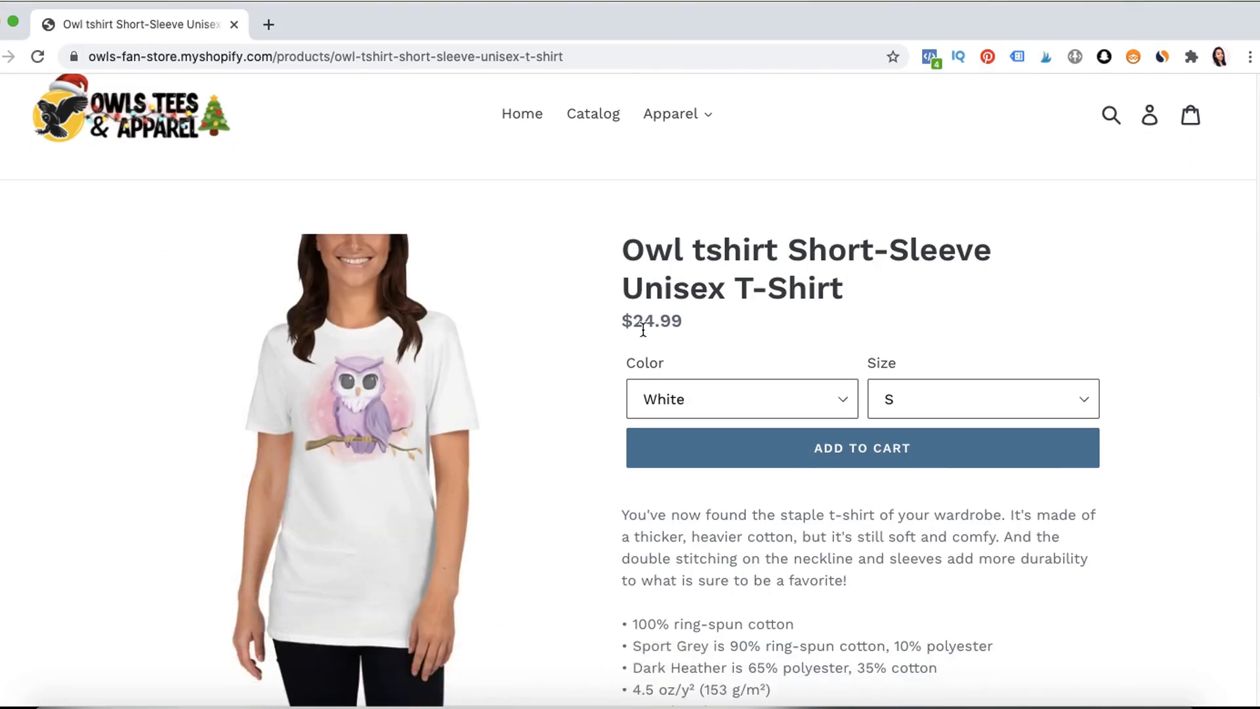
{"action": "scroll", "coordinate": [644, 330], "scroll_direction": "down", "scroll_amount": 3}
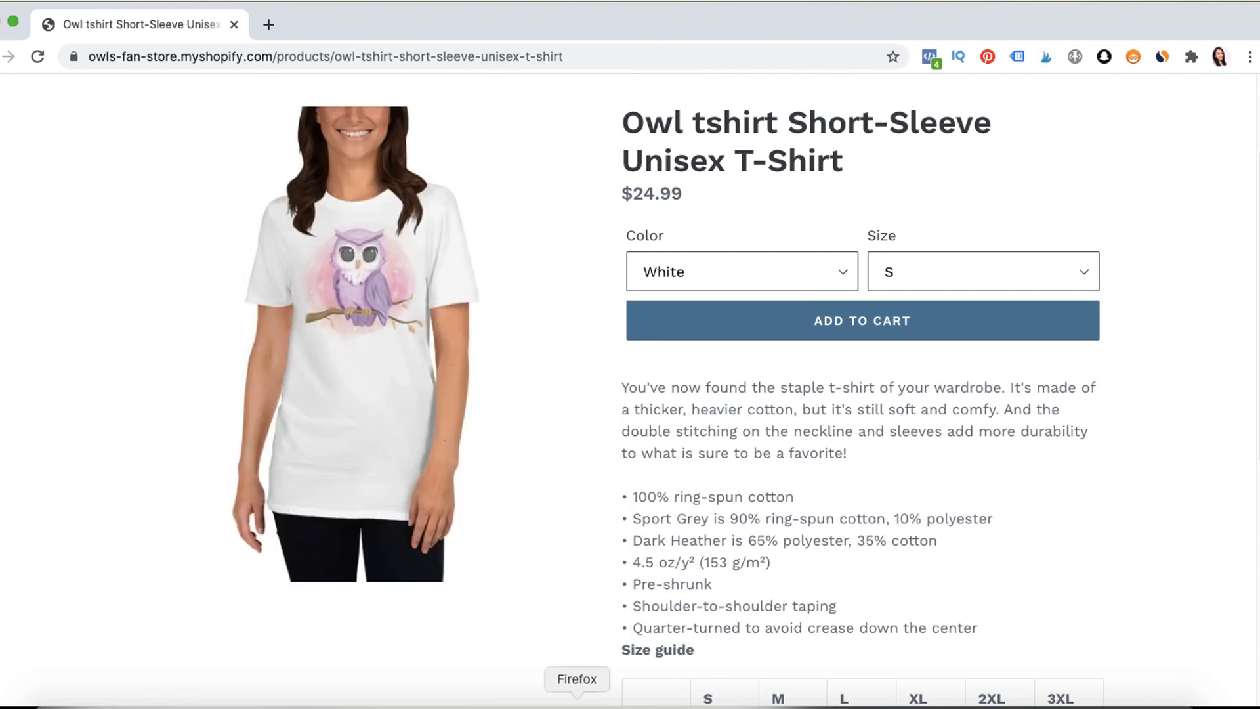
{"action": "left_click", "coordinate": [577, 707]}
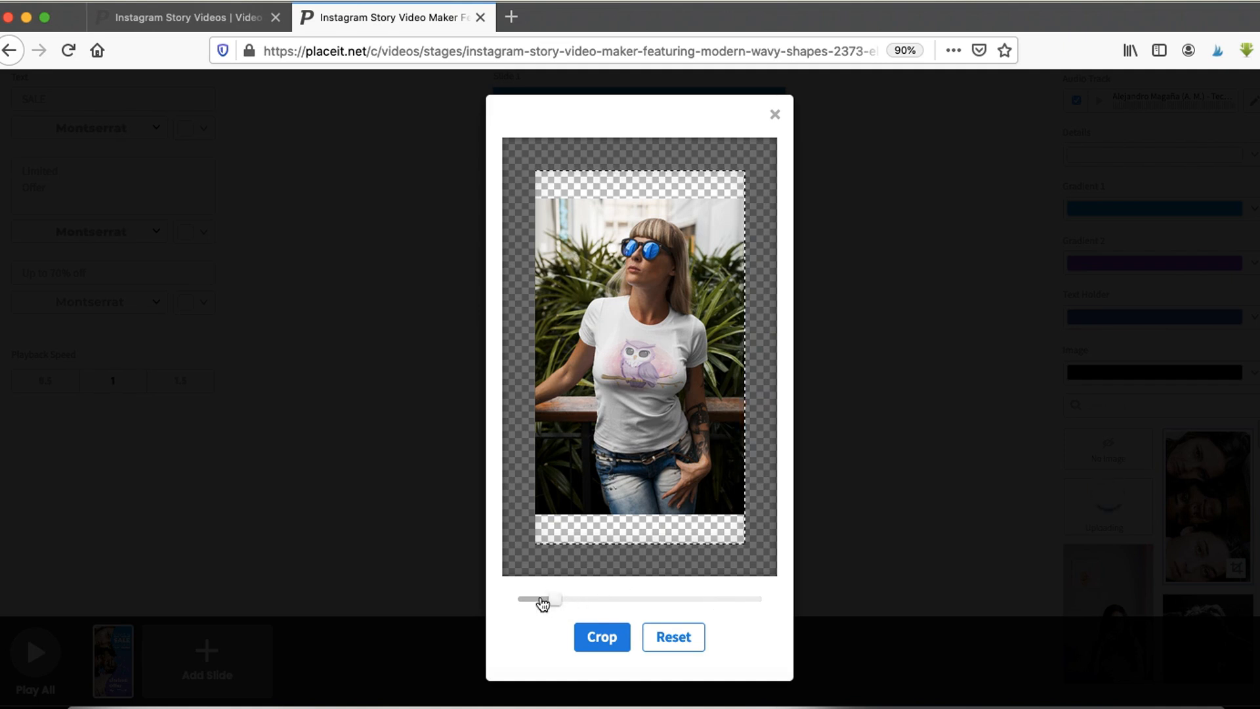
- Zoom the uploaded owl t-shirt photo in slightly, shift it left, and apply the crop
{"action": "left_click_drag", "start_coordinate": [554, 599], "coordinate": [571, 598]}
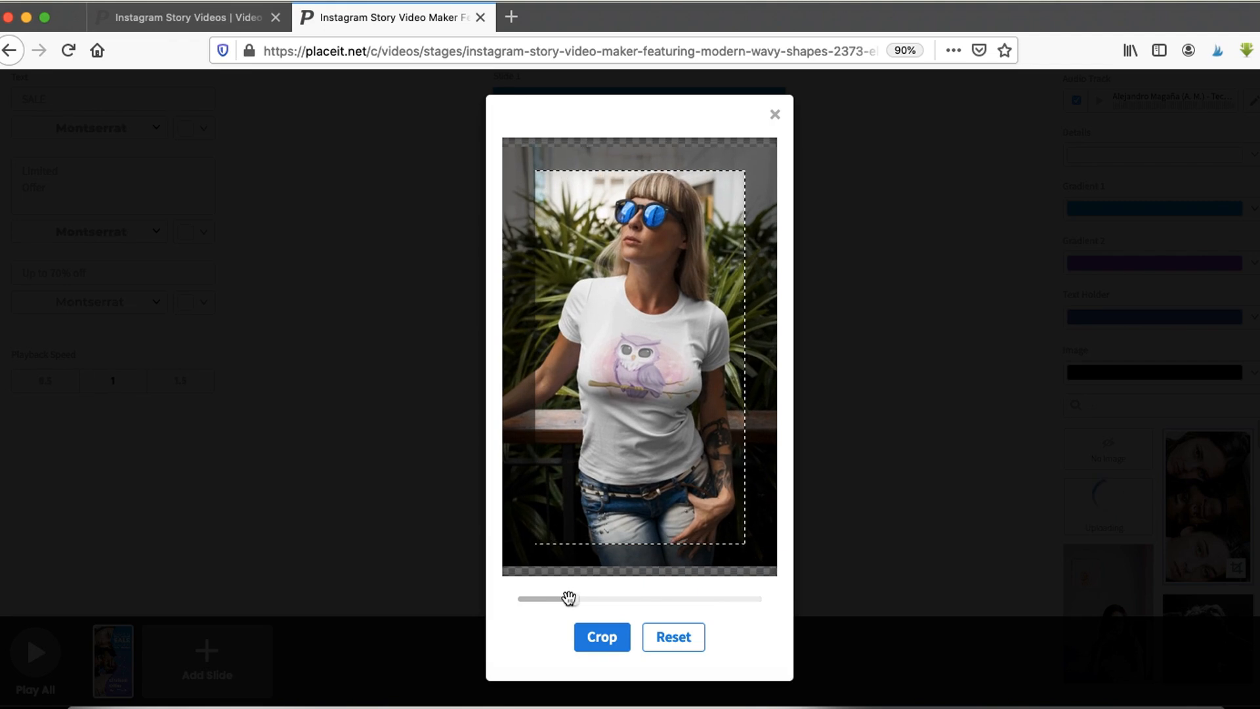
{"action": "left_click_drag", "start_coordinate": [685, 442], "coordinate": [613, 444]}
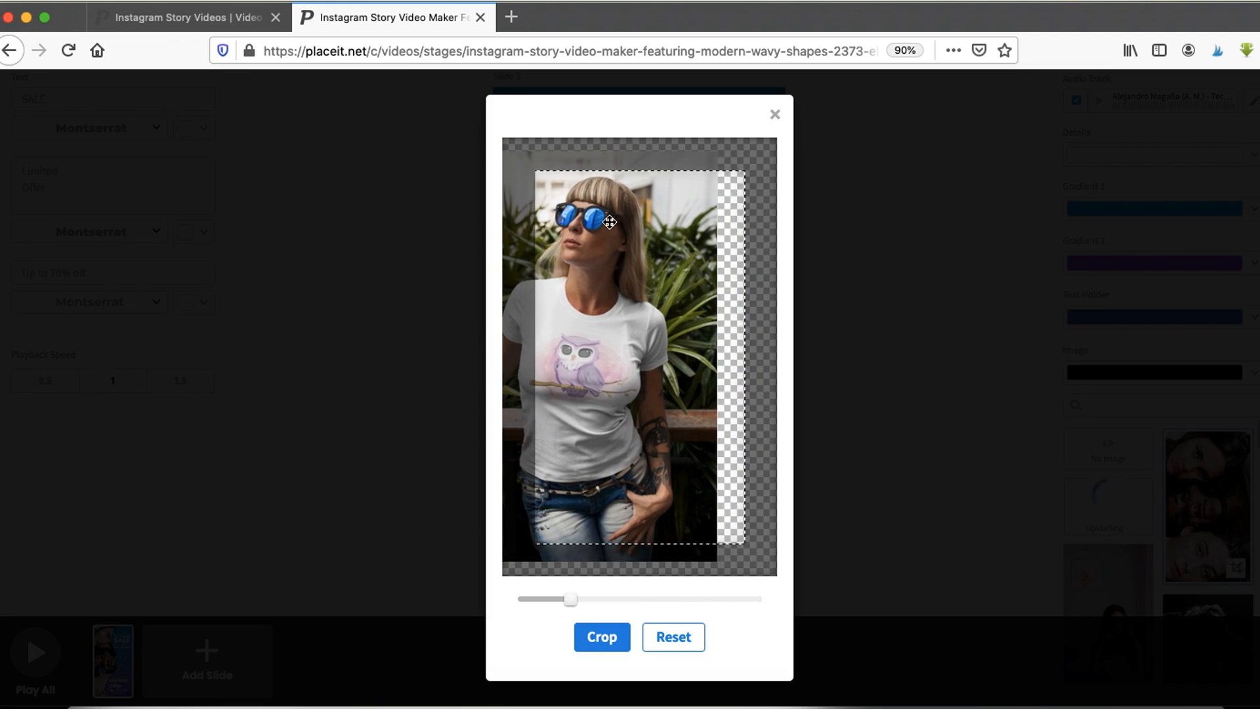
{"action": "left_click", "coordinate": [597, 645]}
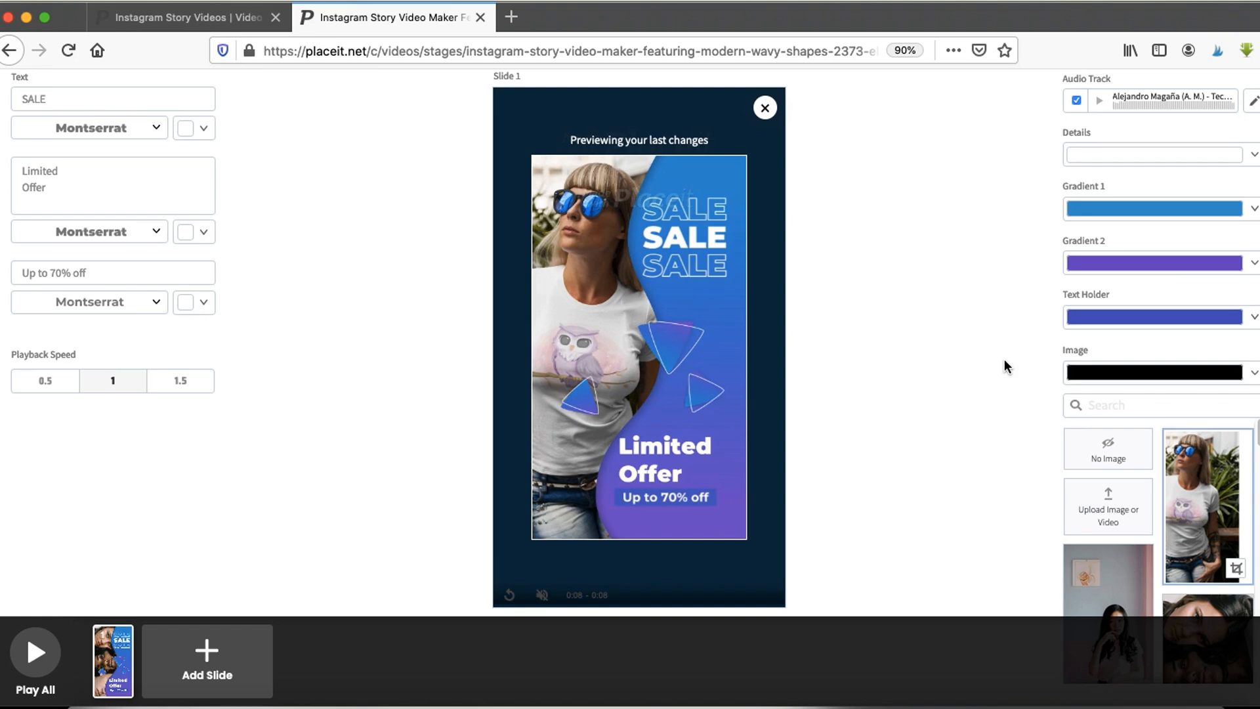
- Switch to Chrome to view the product page again and return to the template editor
{"action": "left_click_drag", "start_coordinate": [1122, 159], "coordinate": [1013, 378]}
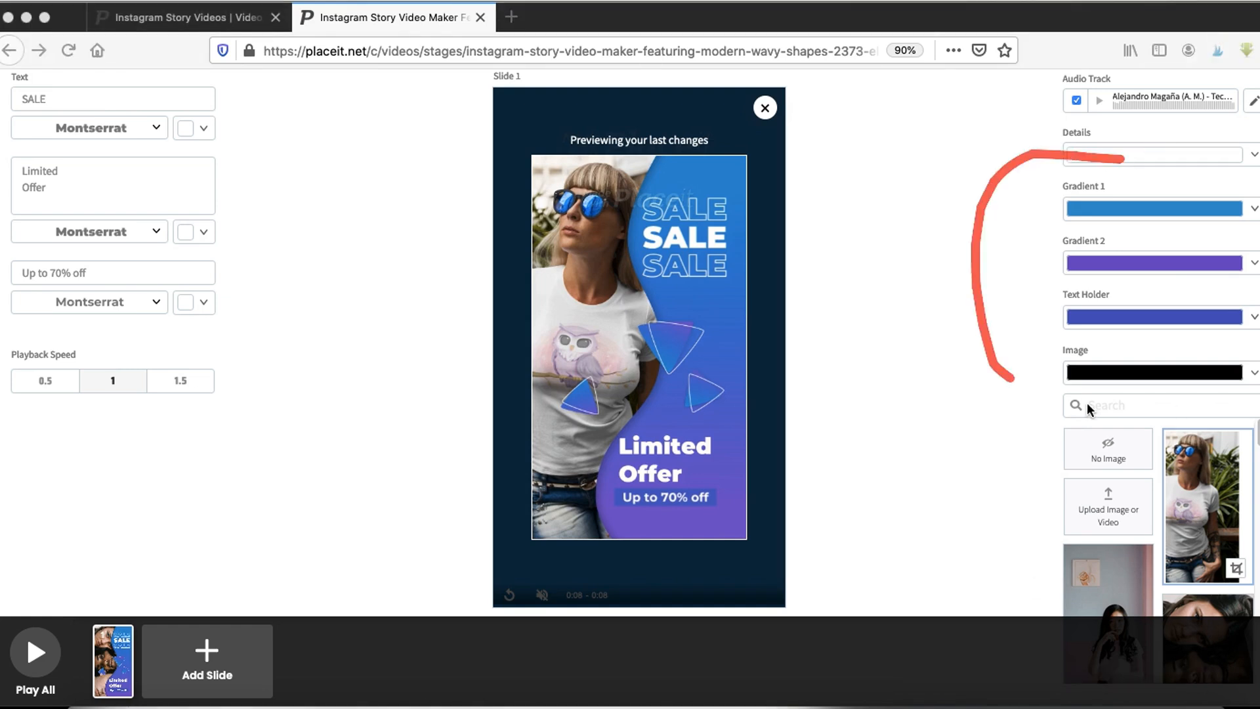
{"action": "left_click_drag", "start_coordinate": [1087, 403], "coordinate": [1136, 148]}
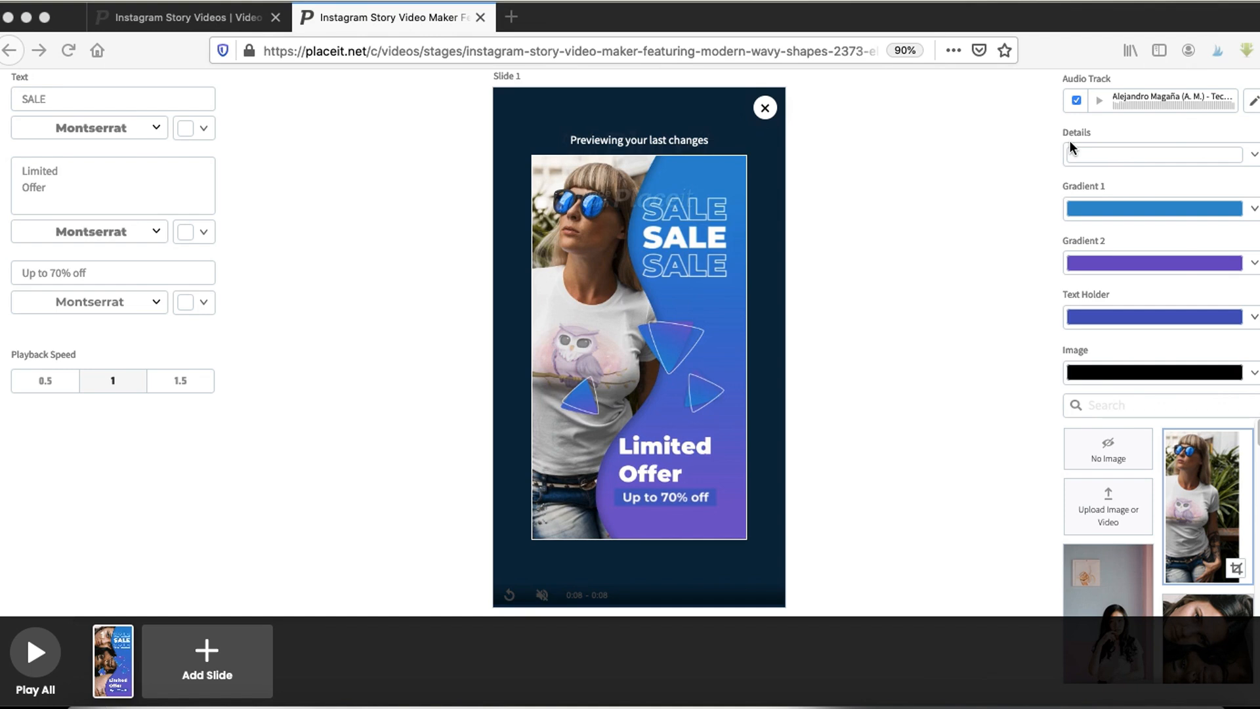
{"action": "left_click", "coordinate": [692, 703]}
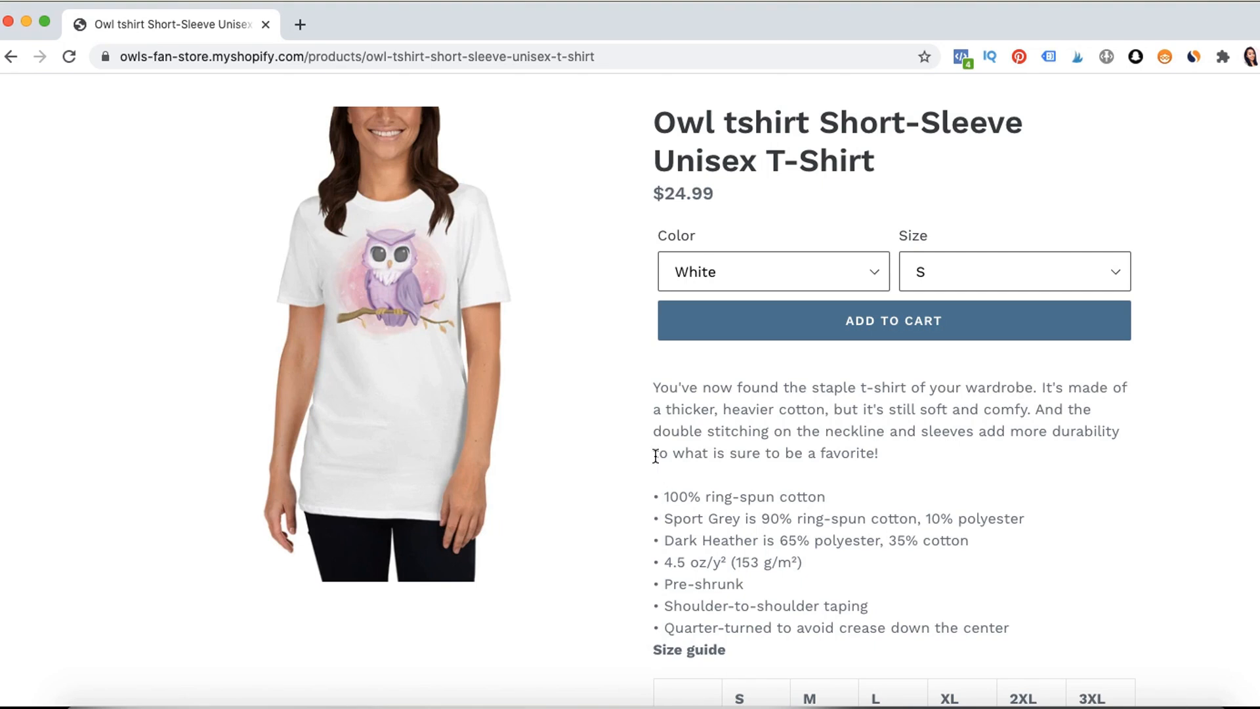
{"action": "left_click", "coordinate": [609, 701]}
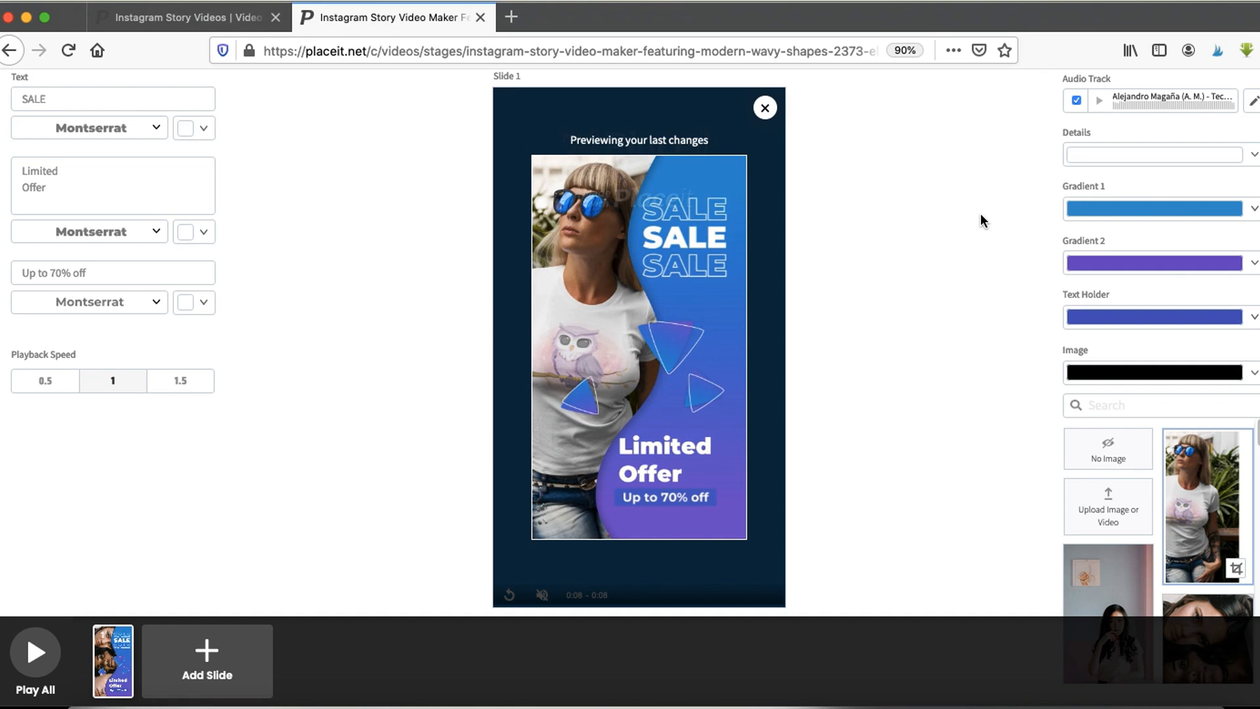
- Set the Gradient 1 color to pink
{"action": "left_click", "coordinate": [1155, 207]}
{"action": "left_click", "coordinate": [1250, 318]}
{"action": "left_click", "coordinate": [957, 258]}
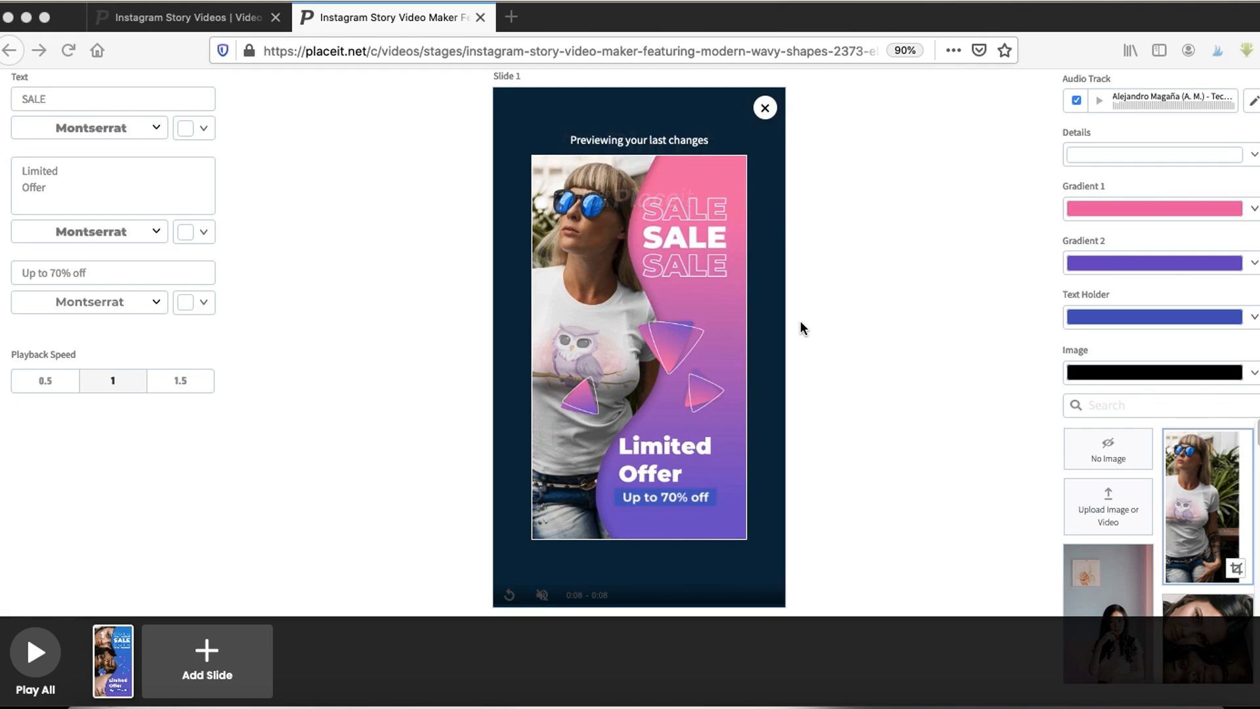
- Switch to Chrome to check the Owl tshirt product page and come back to the story editor
{"action": "left_click", "coordinate": [703, 699]}
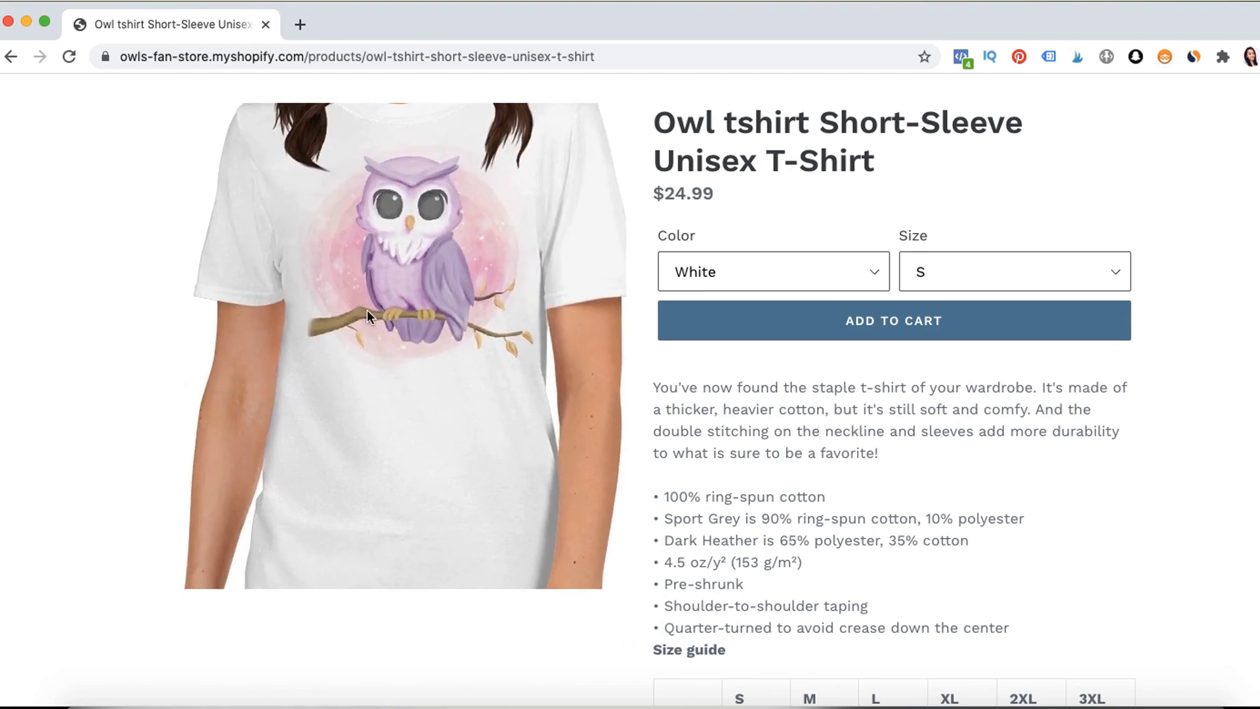
{"action": "left_click", "coordinate": [609, 701]}
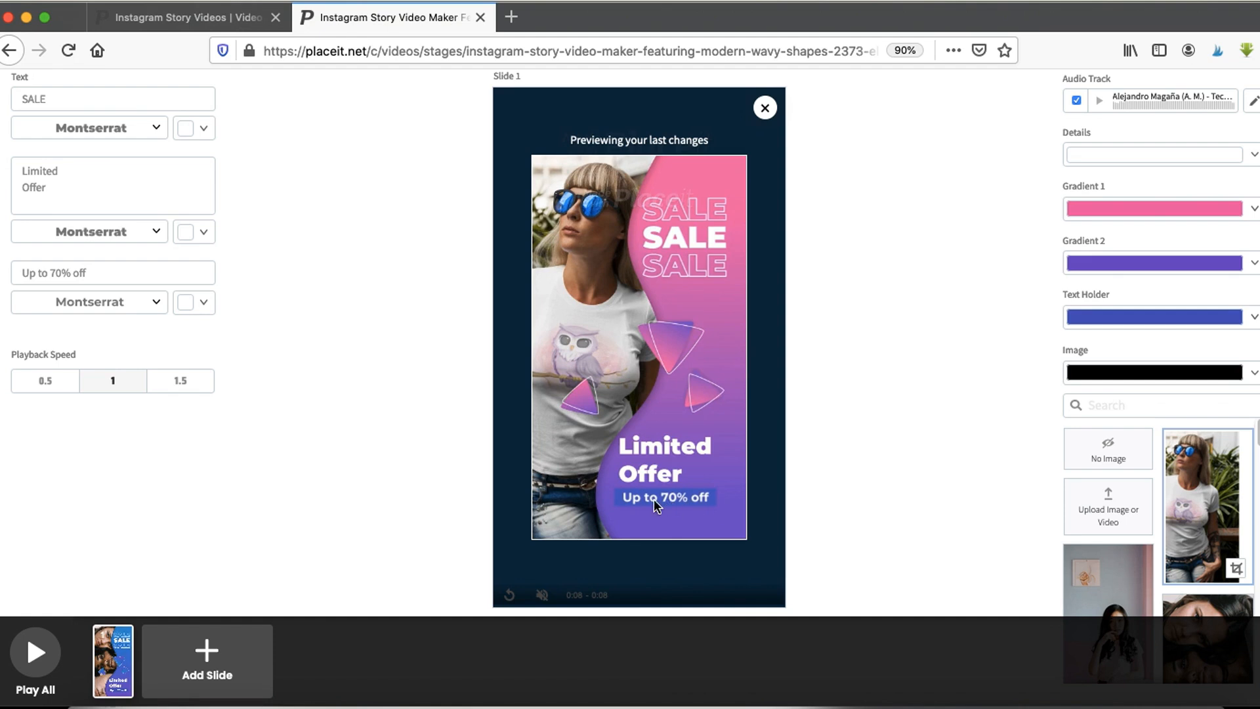
- Set the Text Holder color to brown
{"action": "left_click", "coordinate": [1137, 317]}
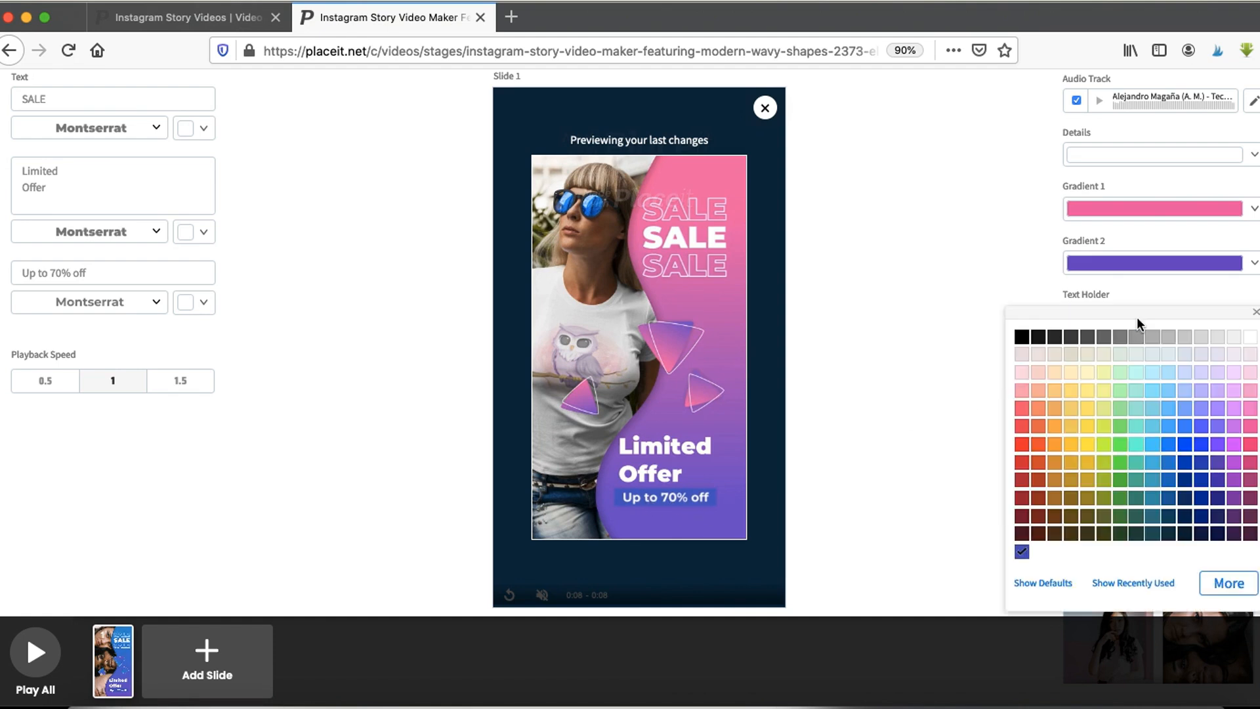
{"action": "left_click", "coordinate": [1055, 517]}
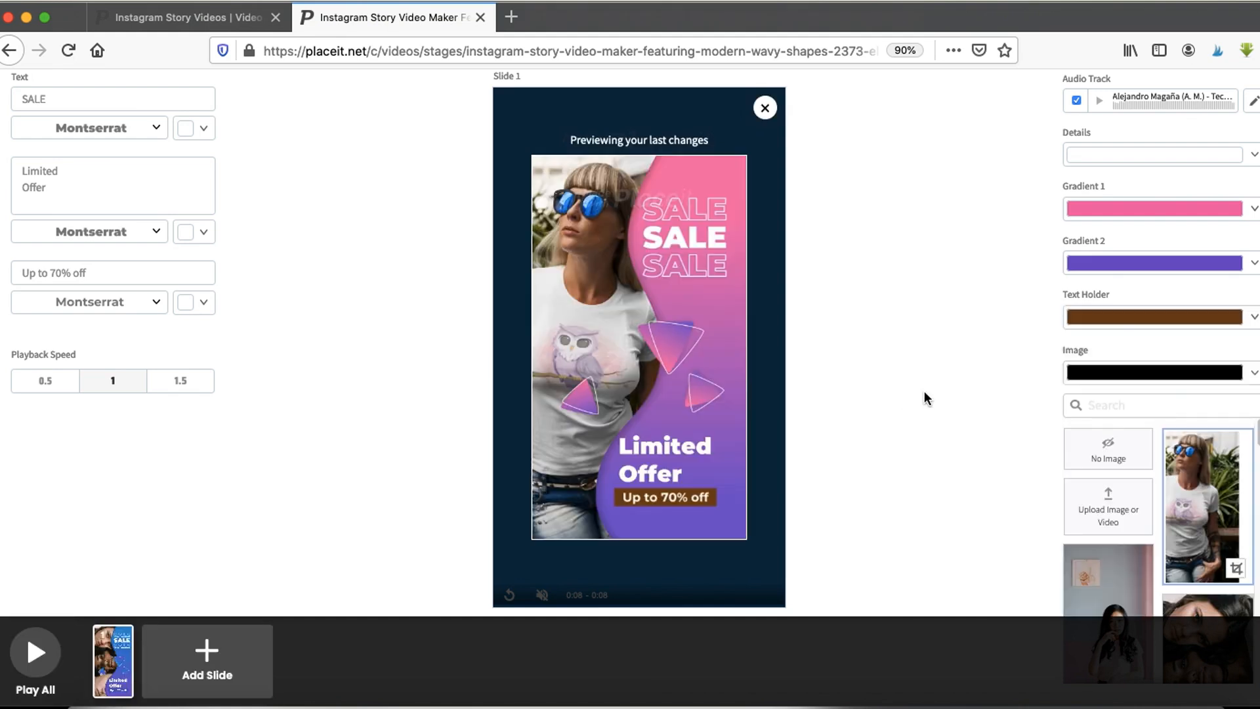
{"action": "left_click", "coordinate": [977, 705]}
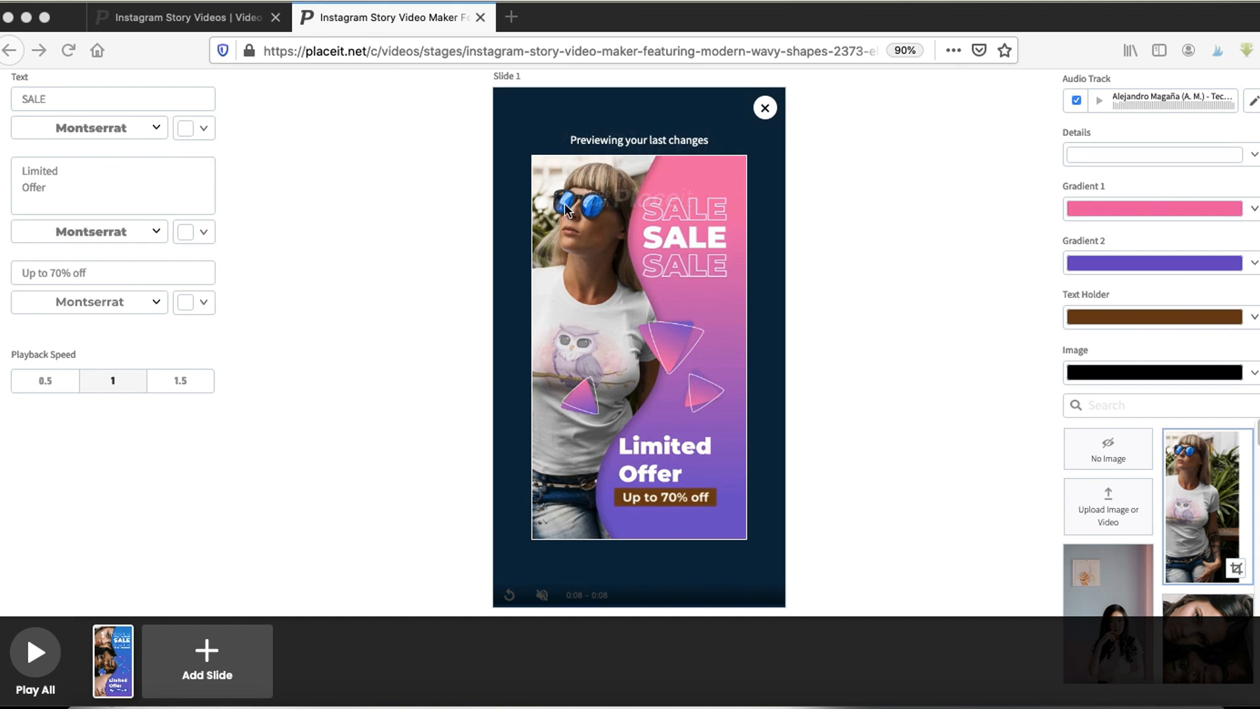
{"action": "scroll", "coordinate": [393, 202], "scroll_direction": "up", "scroll_amount": 1}
{"action": "mouse_move", "coordinate": [69, 92]}
{"action": "left_mouse_down"}
{"action": "mouse_move", "coordinate": [20, 82]}
{"action": "mouse_move", "coordinate": [22, 436]}
{"action": "mouse_move", "coordinate": [230, 155]}
{"action": "mouse_move", "coordinate": [172, 91]}
{"action": "left_mouse_up"}
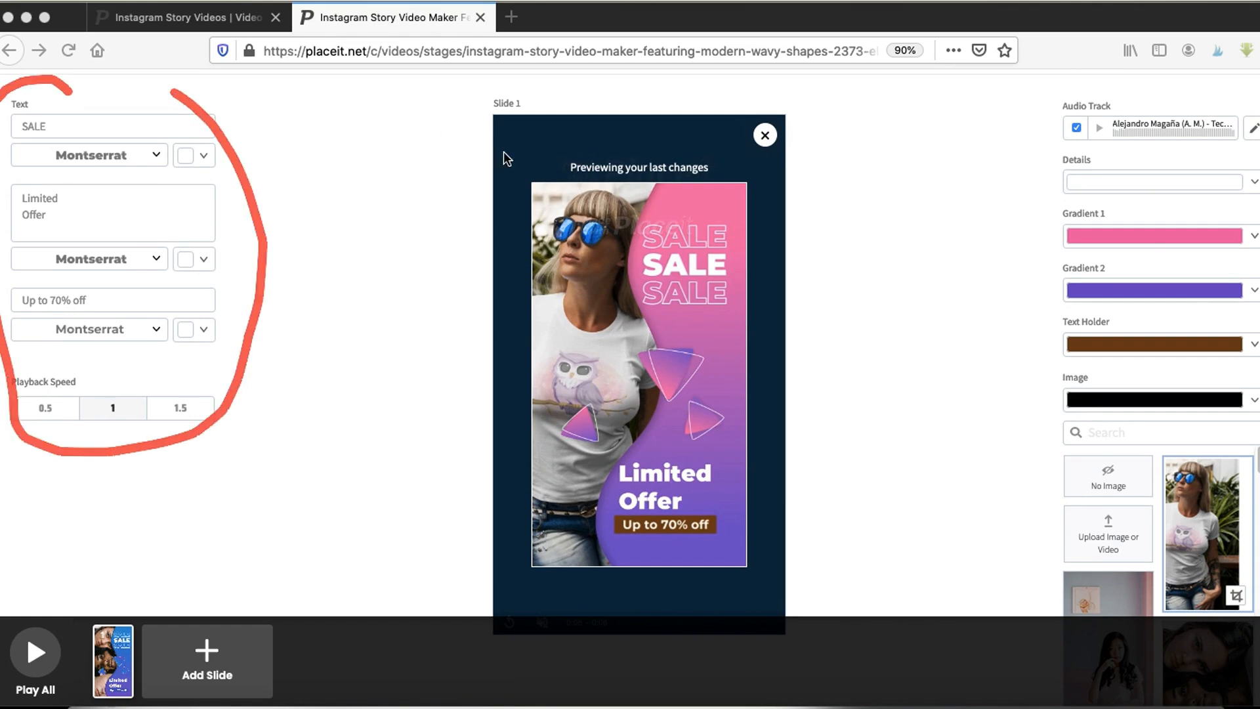
{"action": "mouse_move", "coordinate": [683, 191]}
{"action": "left_mouse_down"}
{"action": "mouse_move", "coordinate": [622, 230]}
{"action": "mouse_move", "coordinate": [705, 197]}
{"action": "mouse_move", "coordinate": [686, 191]}
{"action": "left_mouse_up"}
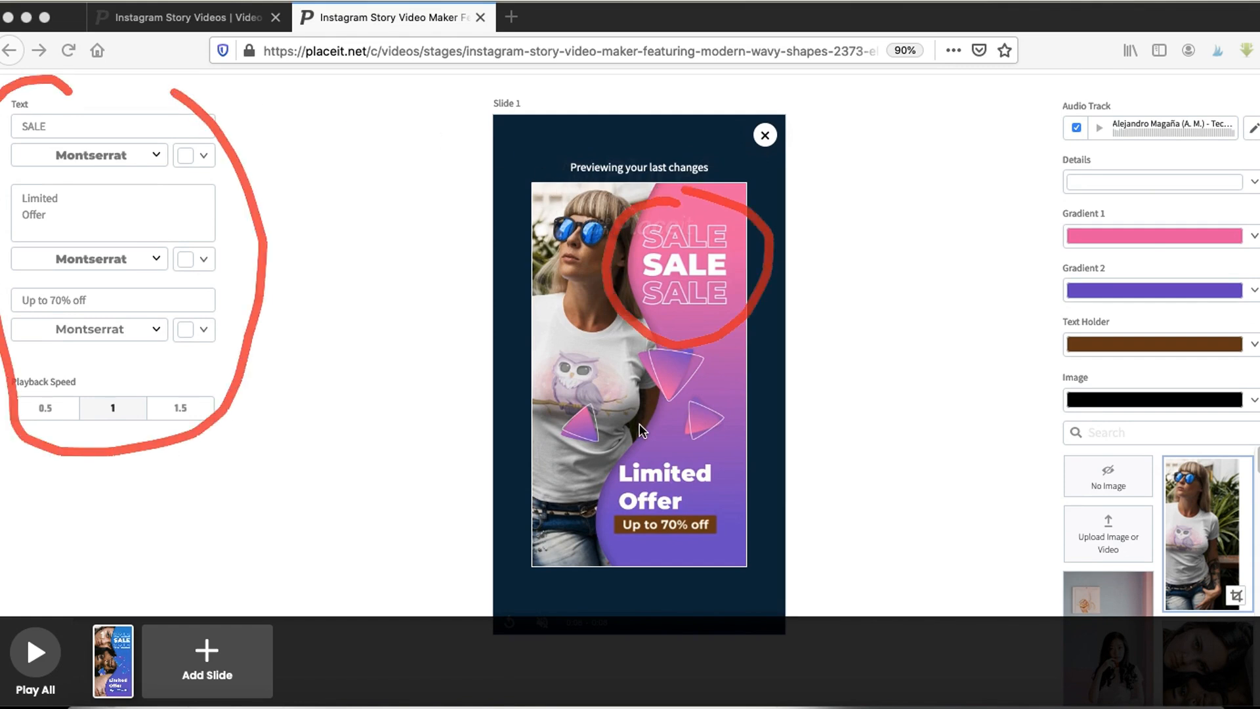
{"action": "left_click_drag", "start_coordinate": [640, 424], "coordinate": [685, 568]}
{"action": "left_click_drag", "start_coordinate": [720, 522], "coordinate": [653, 423]}
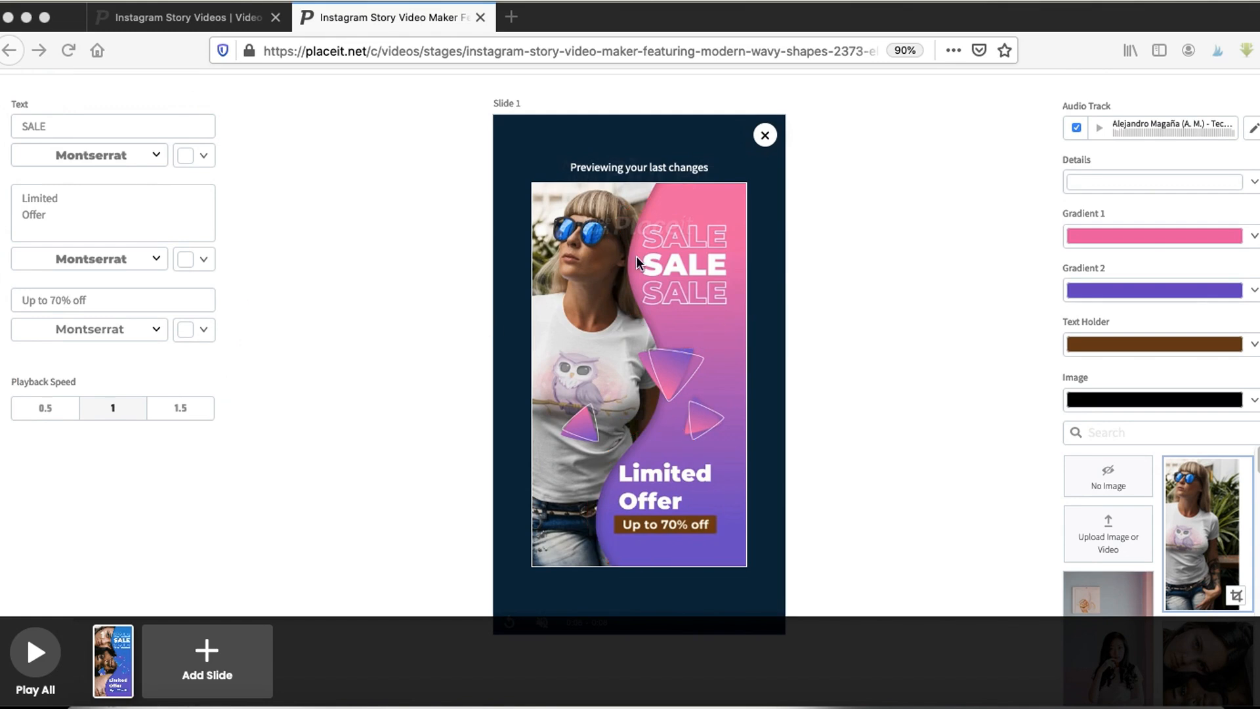
- Replace the discount text with "50% OFF"
{"action": "left_click", "coordinate": [74, 214]}
{"action": "left_click", "coordinate": [102, 298]}
{"action": "left_click_drag", "start_coordinate": [13, 299], "coordinate": [110, 298]}
{"action": "triple_click", "coordinate": [110, 299]}
{"action": "type", "text": "50%"}
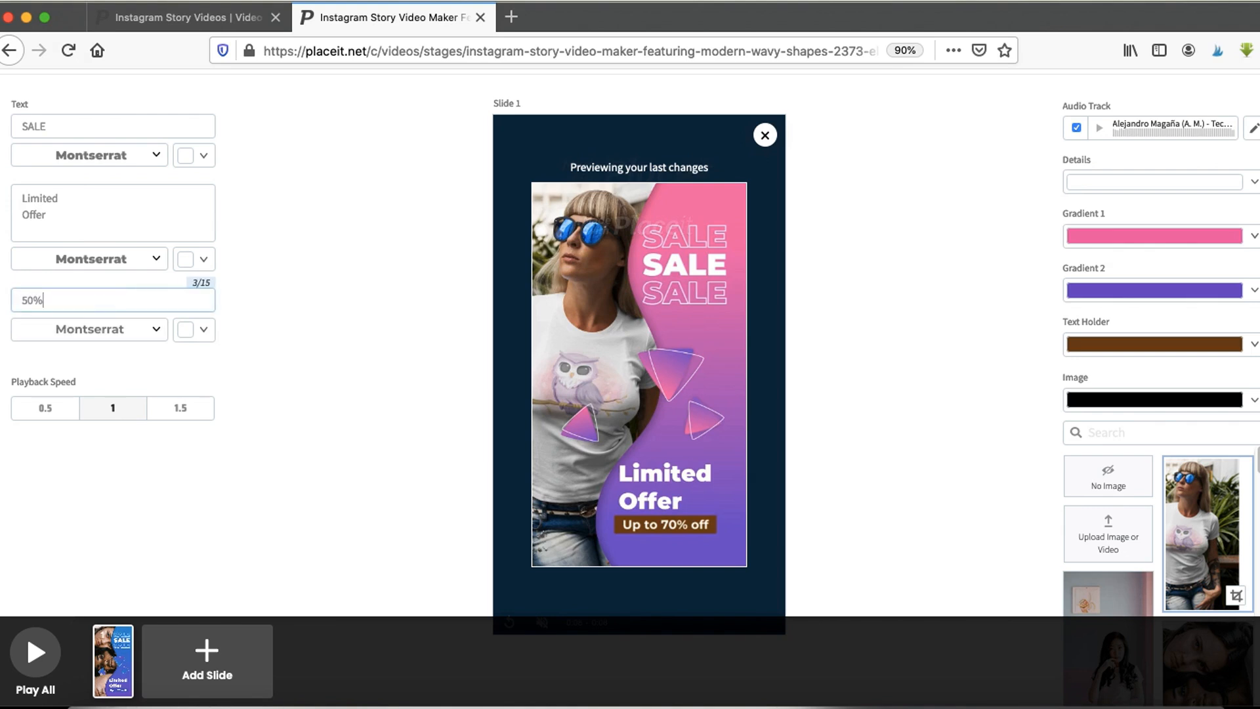
{"action": "type", "text": " OFF"}
{"action": "left_click", "coordinate": [326, 448]}
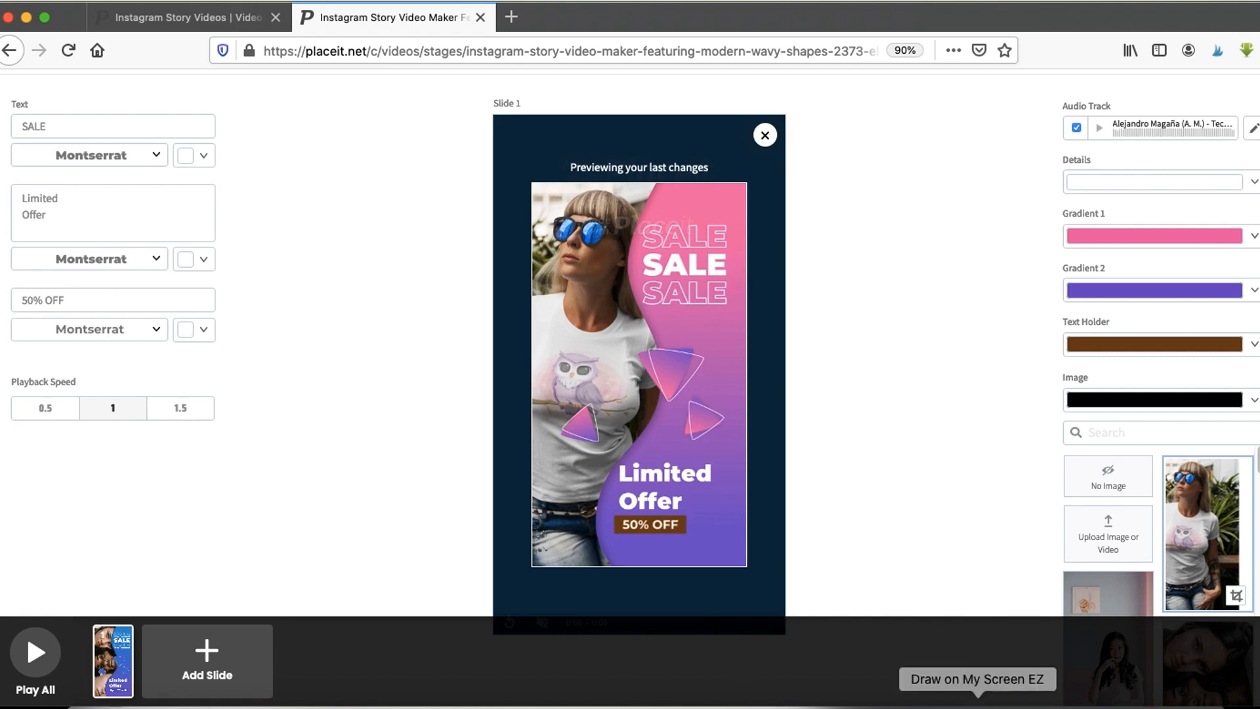
- Play the whole story video to preview it
{"action": "left_click_drag", "start_coordinate": [72, 484], "coordinate": [33, 599]}
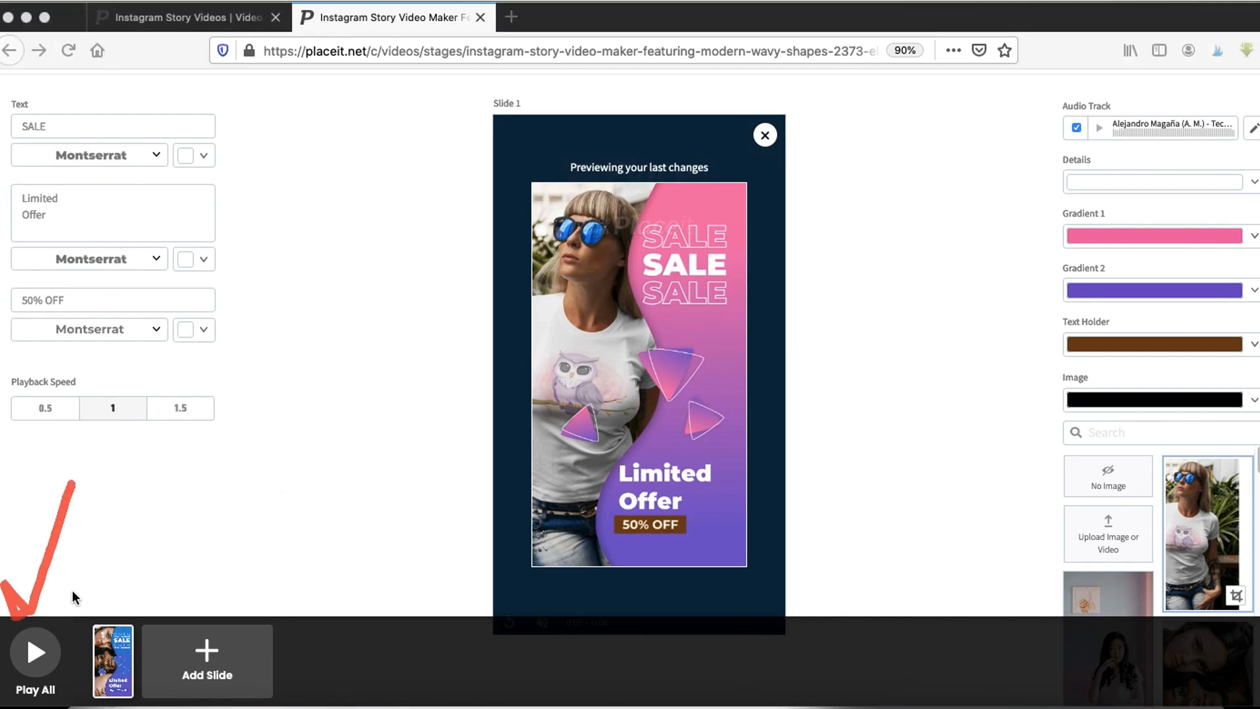
{"action": "left_click", "coordinate": [40, 647]}
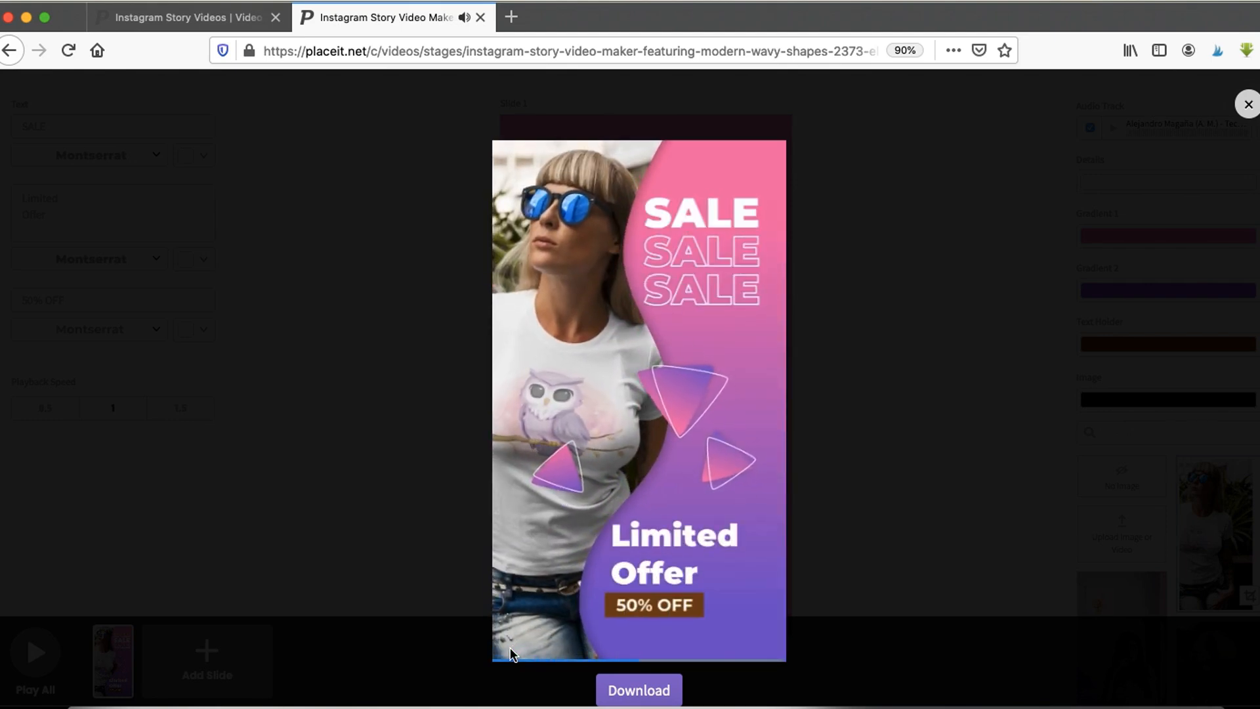
{"action": "mouse_move", "coordinate": [513, 656]}
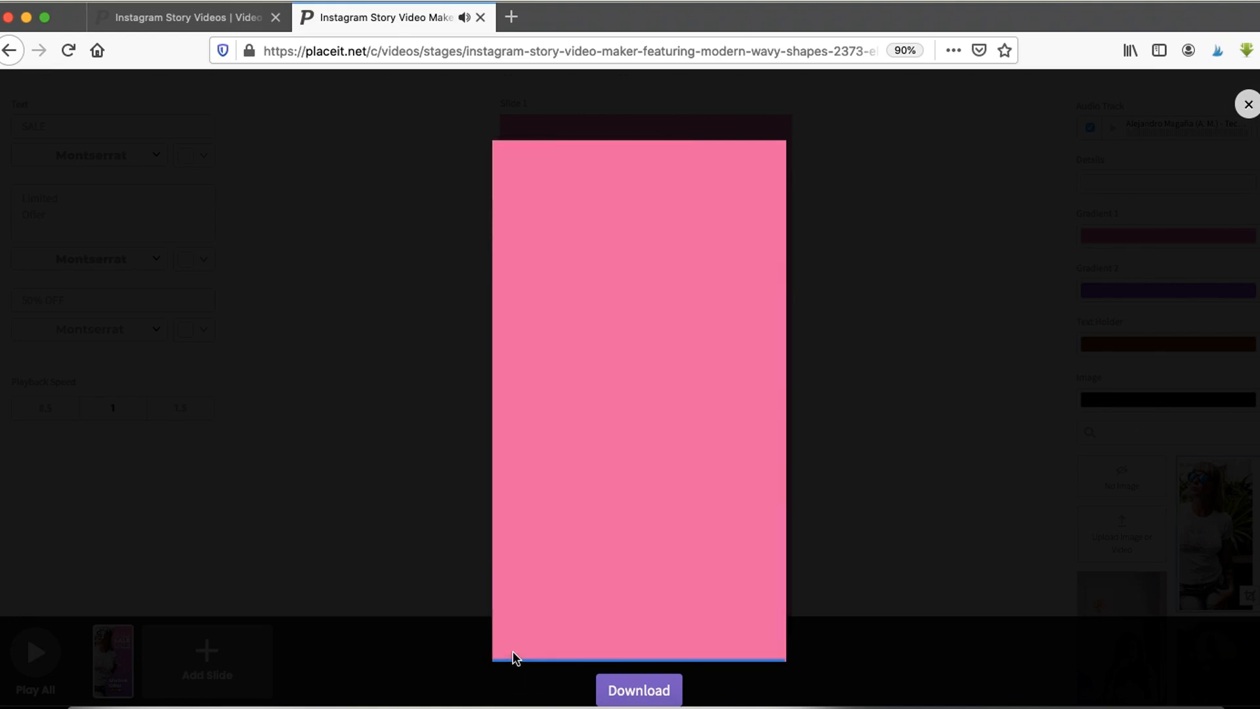
{"action": "left_click", "coordinate": [508, 651]}
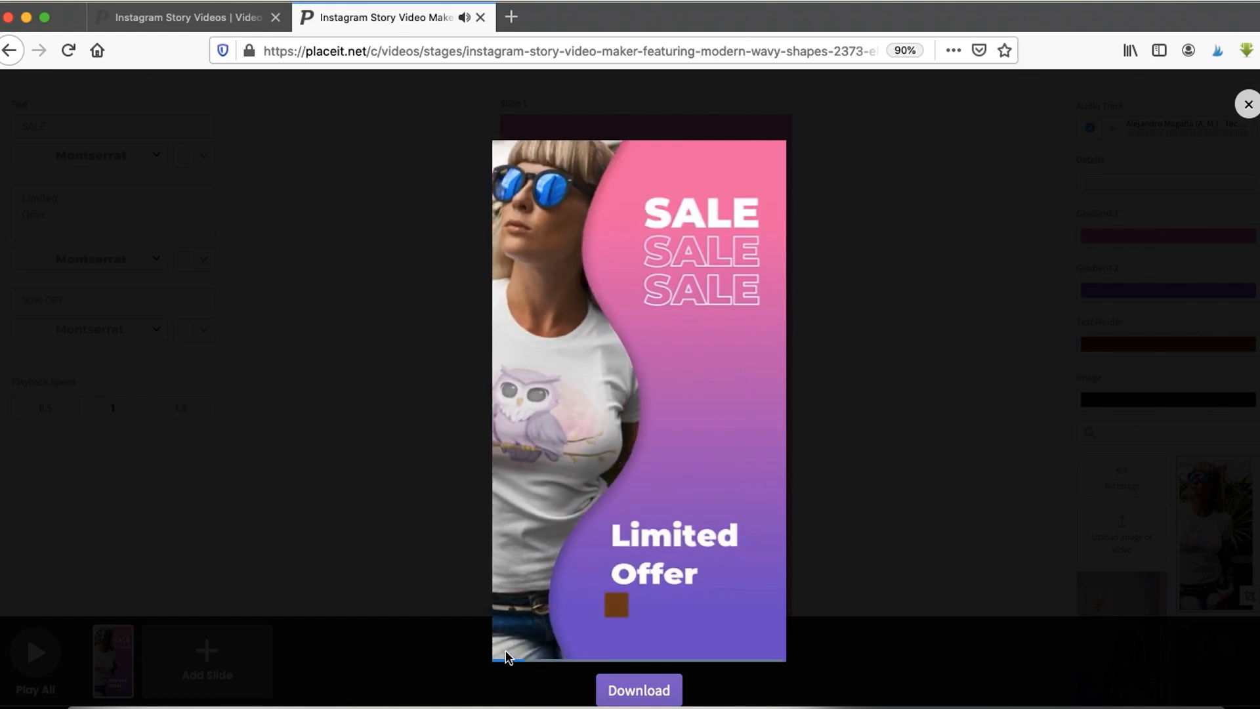
{"action": "mouse_move", "coordinate": [508, 655]}
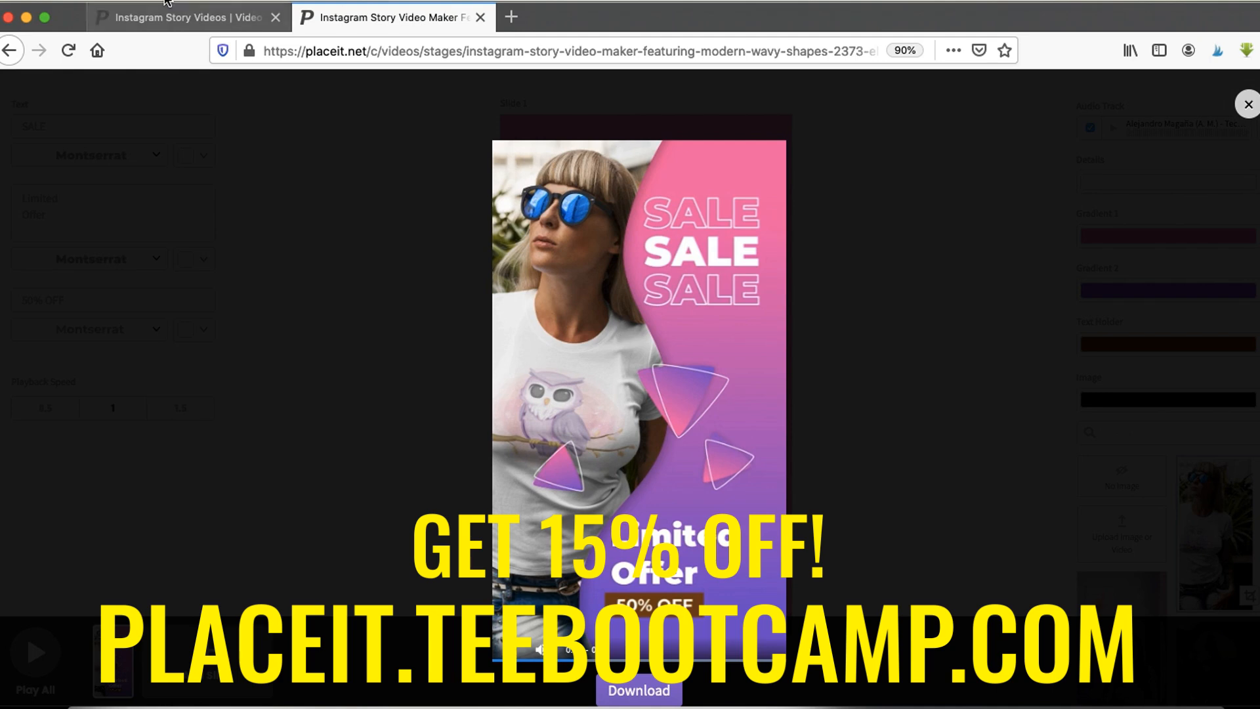
- Switch to the Instagram Story Videos tab and browse the story video template gallery
{"action": "left_click", "coordinate": [145, 14]}
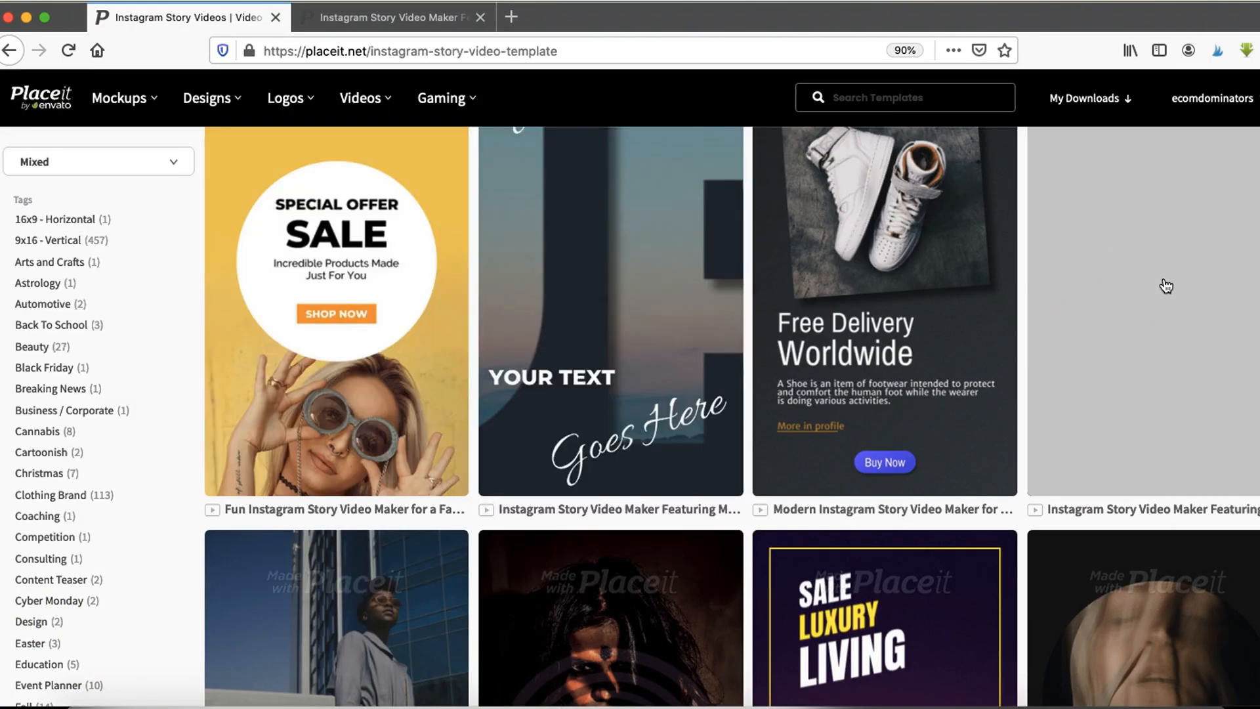
{"action": "scroll", "coordinate": [1155, 294], "scroll_direction": "up", "scroll_amount": 5}
{"action": "scroll", "coordinate": [1116, 302], "scroll_direction": "up", "scroll_amount": 10}
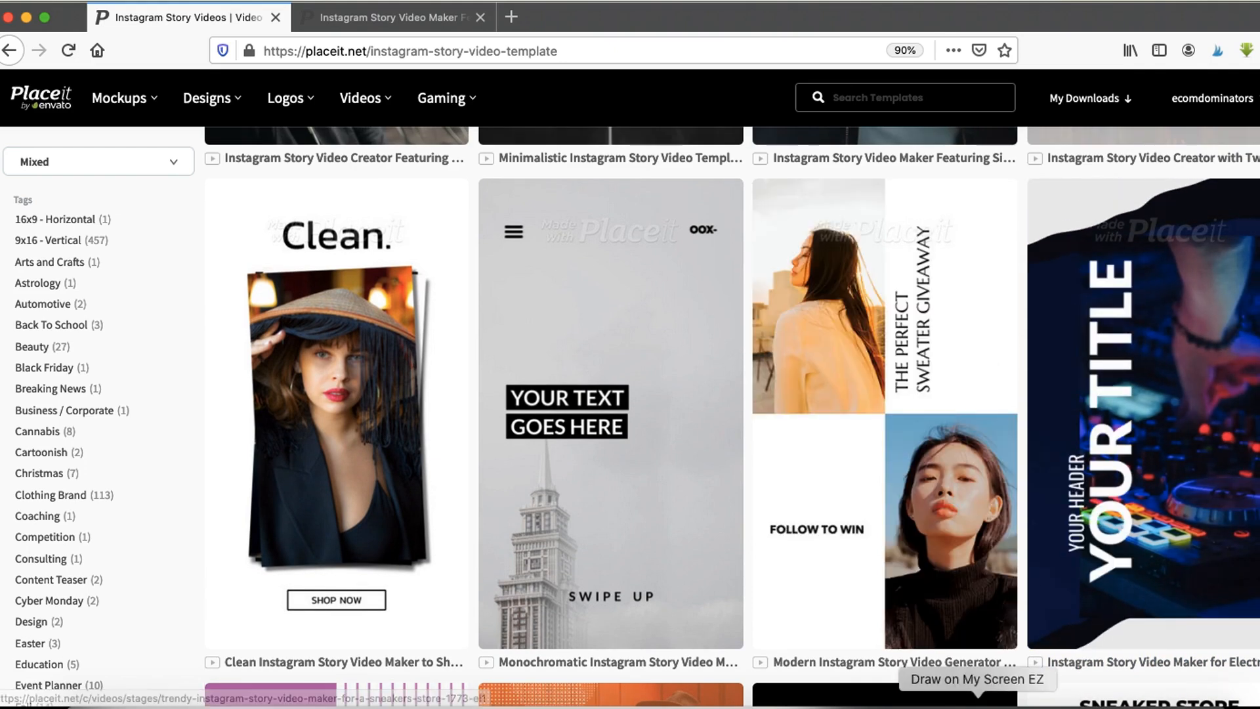
{"action": "left_click", "coordinate": [978, 707]}
{"action": "left_click_drag", "start_coordinate": [530, 567], "coordinate": [581, 565]}
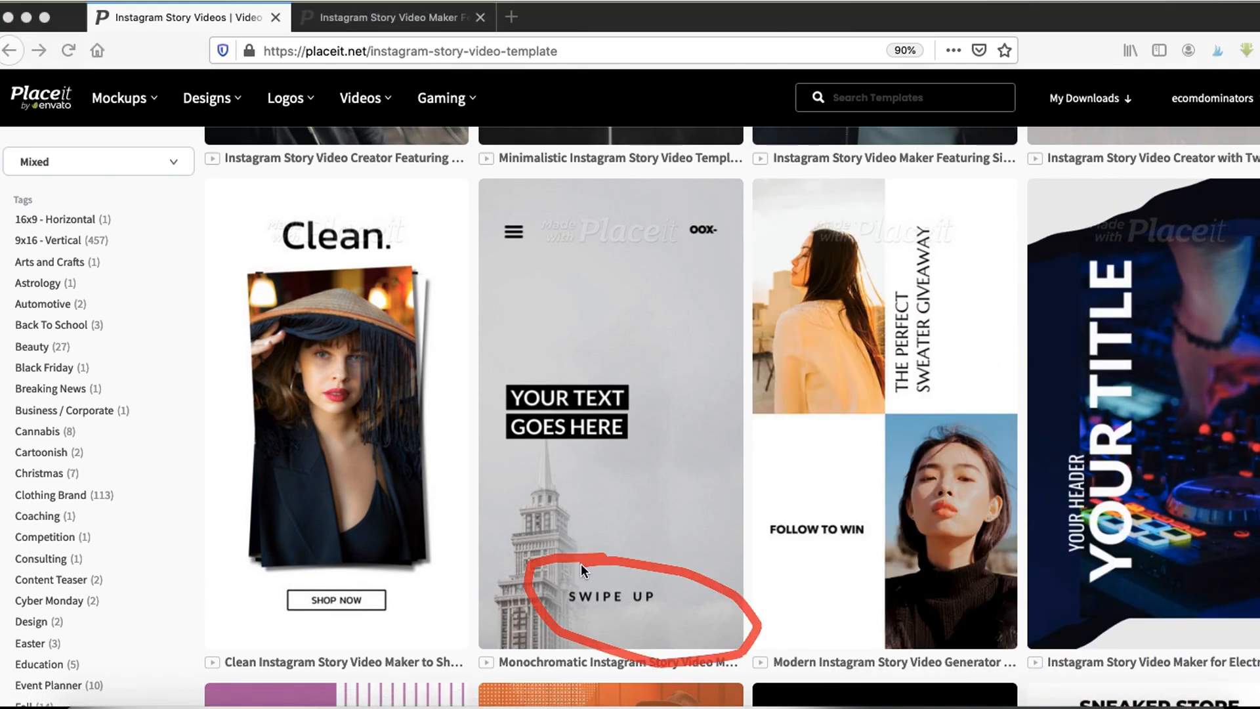
{"action": "scroll", "coordinate": [654, 481], "scroll_direction": "down", "scroll_amount": 5}
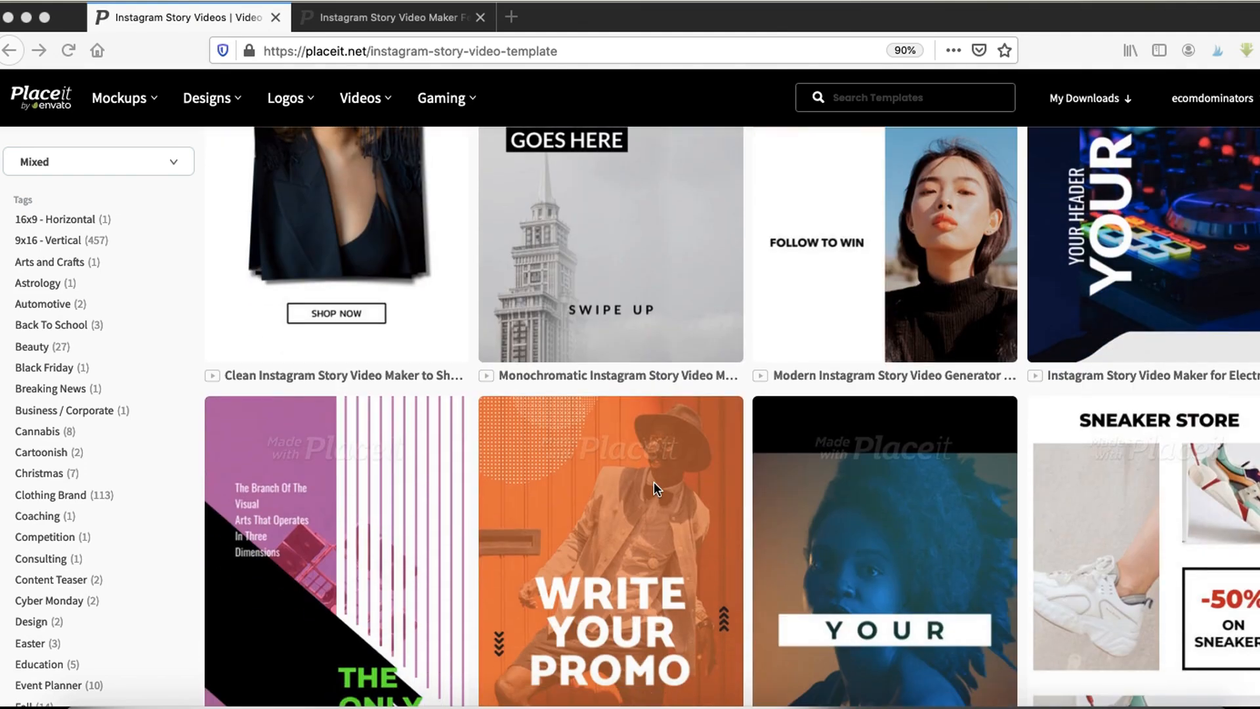
{"action": "scroll", "coordinate": [654, 481], "scroll_direction": "down", "scroll_amount": 10}
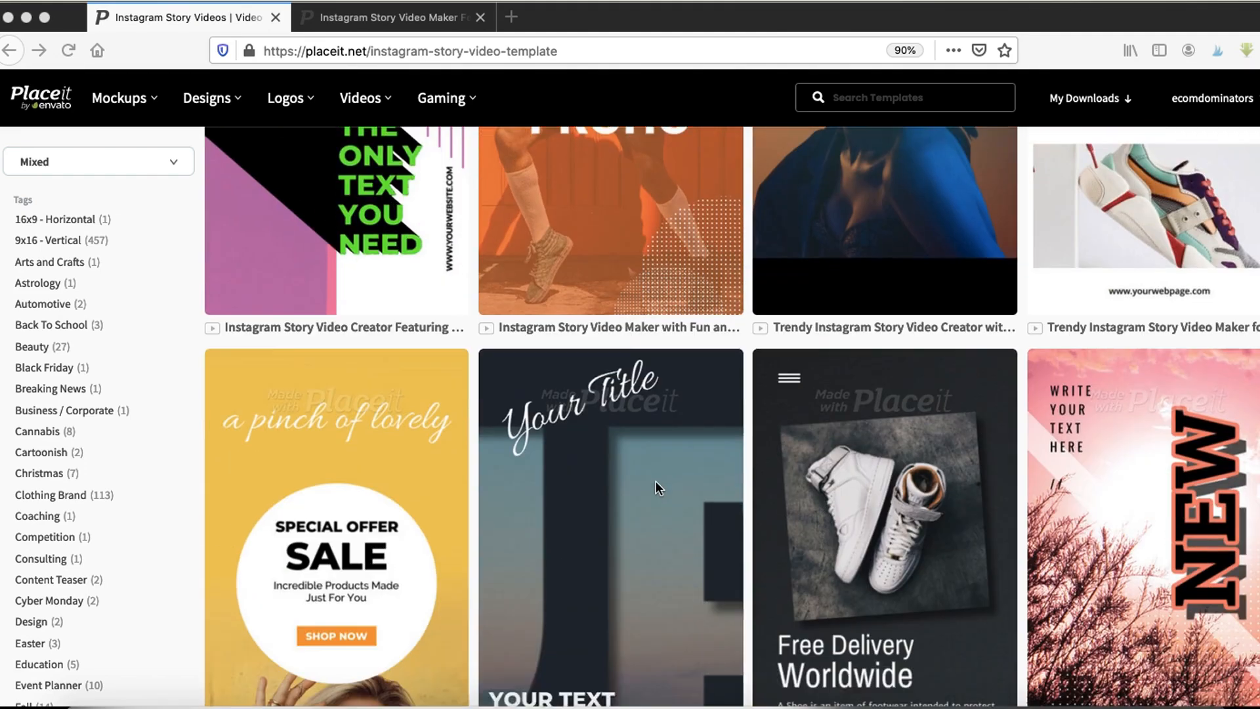
{"action": "scroll", "coordinate": [656, 483], "scroll_direction": "down", "scroll_amount": 4}
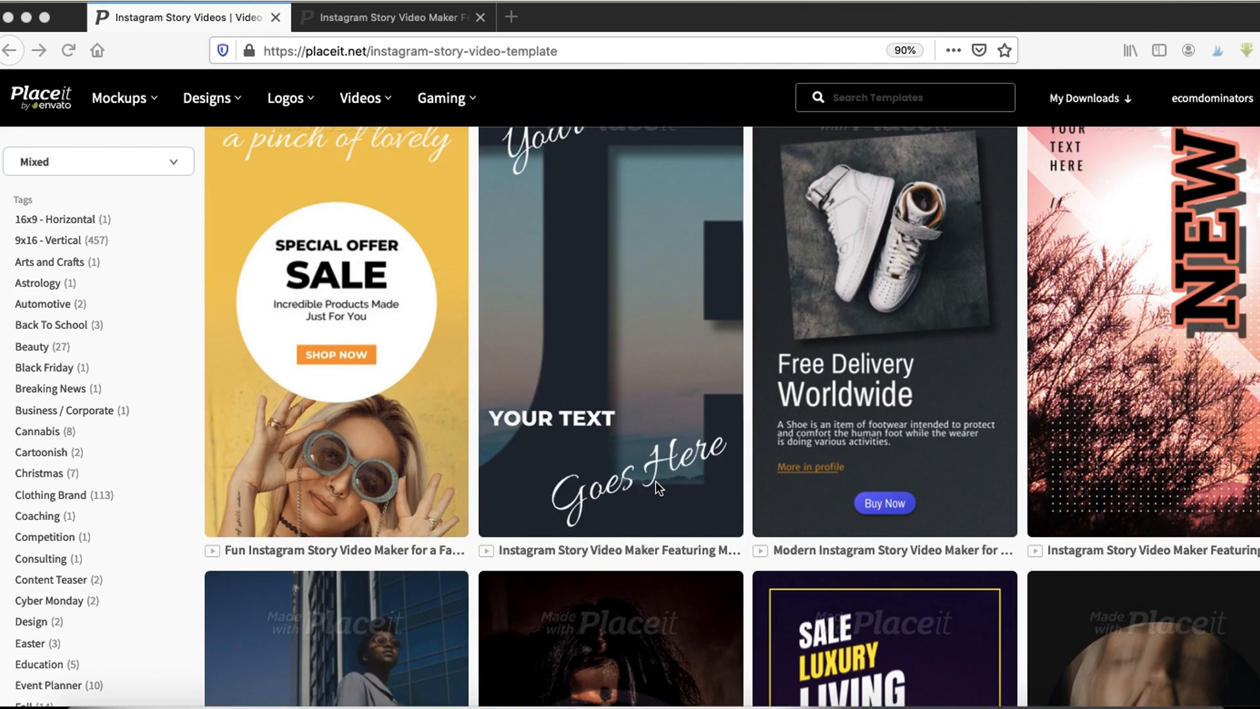
{"action": "scroll", "coordinate": [658, 489], "scroll_direction": "down", "scroll_amount": 10}
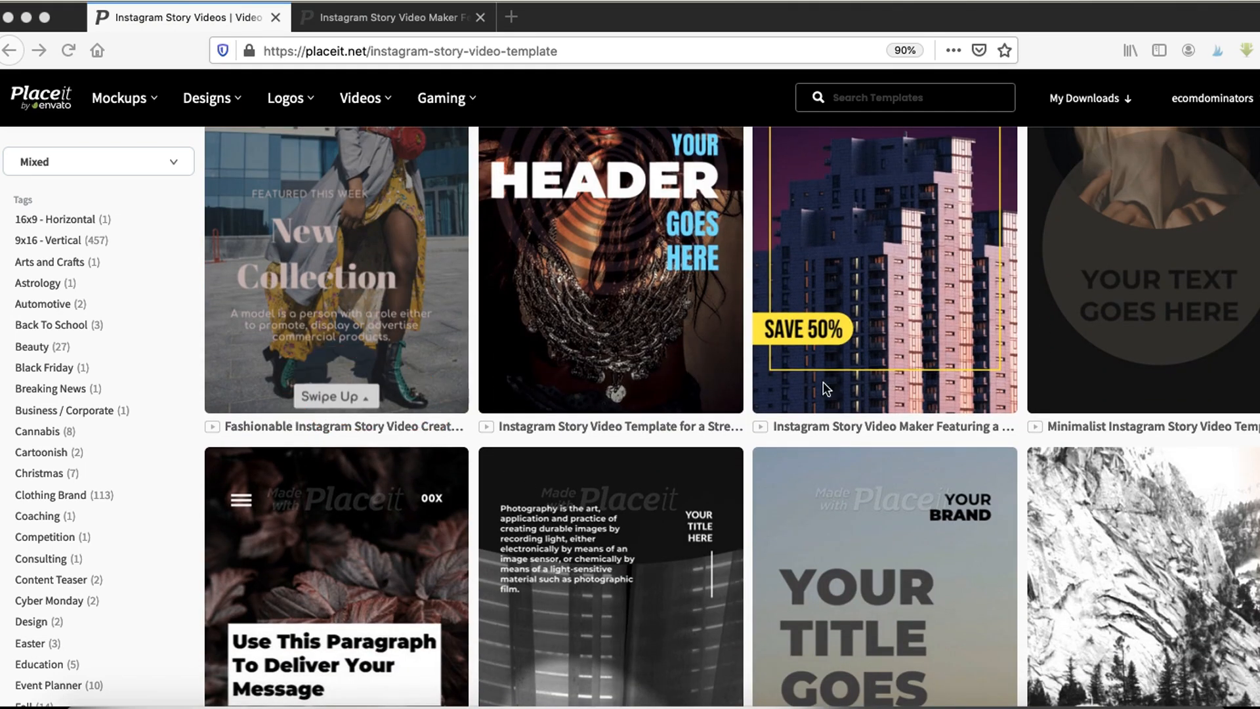
{"action": "scroll", "coordinate": [1146, 397], "scroll_direction": "up", "scroll_amount": 2}
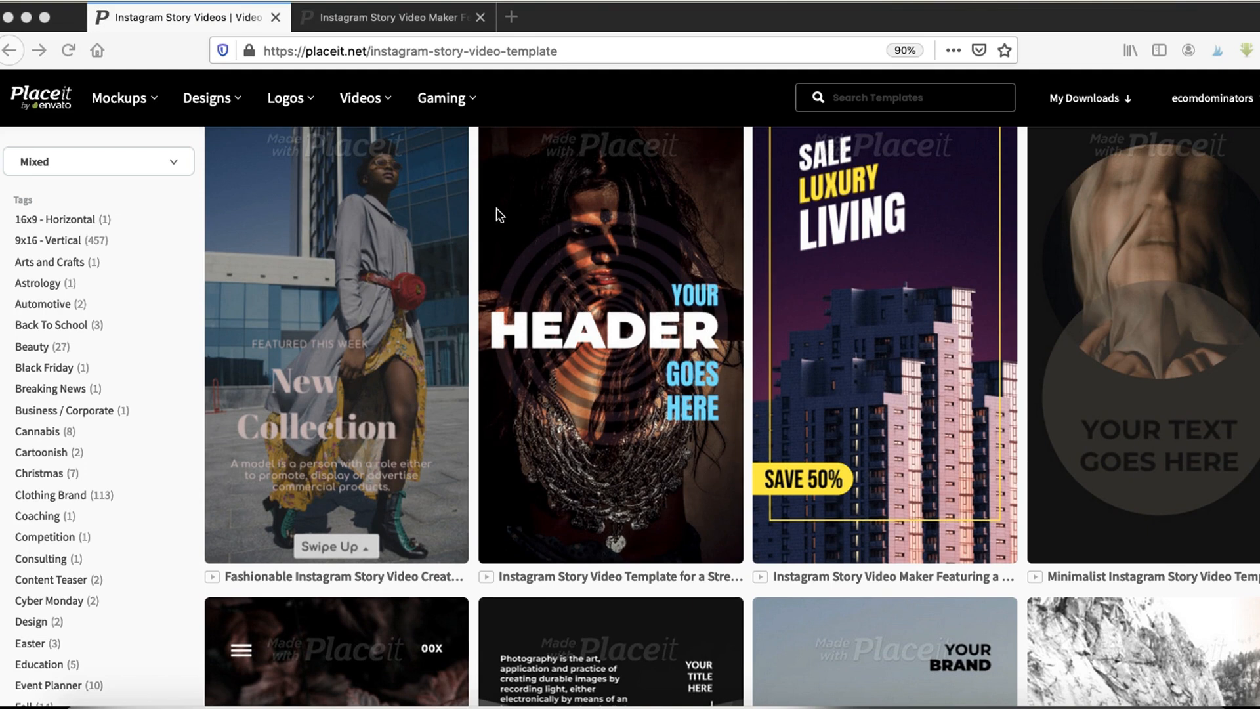
{"action": "scroll", "coordinate": [641, 479], "scroll_direction": "down", "scroll_amount": 4}
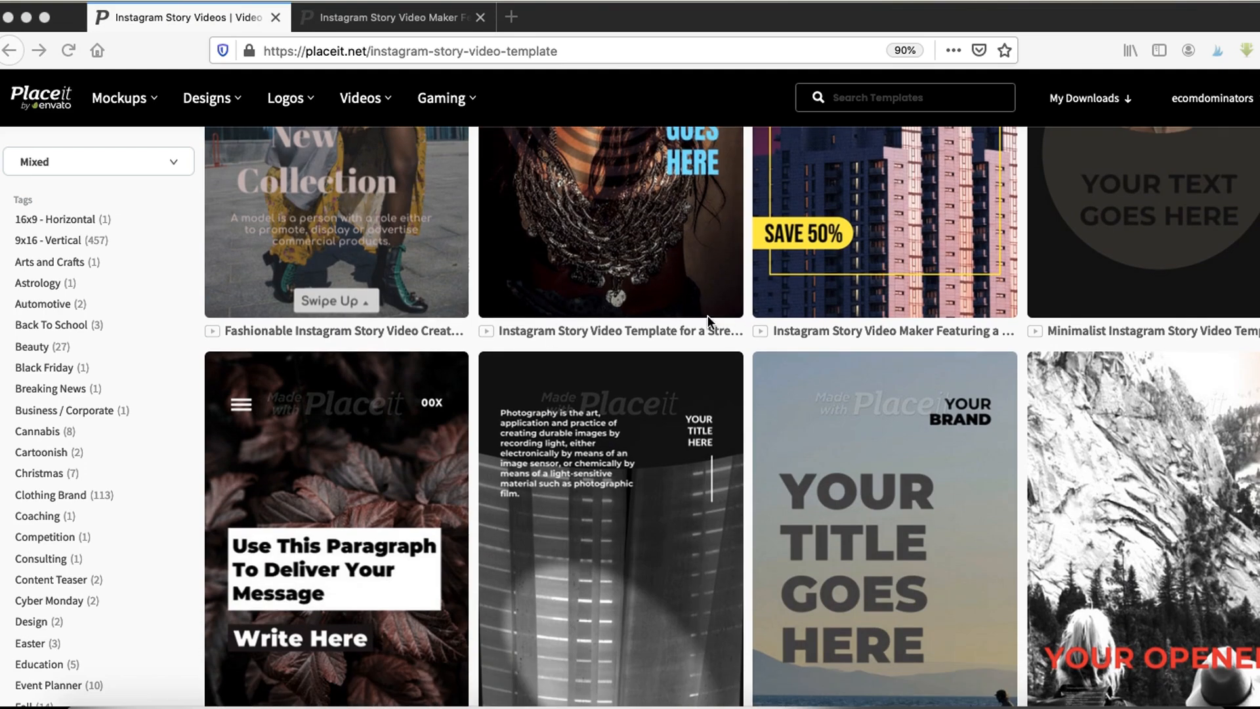
{"action": "scroll", "coordinate": [584, 345], "scroll_direction": "down", "scroll_amount": 5}
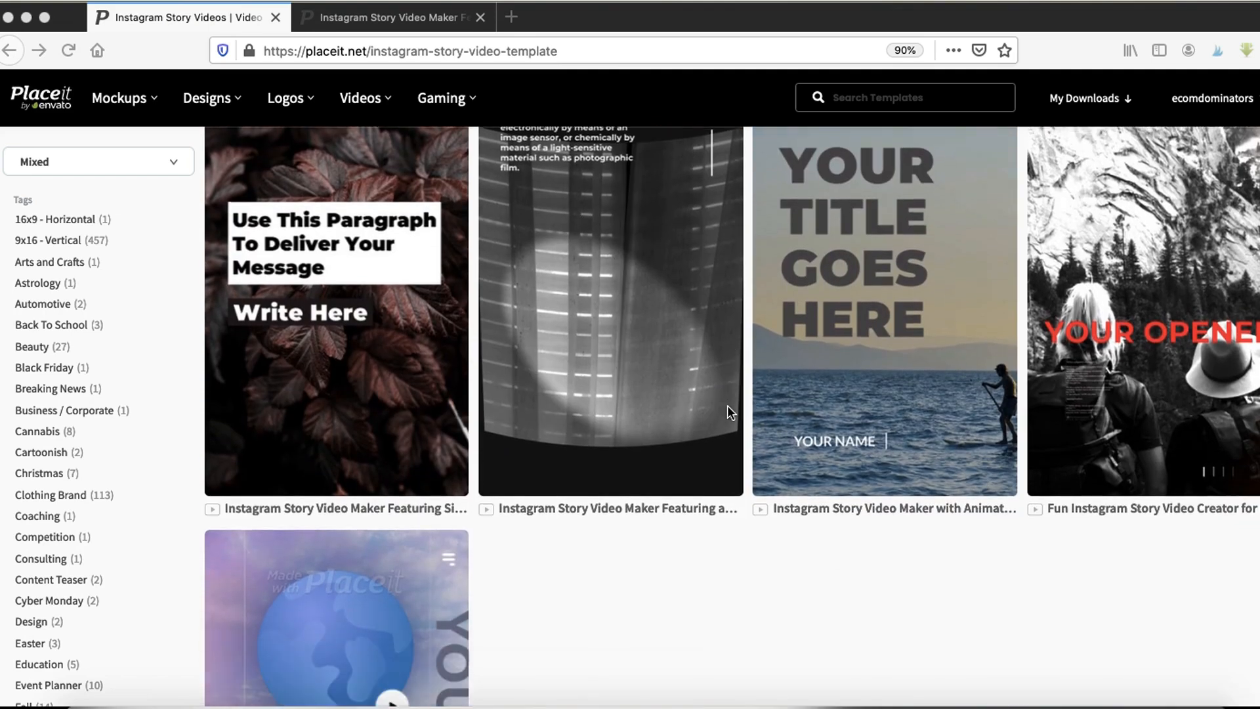
{"action": "scroll", "coordinate": [727, 404], "scroll_direction": "down", "scroll_amount": 3}
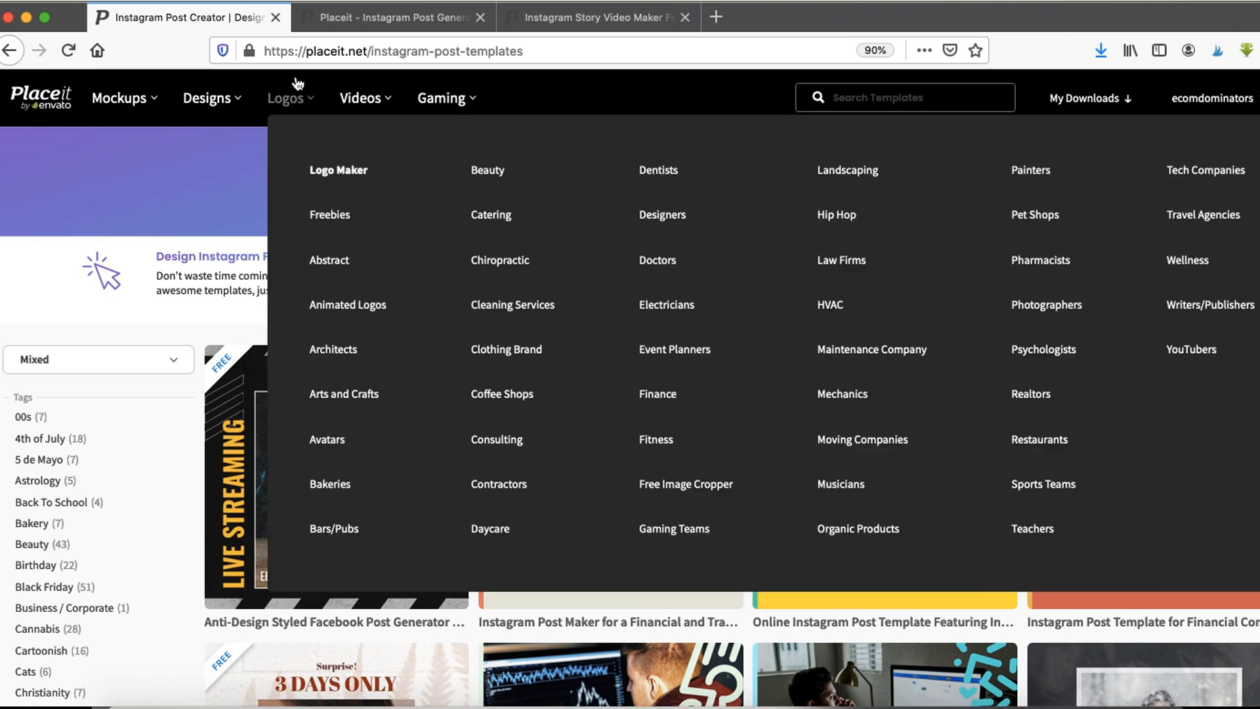
- Browse the Instagram post templates gallery
{"action": "mouse_move", "coordinate": [213, 104]}
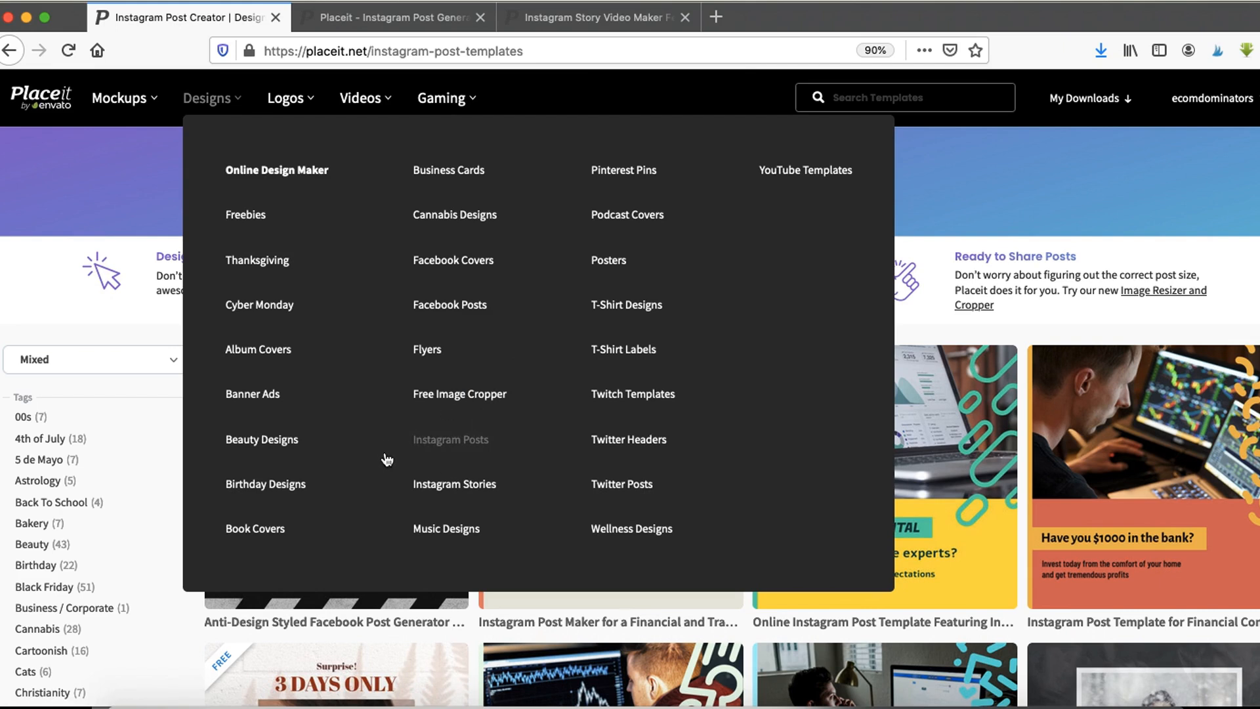
{"action": "scroll", "coordinate": [1045, 175], "scroll_direction": "down", "scroll_amount": 3}
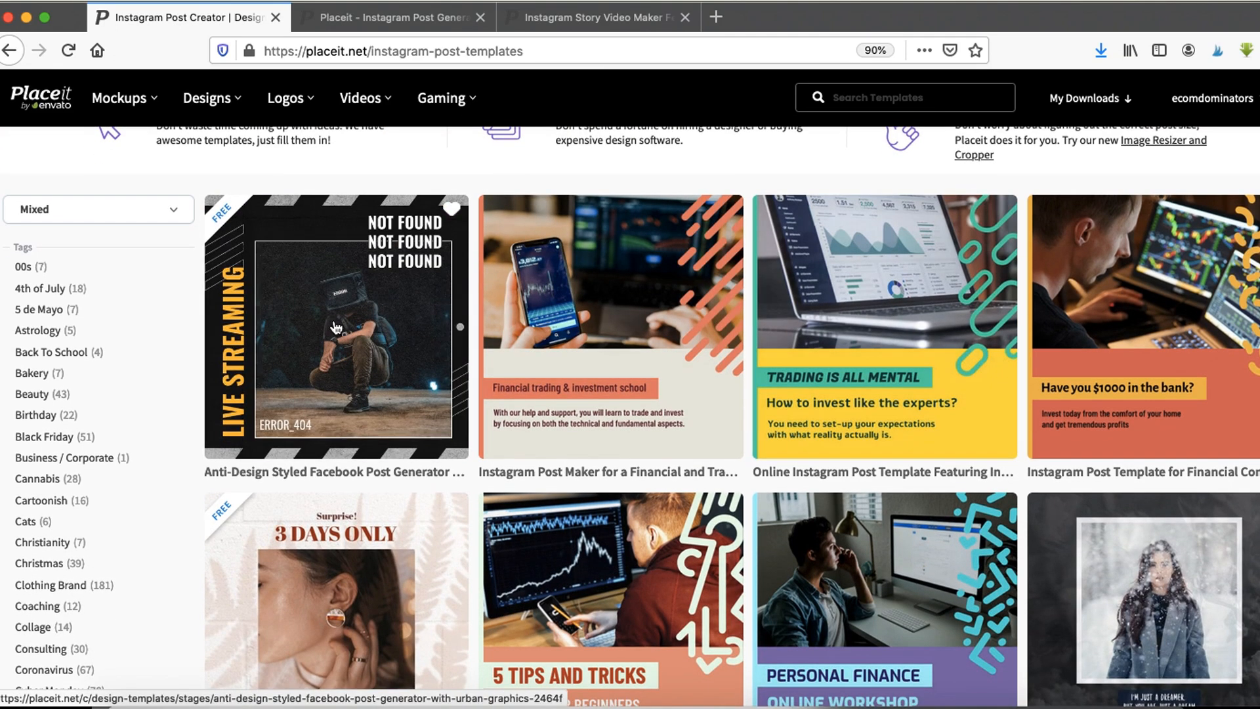
{"action": "scroll", "coordinate": [1013, 454], "scroll_direction": "down", "scroll_amount": 3}
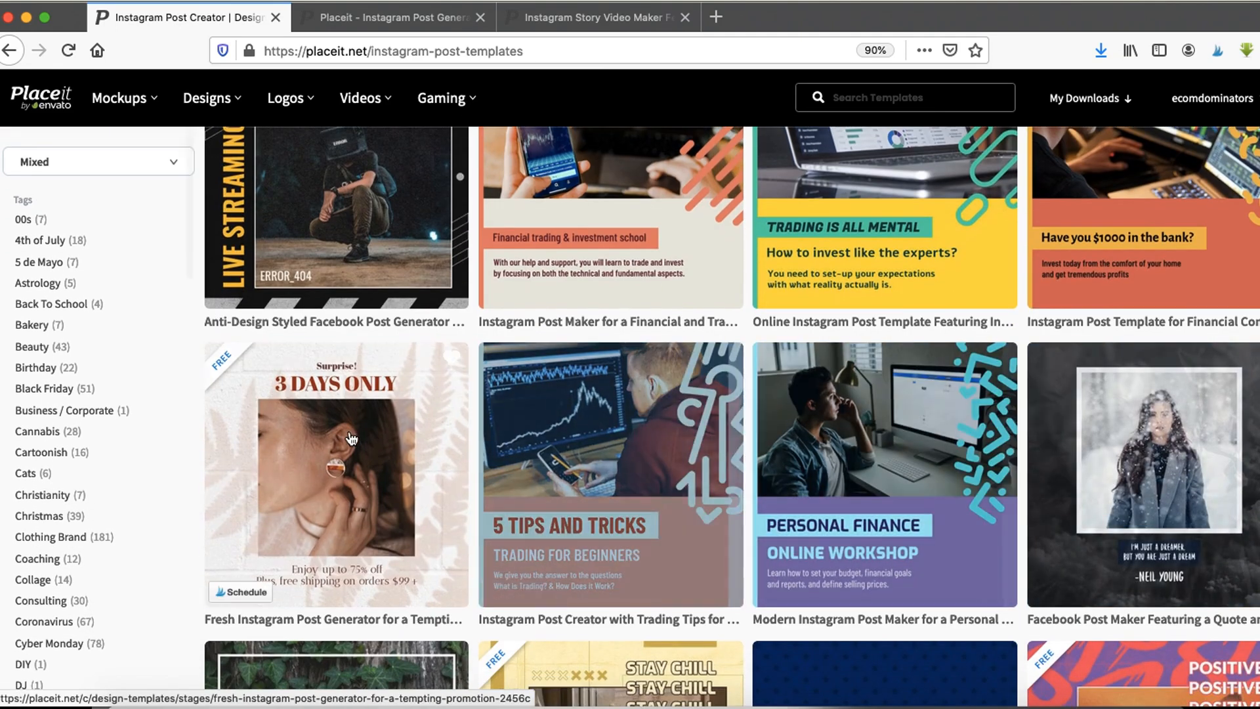
{"action": "scroll", "coordinate": [1013, 454], "scroll_direction": "down", "scroll_amount": 9}
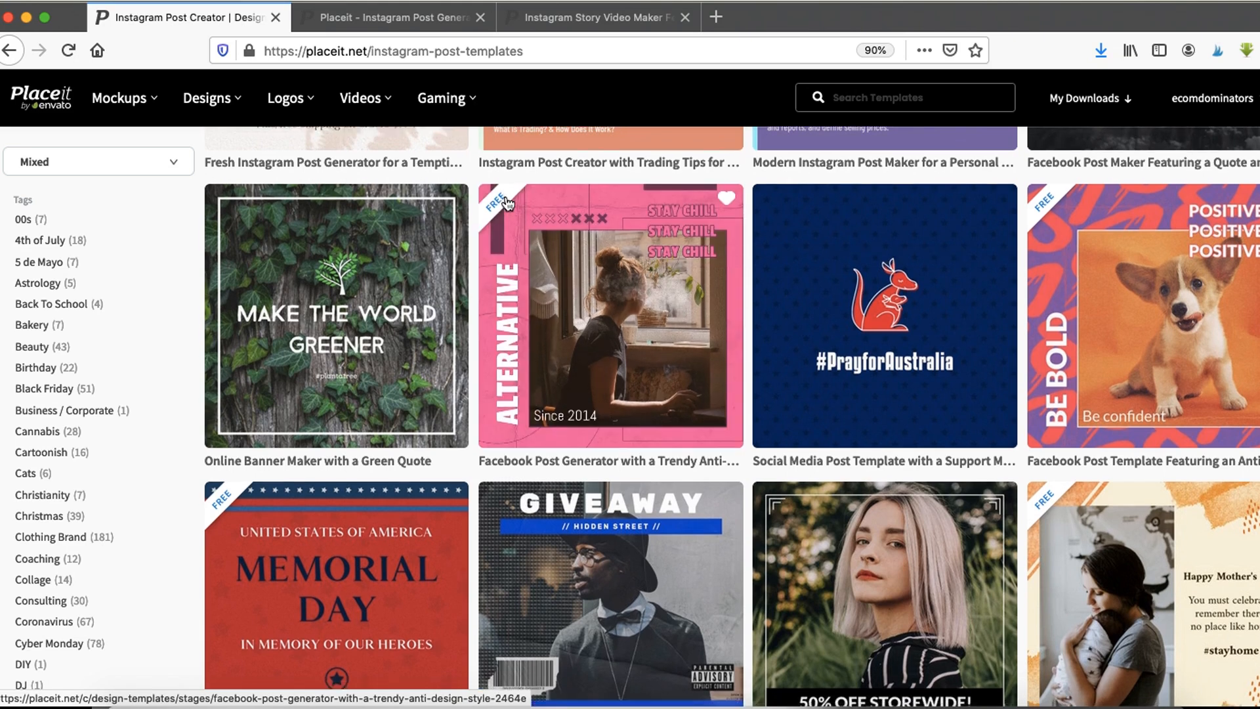
{"action": "scroll", "coordinate": [880, 266], "scroll_direction": "down", "scroll_amount": 5}
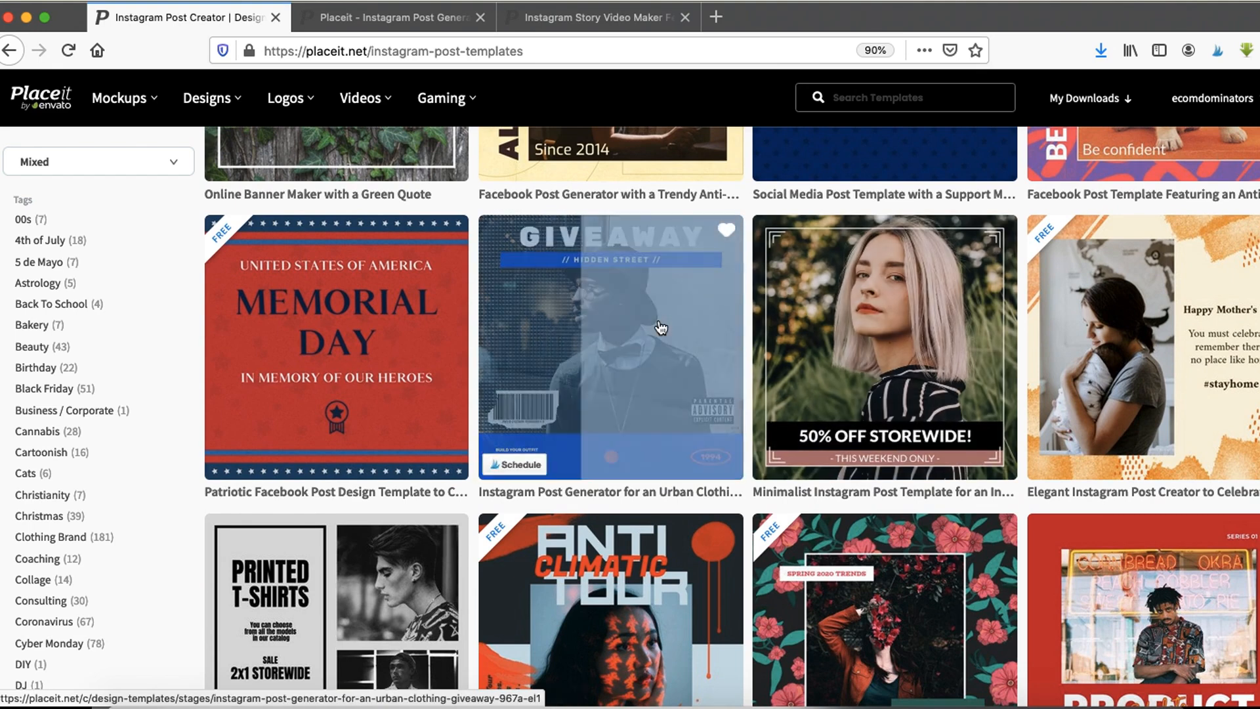
{"action": "scroll", "coordinate": [1111, 336], "scroll_direction": "down", "scroll_amount": 6}
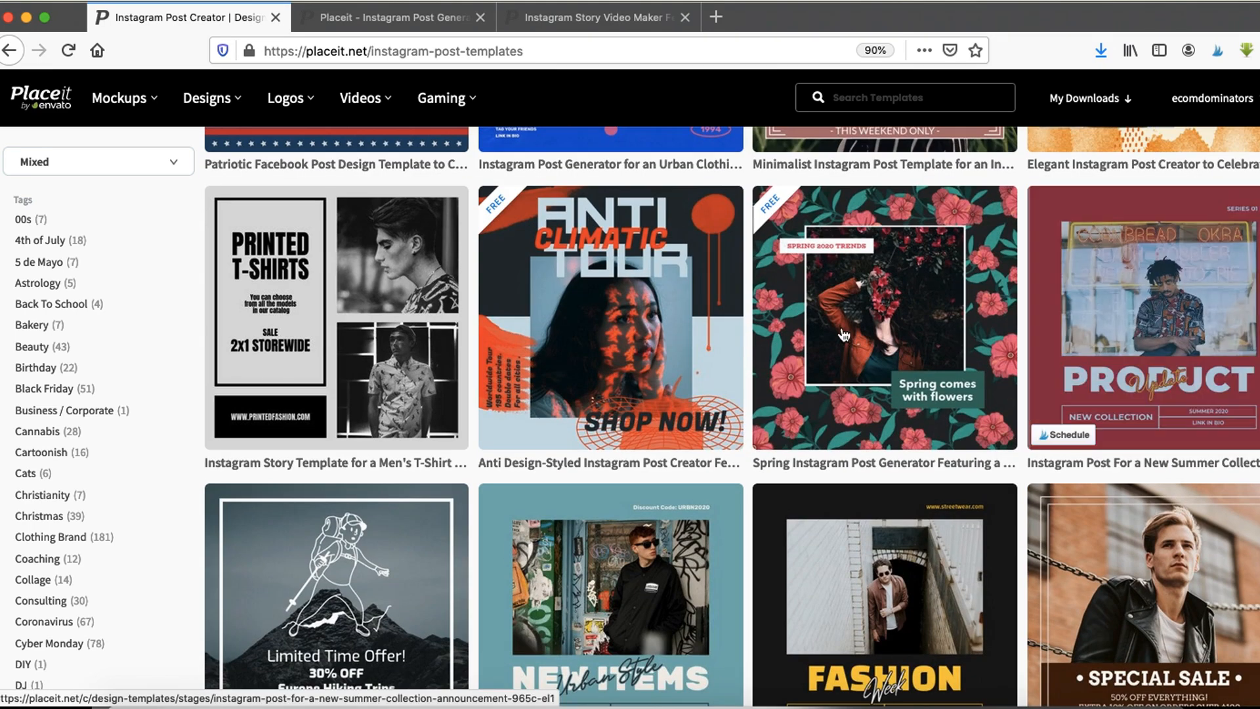
{"action": "scroll", "coordinate": [313, 307], "scroll_direction": "down", "scroll_amount": 3}
{"action": "scroll", "coordinate": [312, 307], "scroll_direction": "down", "scroll_amount": 1}
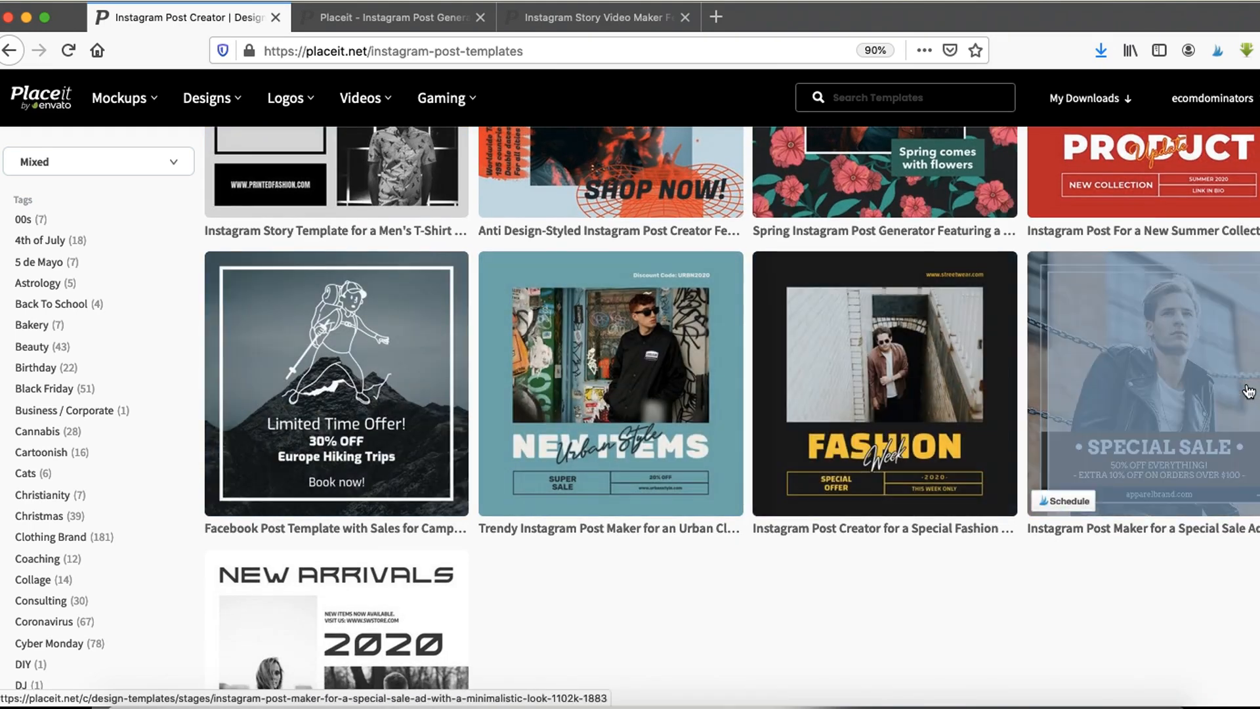
- Switch to the Cyber Monday post template and replace its main graphic with the cropped pink coffee tumbler product image
{"action": "left_click", "coordinate": [393, 18]}
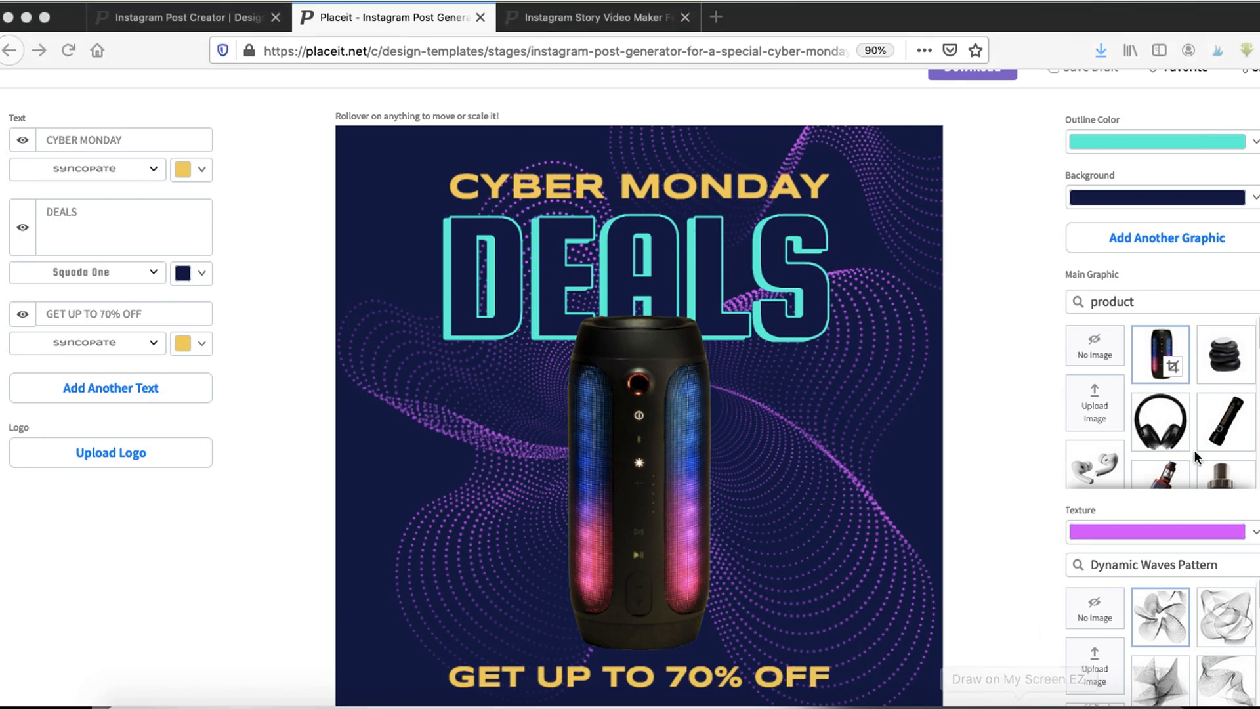
{"action": "left_click_drag", "start_coordinate": [1080, 387], "coordinate": [1174, 448]}
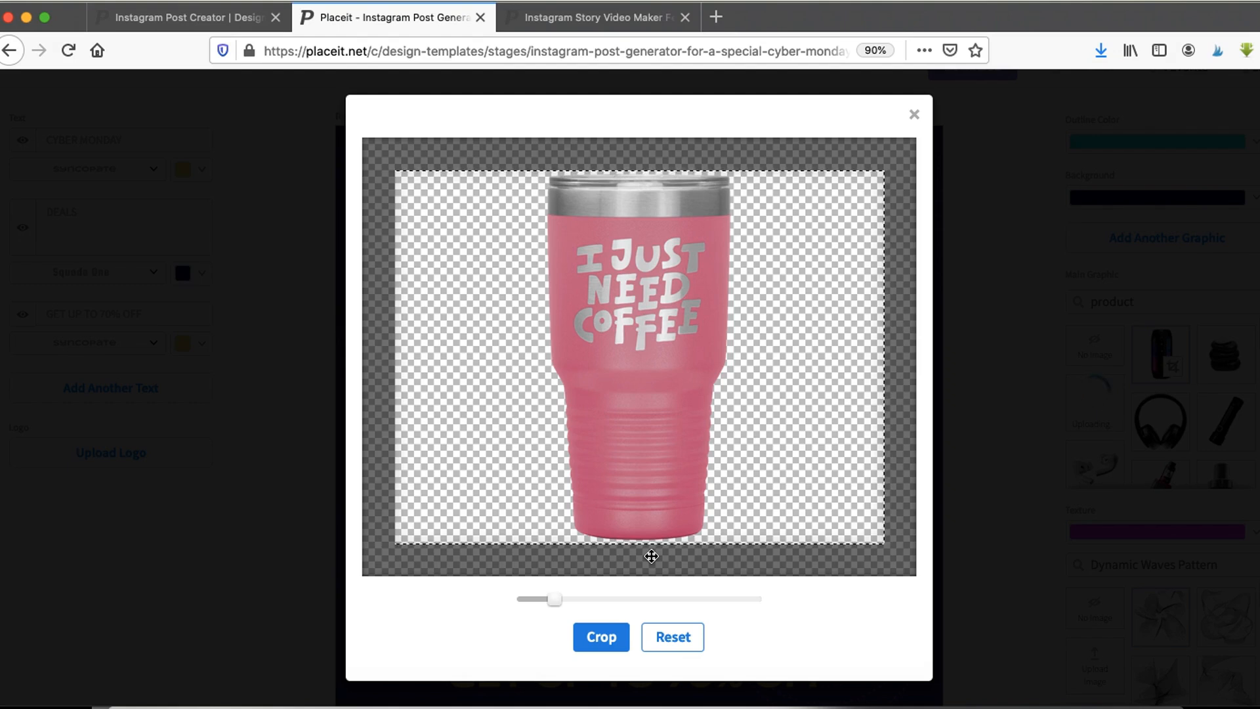
{"action": "left_click", "coordinate": [605, 638]}
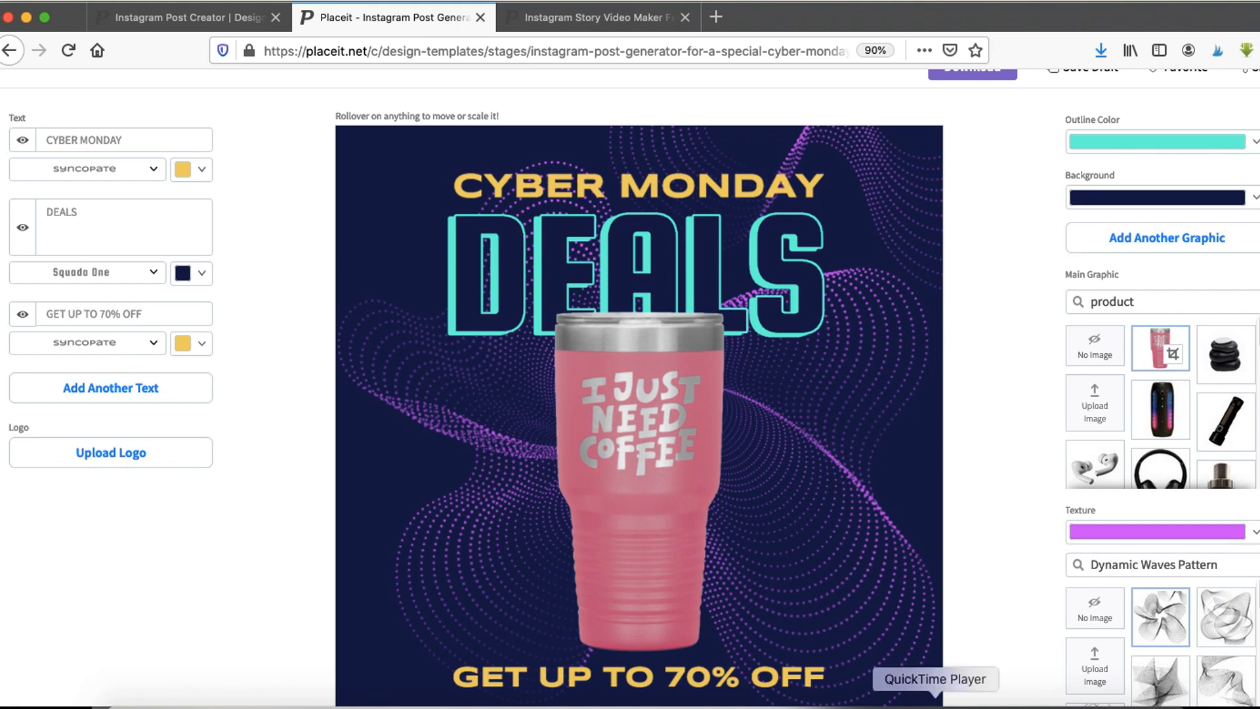
- Replace the "CYBER MONDAY" headline text with "BLACK FRIDAY"
{"action": "left_click", "coordinate": [935, 703]}
{"action": "mouse_move", "coordinate": [125, 112]}
{"action": "left_mouse_down"}
{"action": "mouse_move", "coordinate": [14, 134]}
{"action": "mouse_move", "coordinate": [190, 493]}
{"action": "mouse_move", "coordinate": [168, 122]}
{"action": "left_mouse_up"}
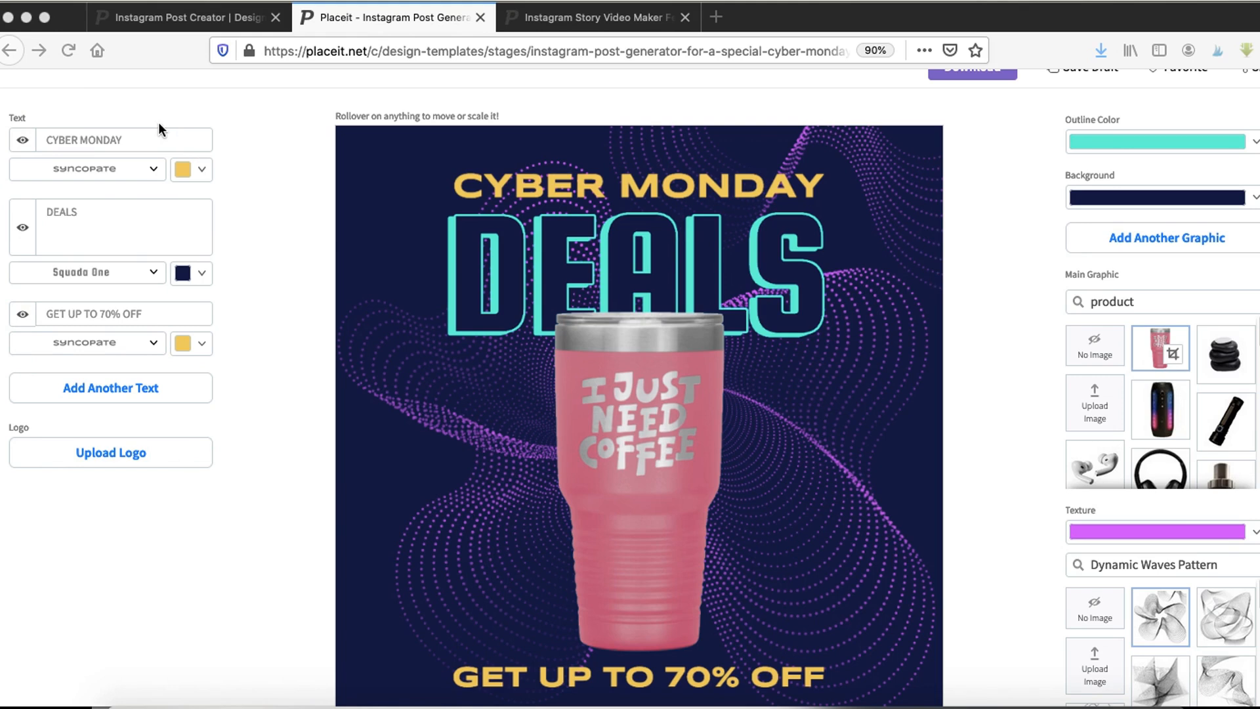
{"action": "left_click", "coordinate": [81, 130]}
{"action": "left_click", "coordinate": [101, 139]}
{"action": "double_click", "coordinate": [106, 139]}
{"action": "triple_click", "coordinate": [107, 139]}
{"action": "type", "text": "B"}
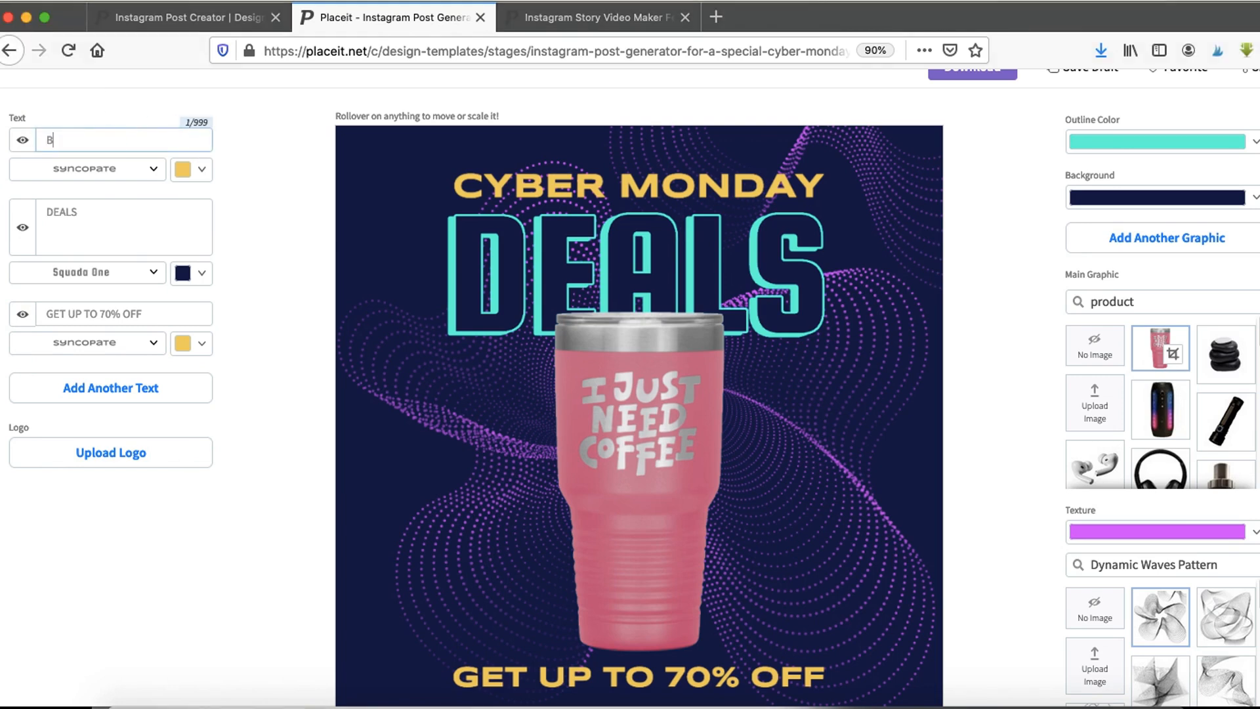
{"action": "type", "text": "LACK FRIDAY"}
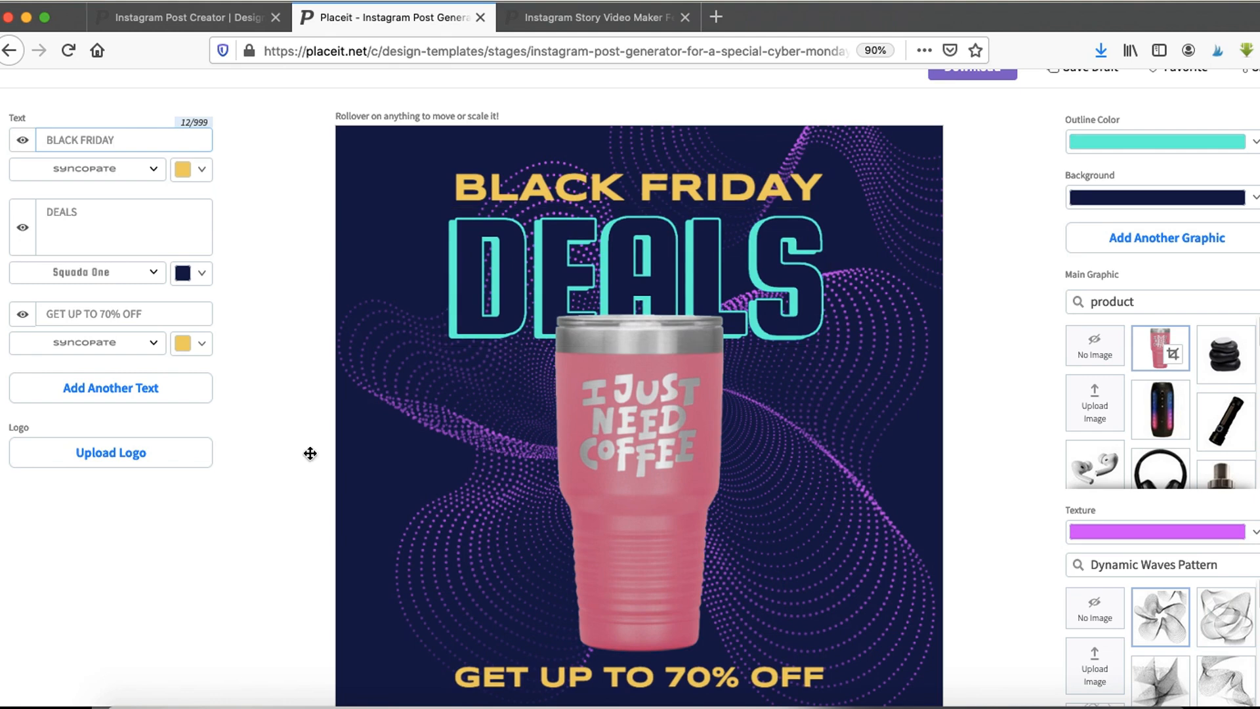
- Replace the "GET UP TO 70% OFF" text with "FREE SHIPPING"
{"action": "left_click", "coordinate": [111, 315]}
{"action": "triple_click", "coordinate": [112, 315]}
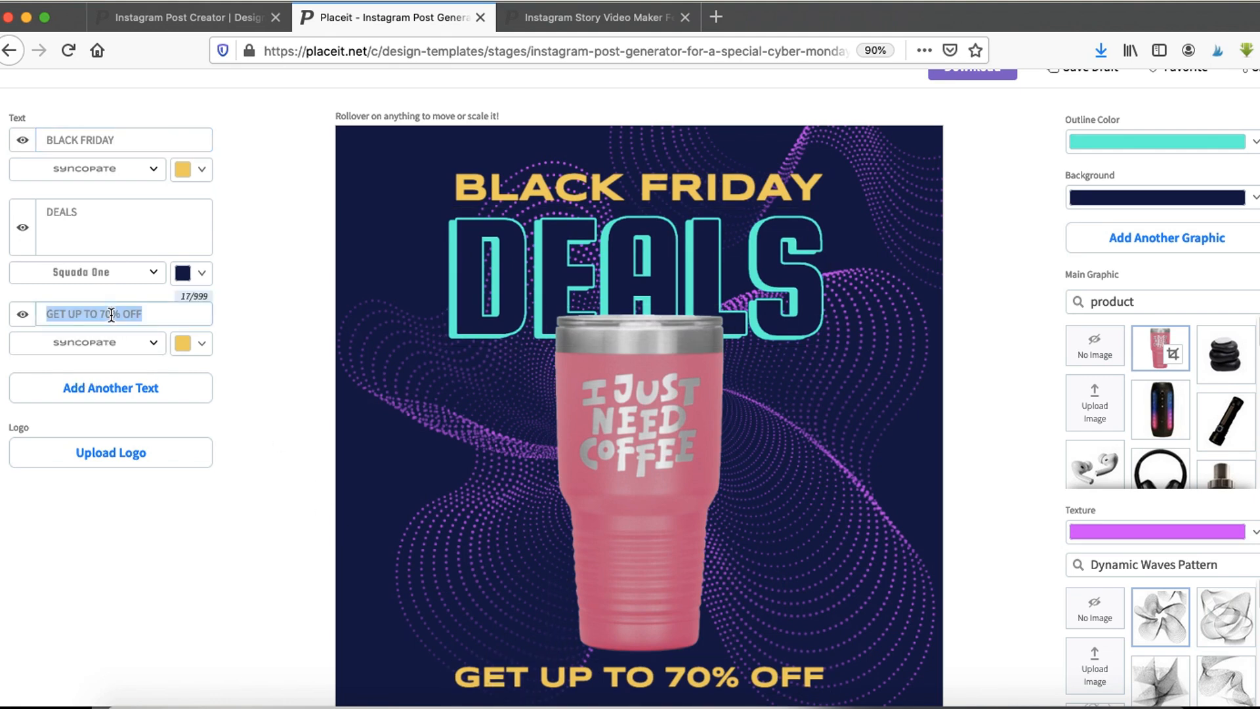
{"action": "type", "text": "FREE SHIPPING"}
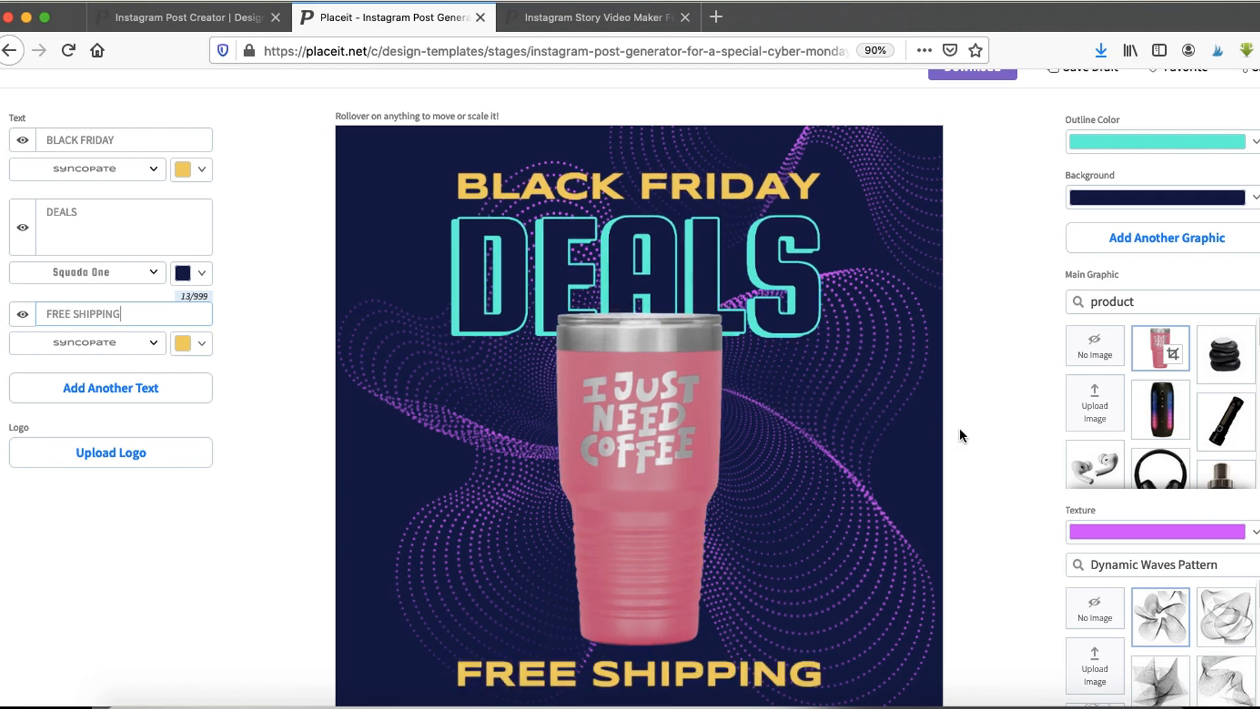
- Try two other wave pattern textures for the post background
{"action": "scroll", "coordinate": [959, 428], "scroll_direction": "down", "scroll_amount": 2}
{"action": "scroll", "coordinate": [1199, 501], "scroll_direction": "down", "scroll_amount": 1}
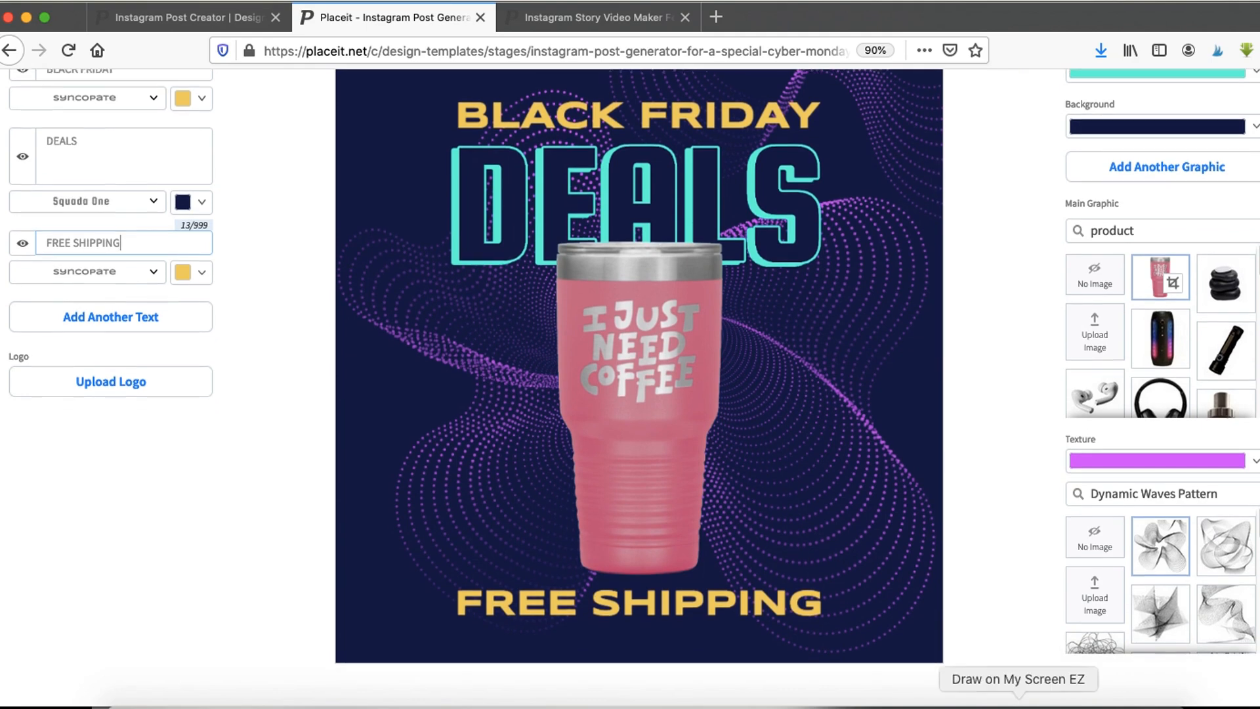
{"action": "left_click_drag", "start_coordinate": [1134, 458], "coordinate": [1175, 688]}
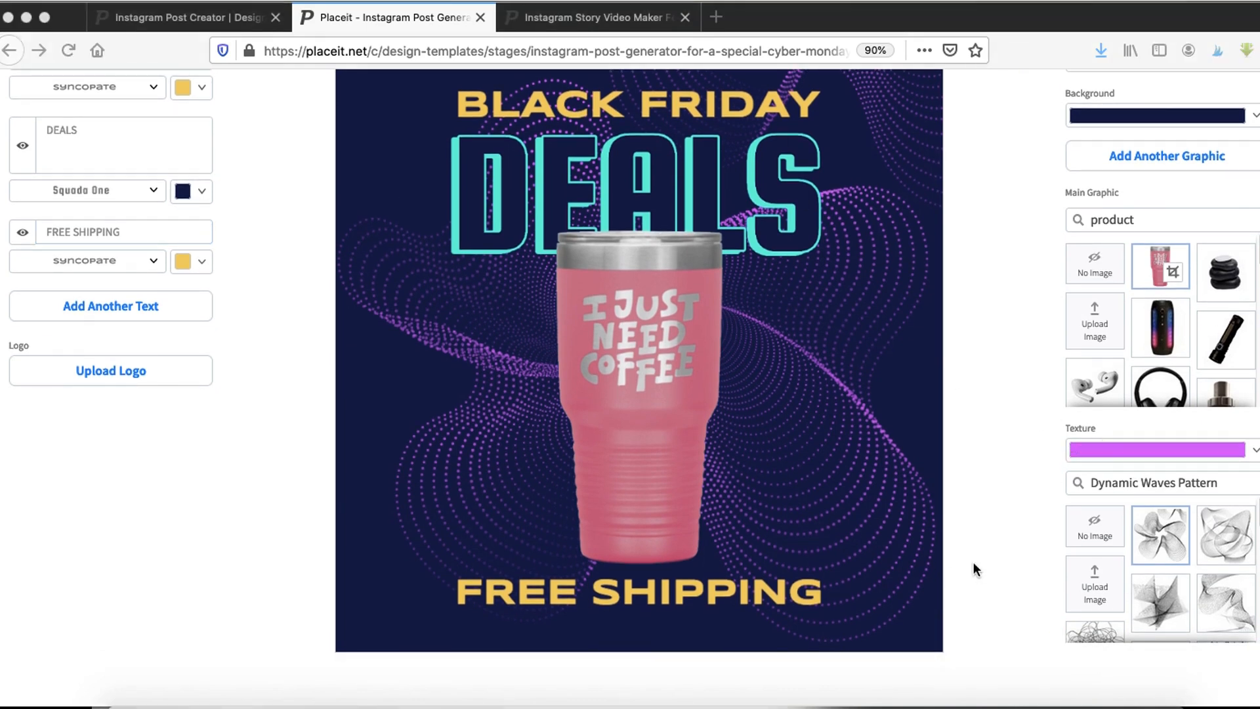
{"action": "scroll", "coordinate": [1066, 469], "scroll_direction": "down", "scroll_amount": 4}
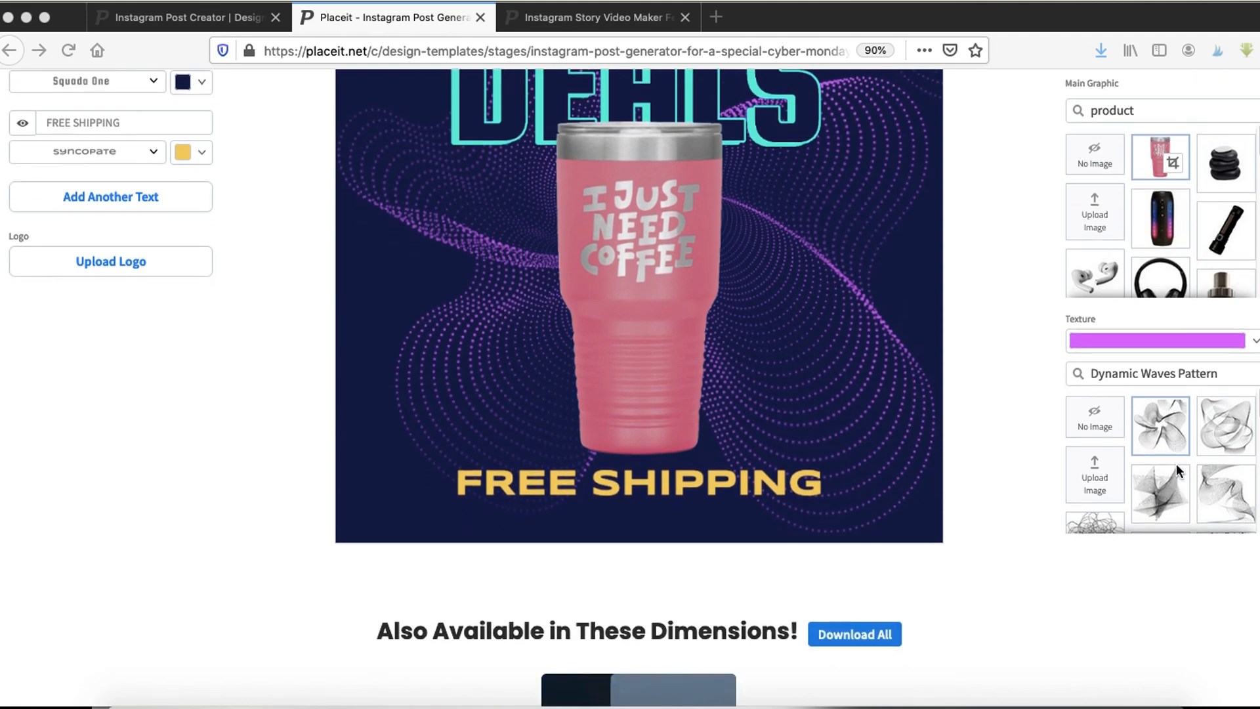
{"action": "left_click", "coordinate": [1161, 484]}
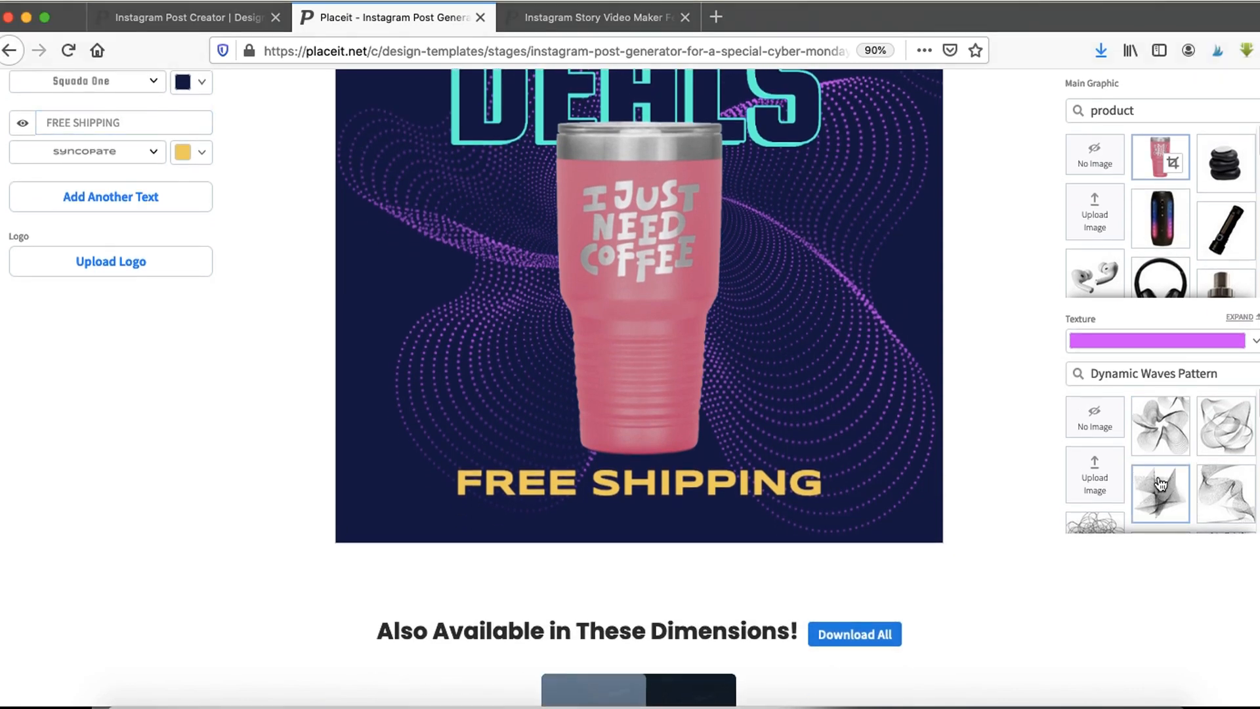
{"action": "scroll", "coordinate": [1044, 452], "scroll_direction": "up", "scroll_amount": 3}
{"action": "scroll", "coordinate": [1189, 546], "scroll_direction": "down", "scroll_amount": 3}
{"action": "scroll", "coordinate": [1189, 546], "scroll_direction": "down", "scroll_amount": 1}
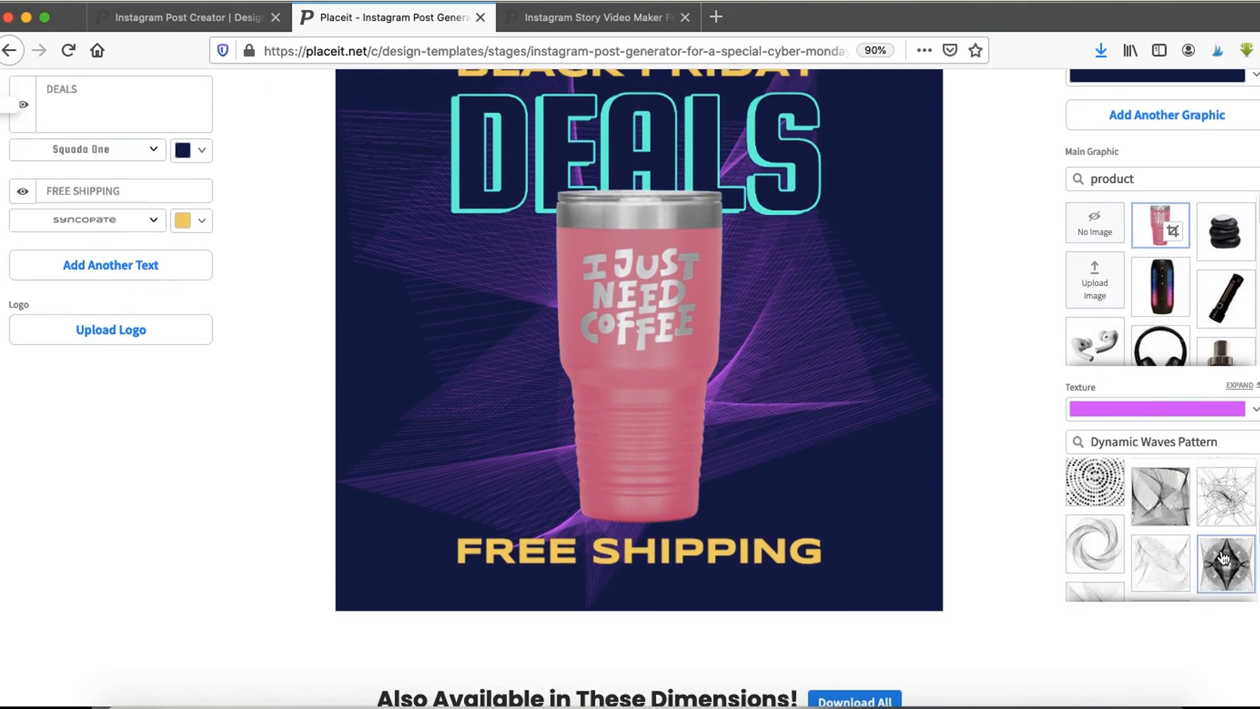
{"action": "left_click", "coordinate": [1224, 558]}
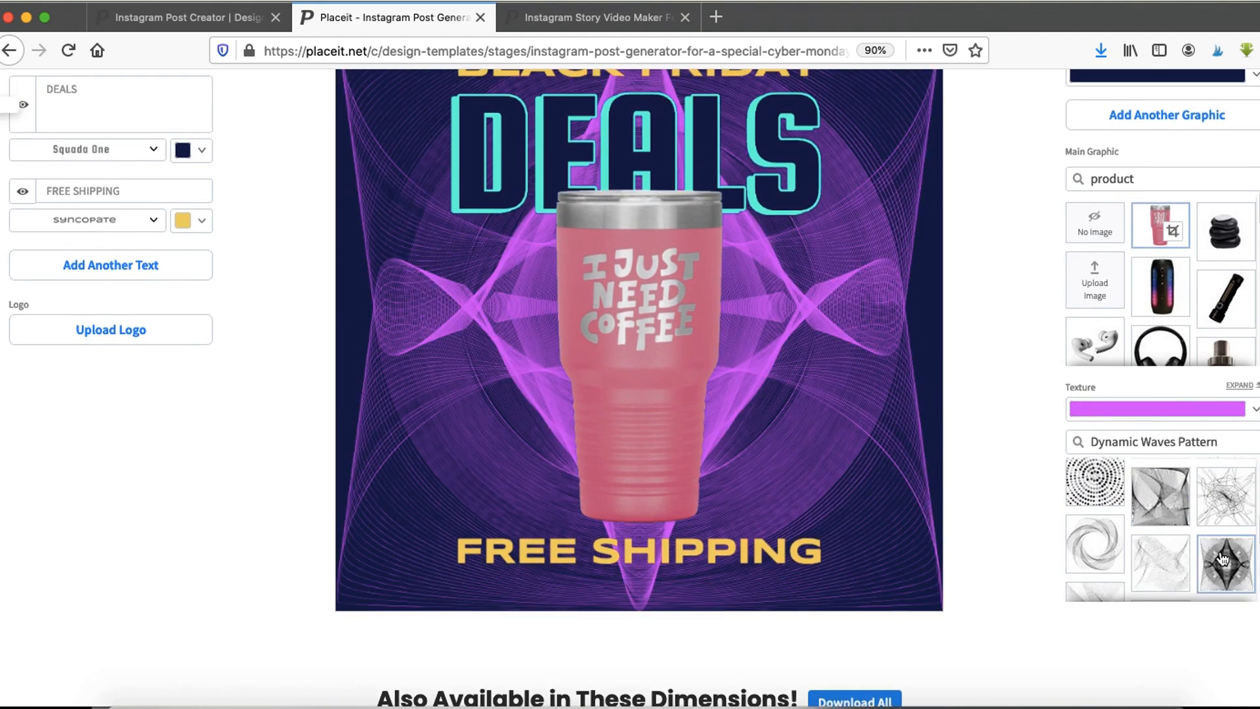
- Apply the circular dotted pattern texture to the post background
{"action": "scroll", "coordinate": [1165, 546], "scroll_direction": "down", "scroll_amount": 2}
{"action": "scroll", "coordinate": [1168, 555], "scroll_direction": "down", "scroll_amount": 5}
{"action": "scroll", "coordinate": [1172, 558], "scroll_direction": "up", "scroll_amount": 10}
{"action": "scroll", "coordinate": [1170, 558], "scroll_direction": "down", "scroll_amount": 3}
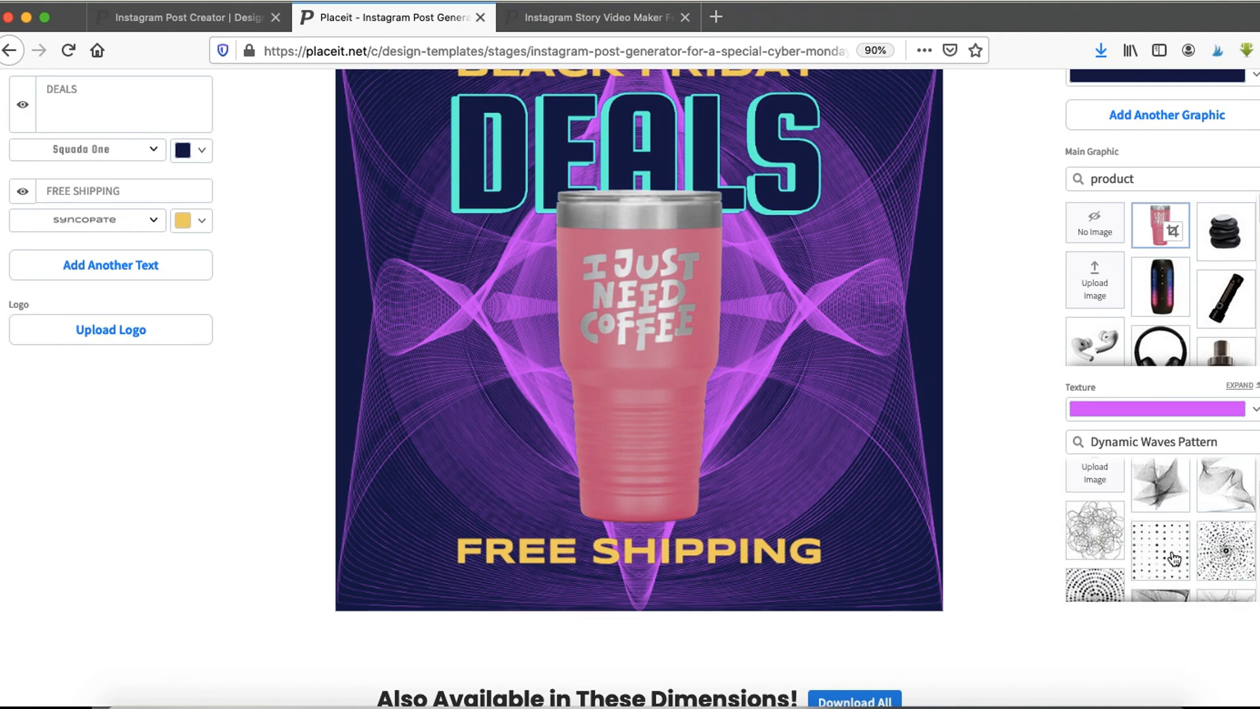
{"action": "left_click", "coordinate": [1116, 591]}
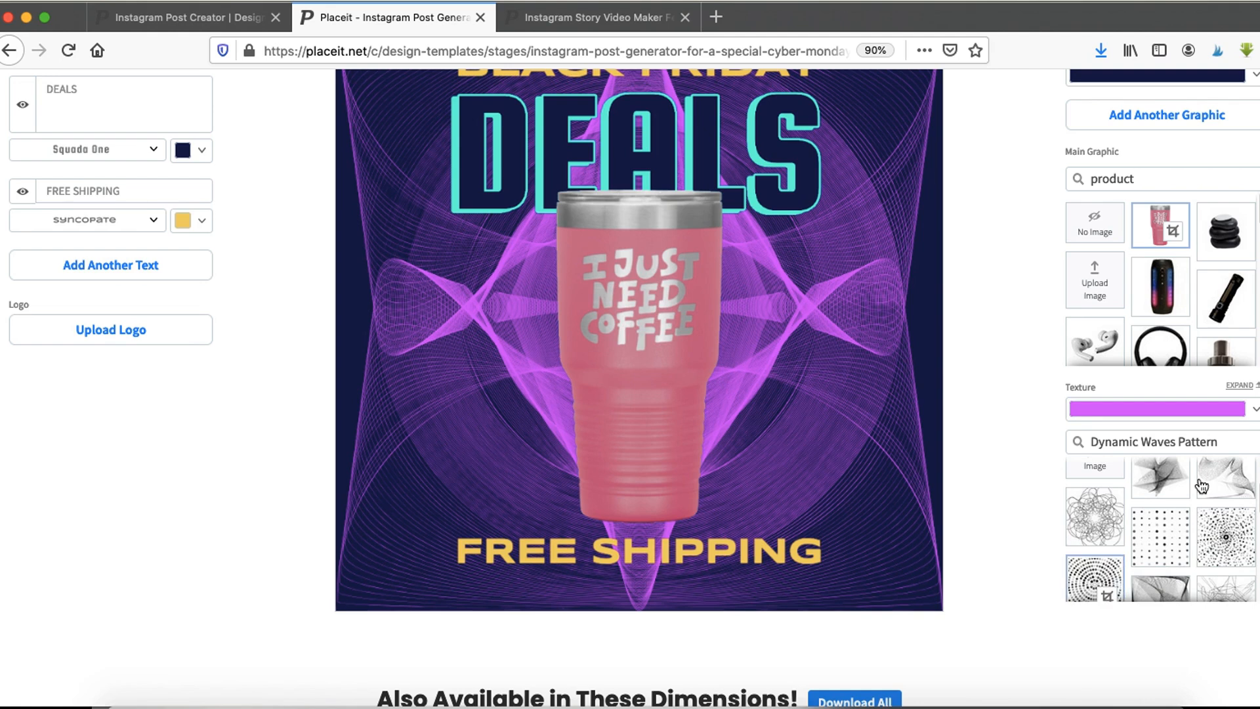
{"action": "scroll", "coordinate": [855, 511], "scroll_direction": "up", "scroll_amount": 2}
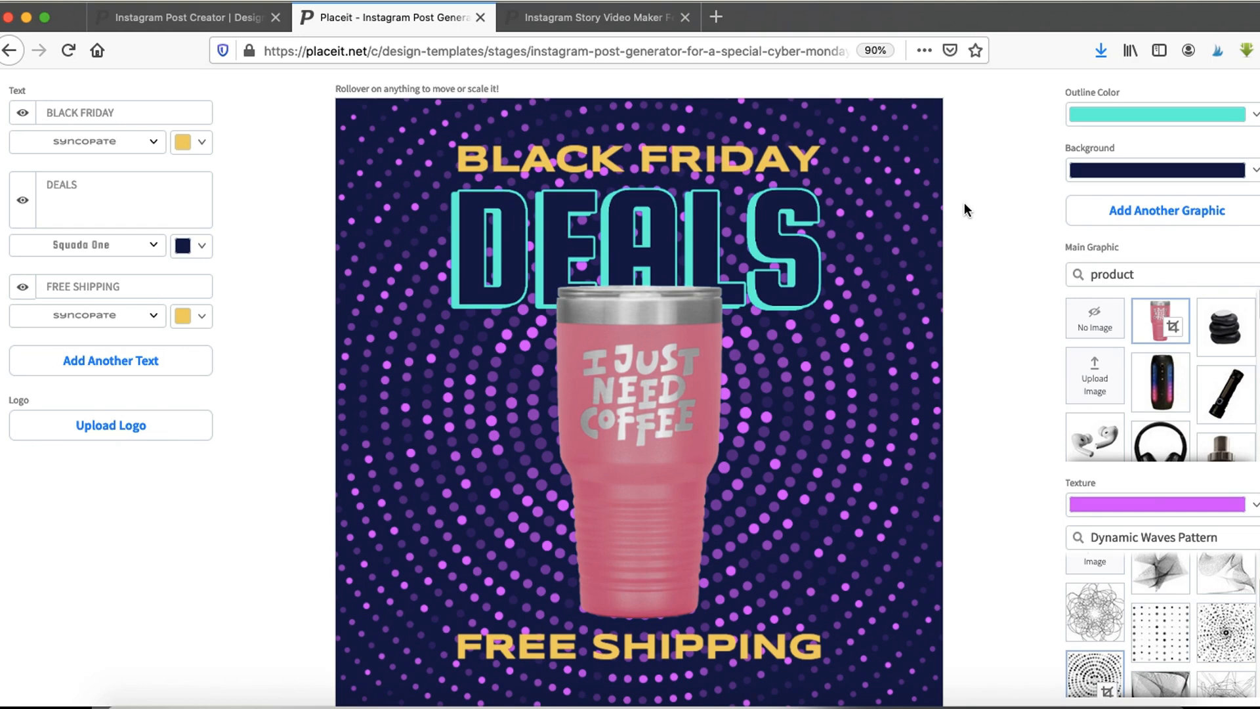
{"action": "scroll", "coordinate": [953, 261], "scroll_direction": "up", "scroll_amount": 2}
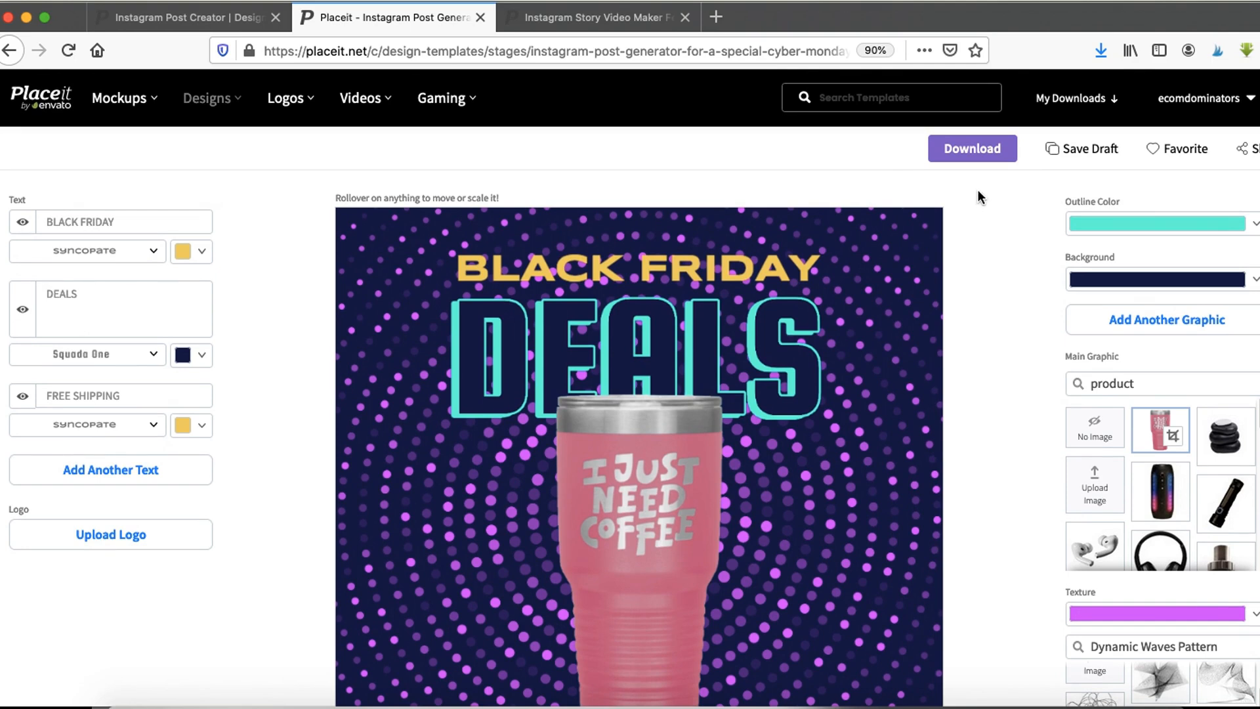
- Start a new campaign in Ads Manager with the Conversions objective
{"action": "left_click_drag", "start_coordinate": [984, 92], "coordinate": [1056, 253]}
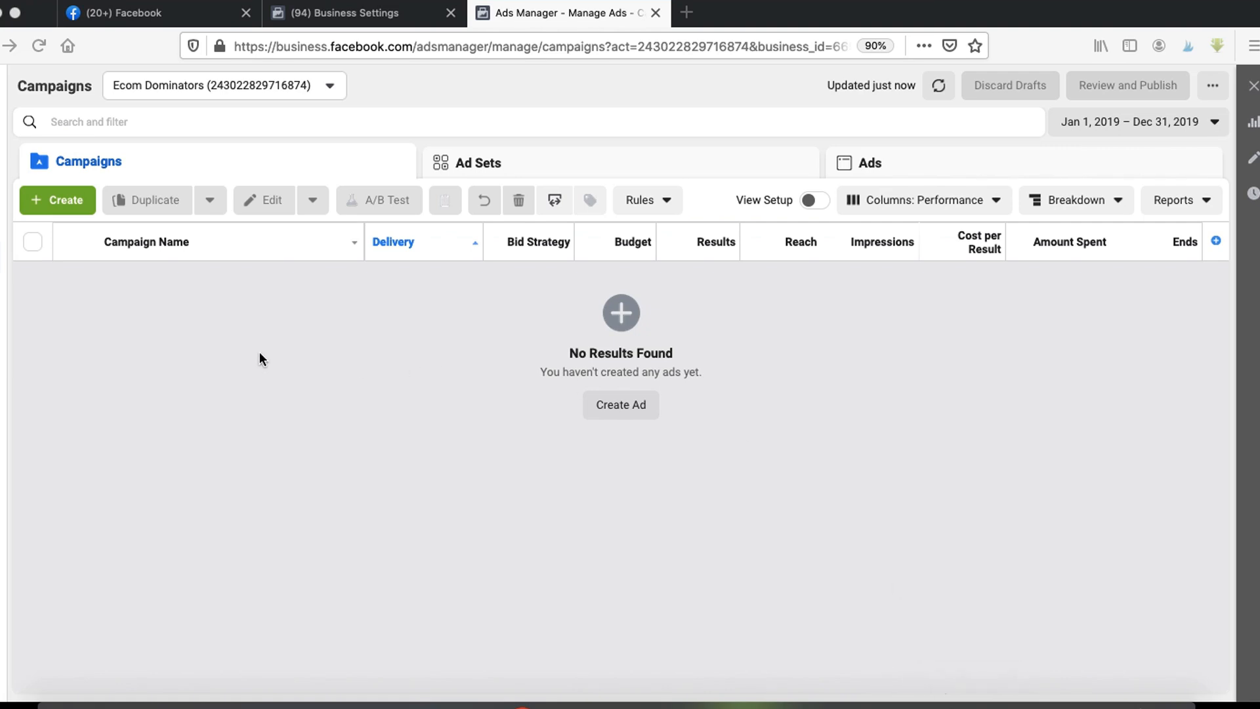
{"action": "mouse_move", "coordinate": [23, 261]}
{"action": "left_mouse_down"}
{"action": "mouse_move", "coordinate": [135, 209]}
{"action": "mouse_move", "coordinate": [27, 177]}
{"action": "left_mouse_up"}
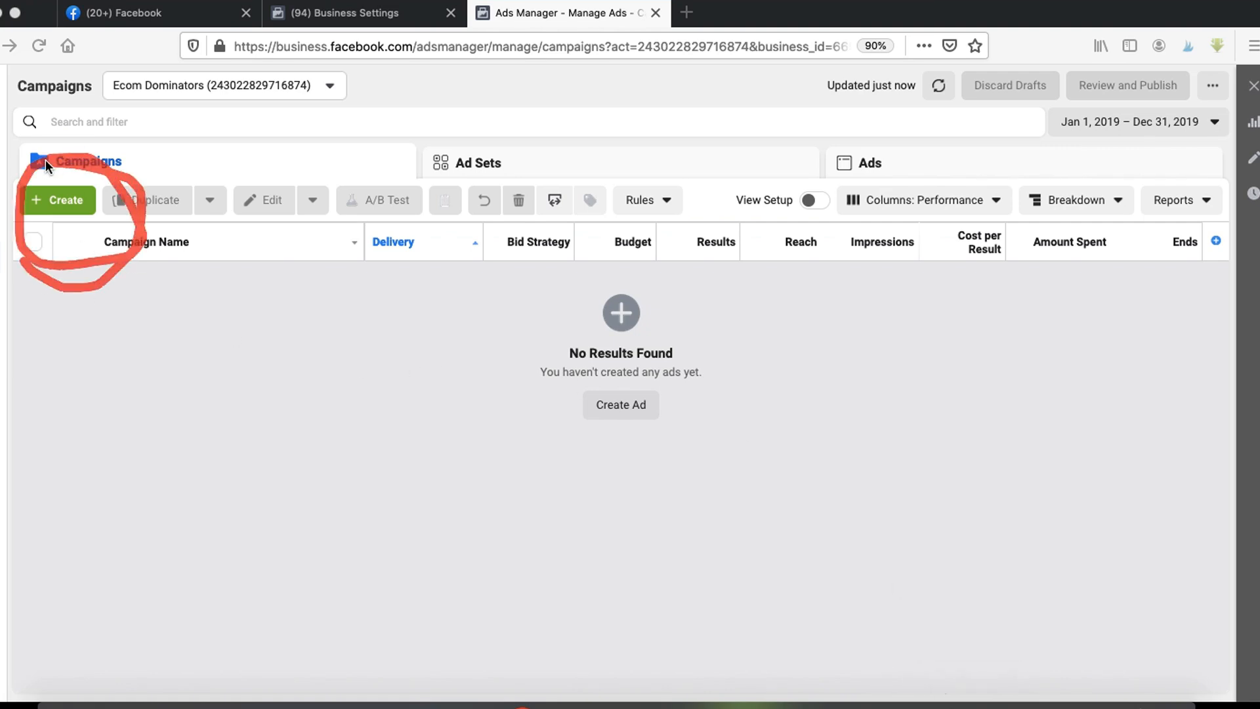
{"action": "left_click", "coordinate": [57, 197]}
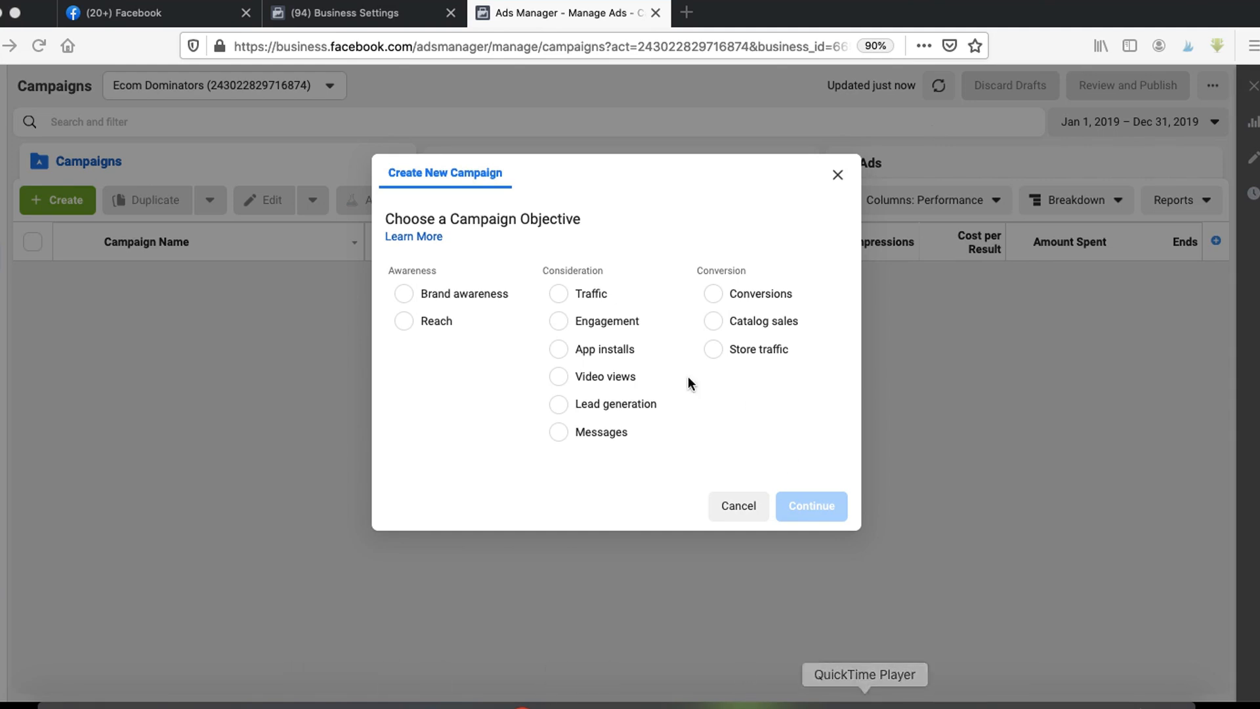
{"action": "left_click_drag", "start_coordinate": [392, 286], "coordinate": [464, 289]}
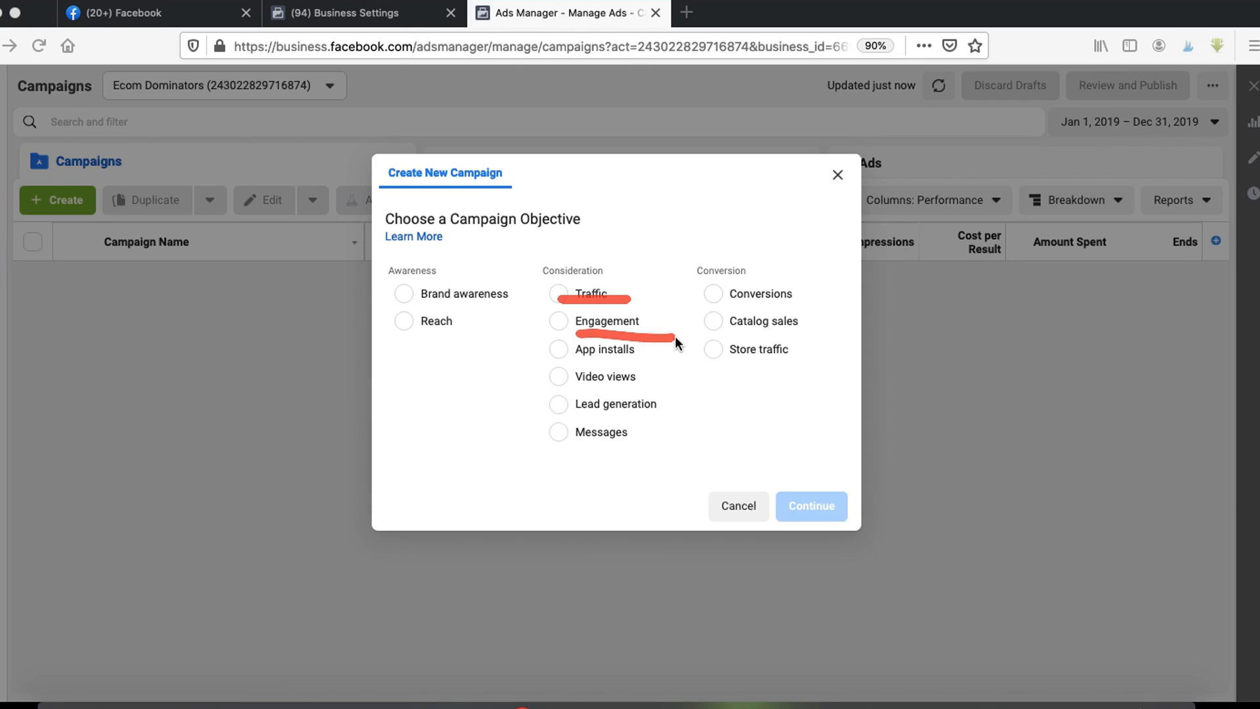
{"action": "mouse_move", "coordinate": [581, 391]}
{"action": "left_mouse_down"}
{"action": "mouse_move", "coordinate": [640, 387]}
{"action": "mouse_move", "coordinate": [628, 408]}
{"action": "left_mouse_up"}
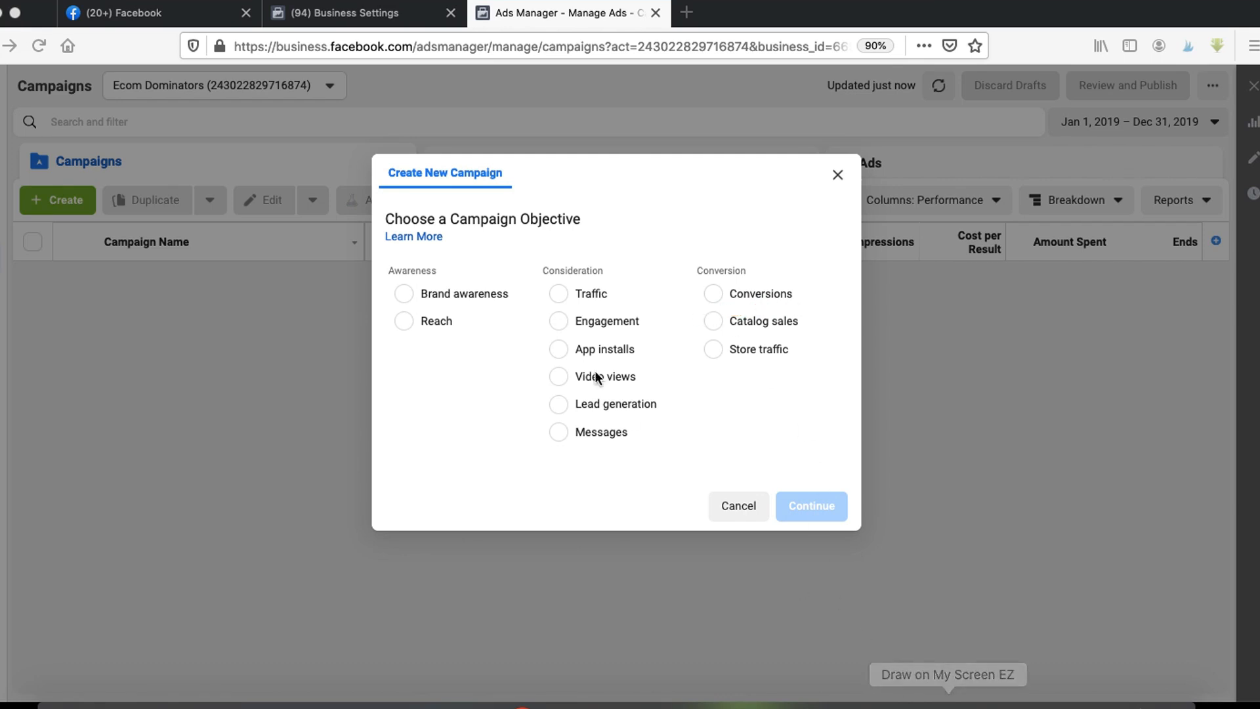
{"action": "left_click_drag", "start_coordinate": [562, 307], "coordinate": [605, 306]}
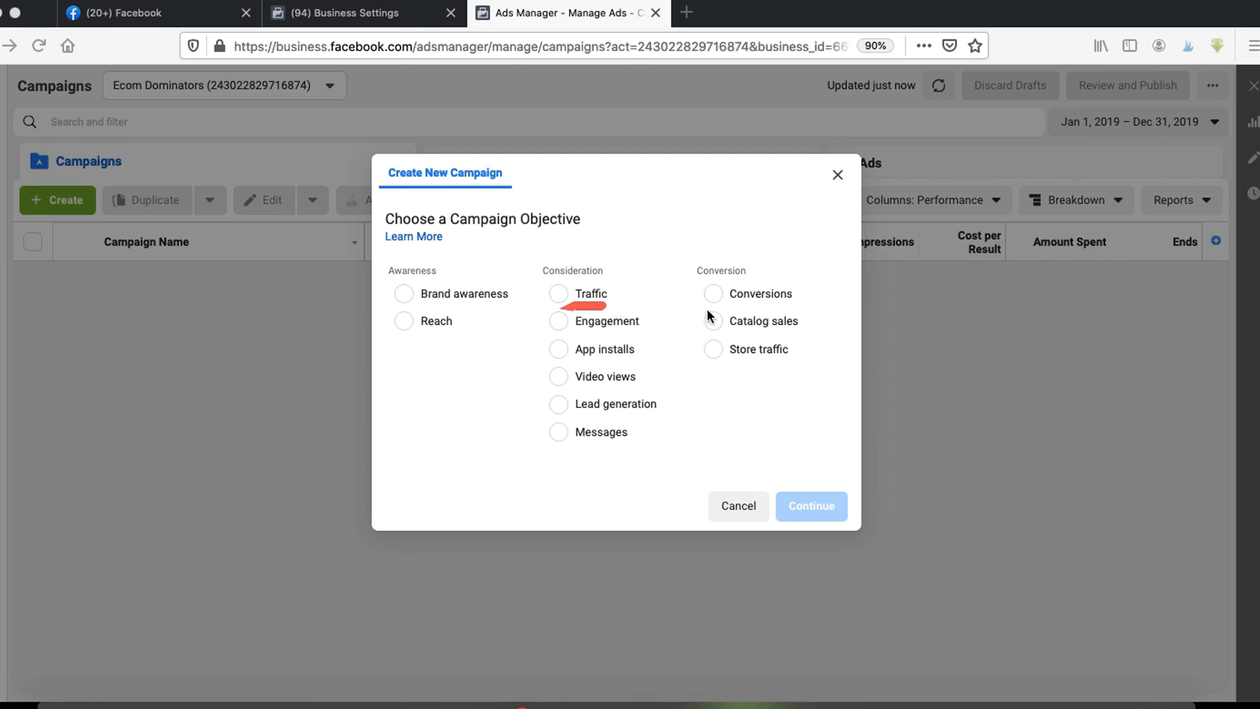
{"action": "left_click_drag", "start_coordinate": [704, 309], "coordinate": [798, 309]}
{"action": "left_click", "coordinate": [726, 295]}
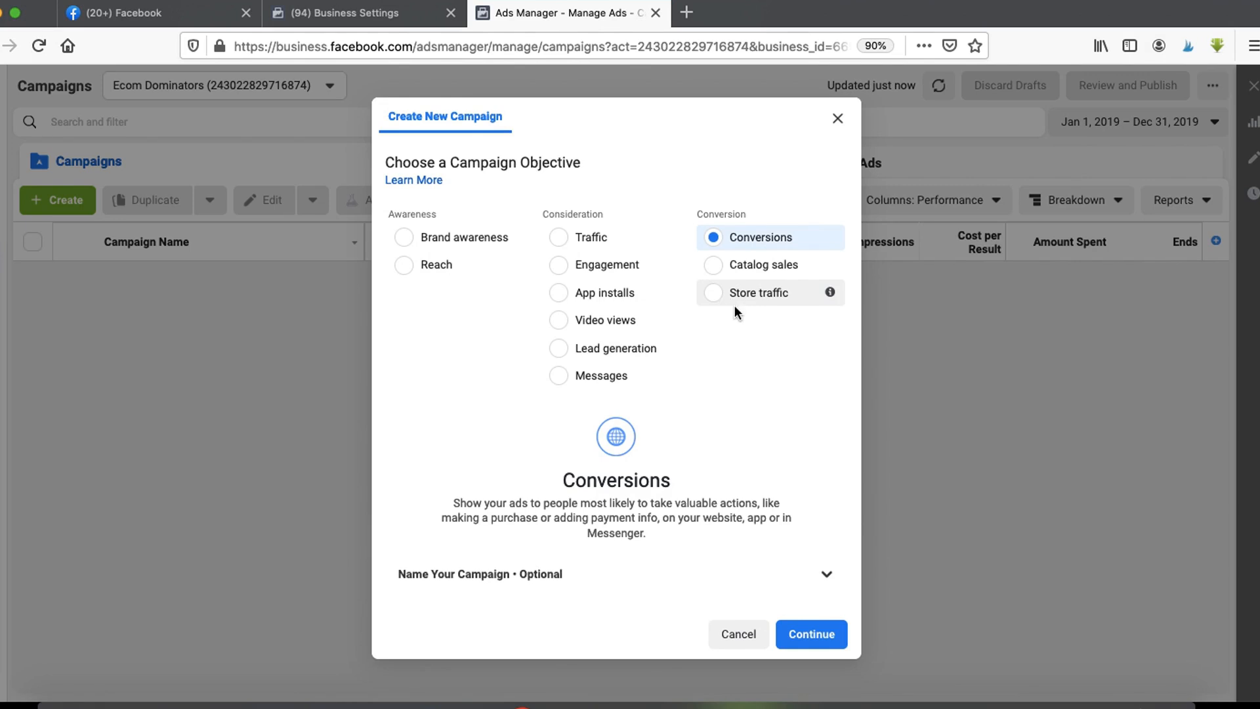
- Name the campaign "Instagram ad demo - owl tshirt" and continue to the ad set
{"action": "left_click", "coordinate": [650, 579]}
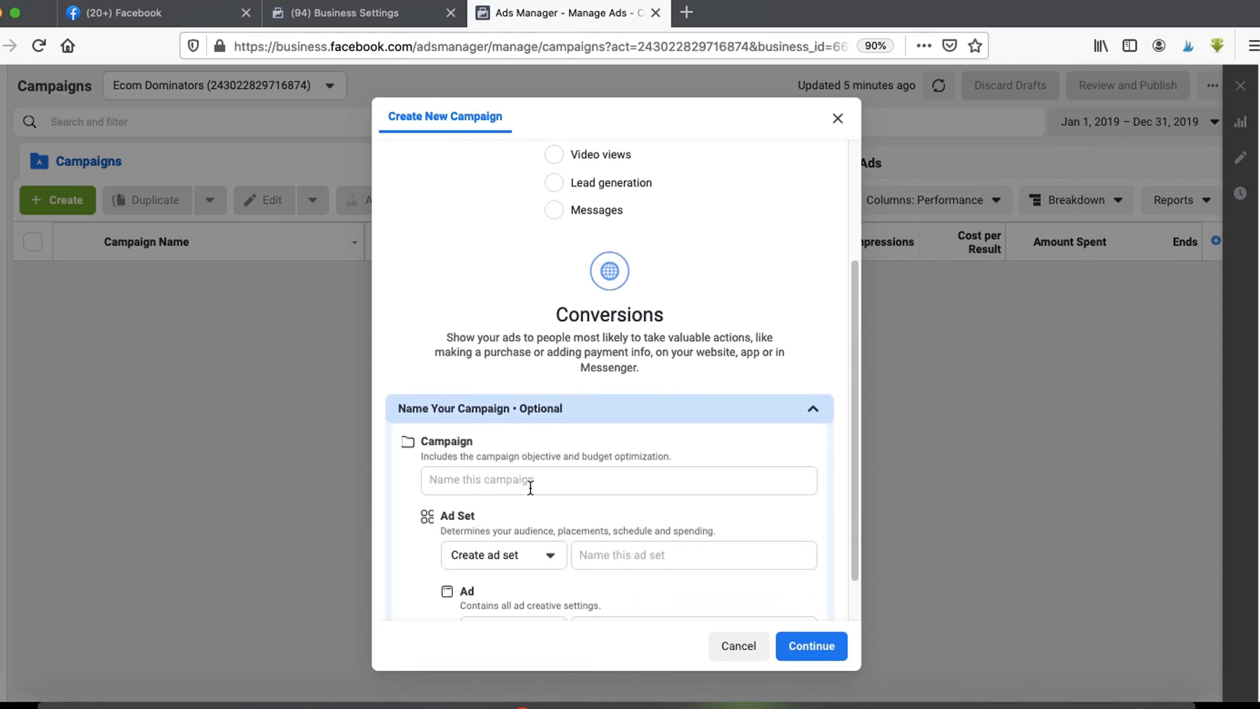
{"action": "left_click", "coordinate": [507, 480]}
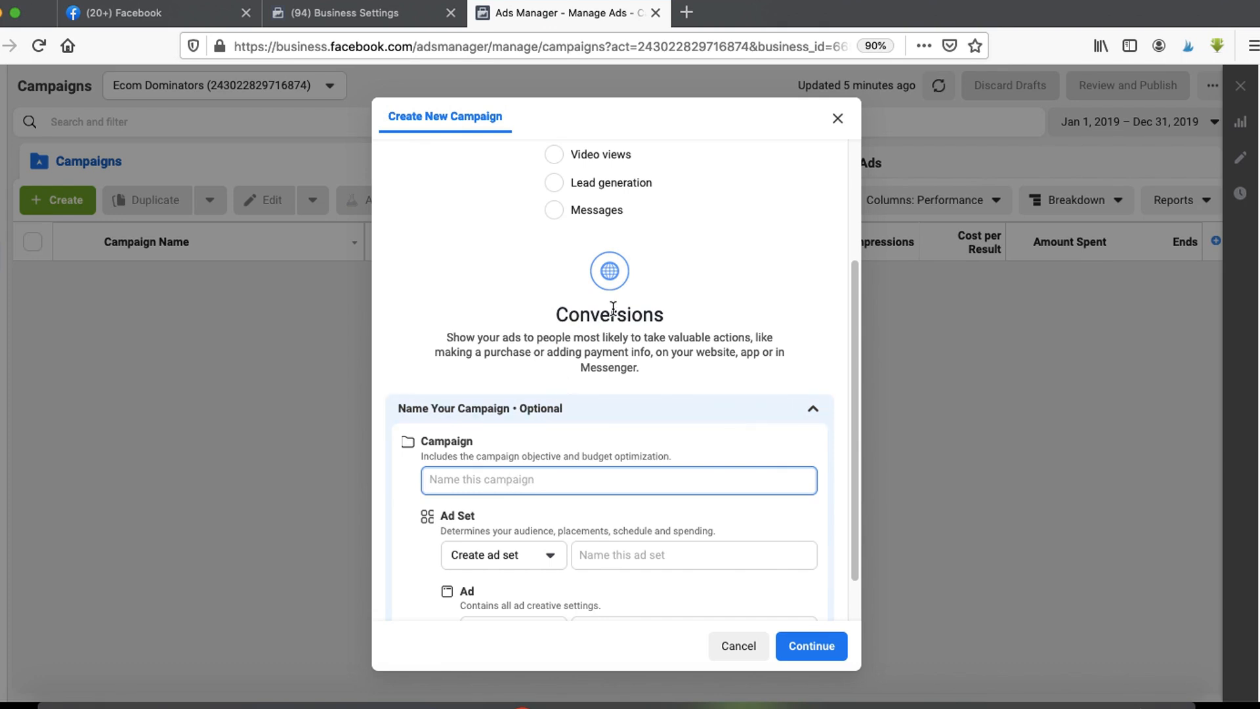
{"action": "type", "text": "Instagram ads"}
{"action": "key", "text": "BackSpace"}
{"action": "type", "text": "demo - owl tshirt"}
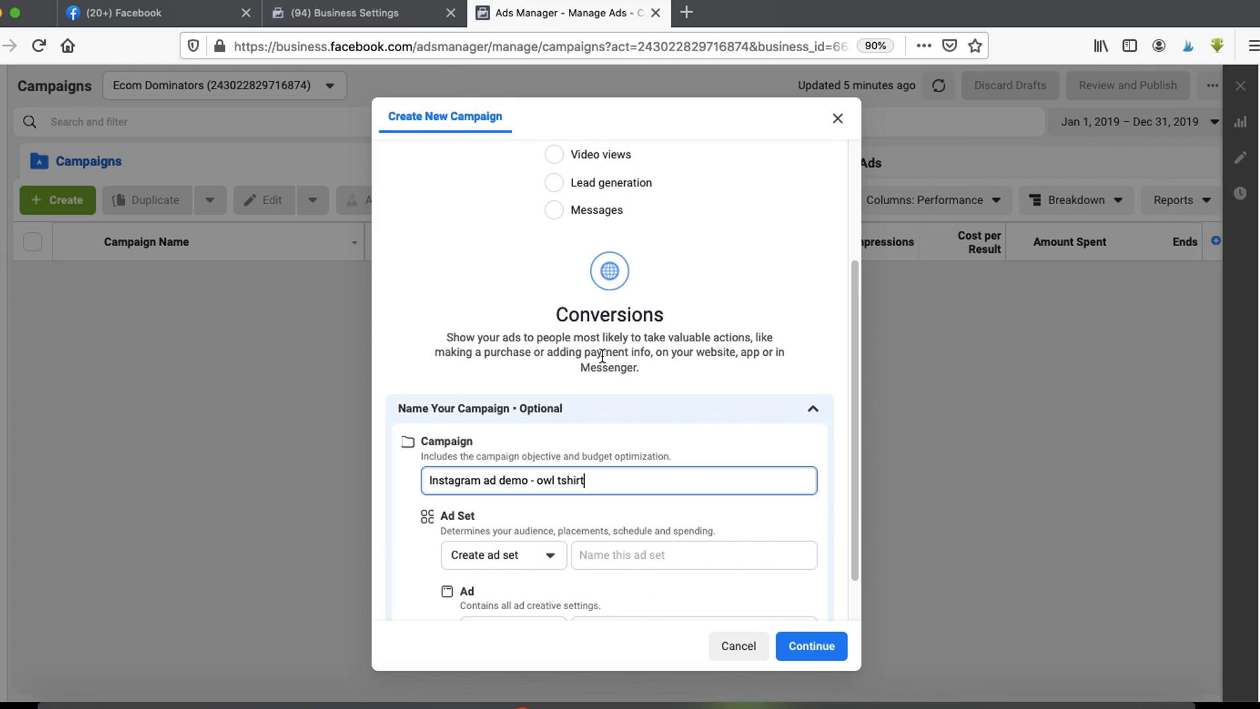
{"action": "scroll", "coordinate": [722, 591], "scroll_direction": "down", "scroll_amount": 1}
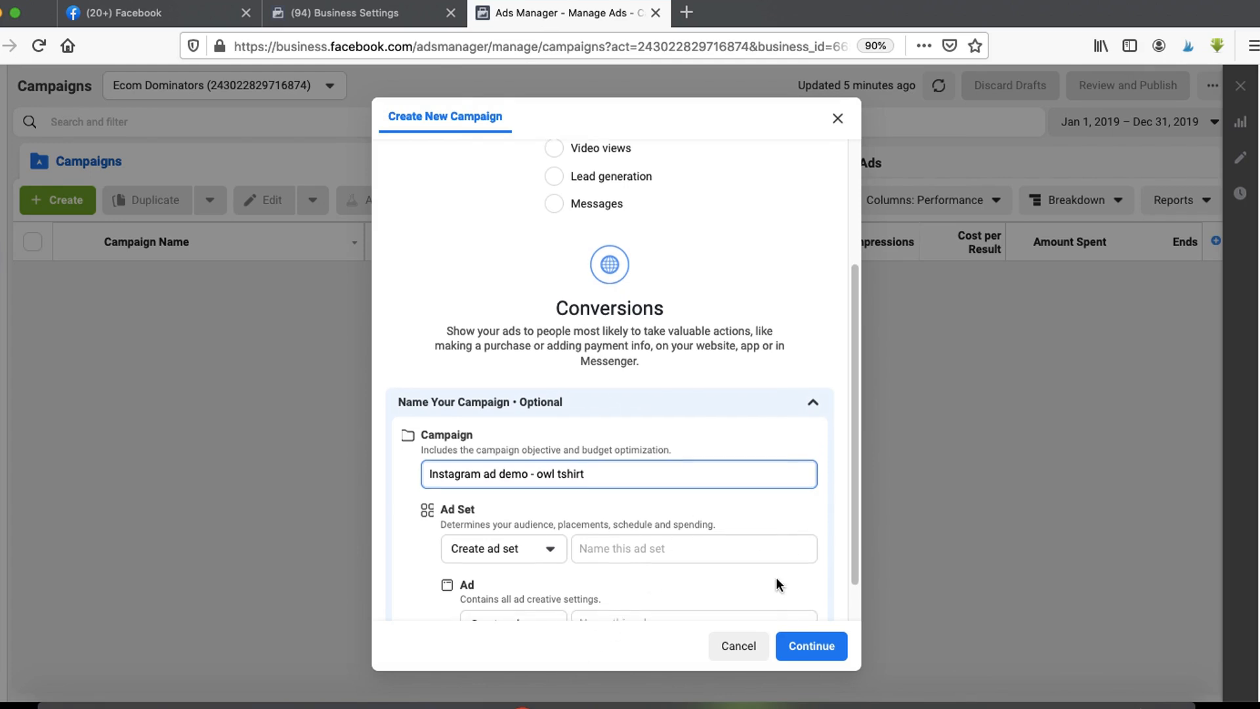
{"action": "scroll", "coordinate": [748, 584], "scroll_direction": "down", "scroll_amount": 3}
{"action": "left_click", "coordinate": [801, 635]}
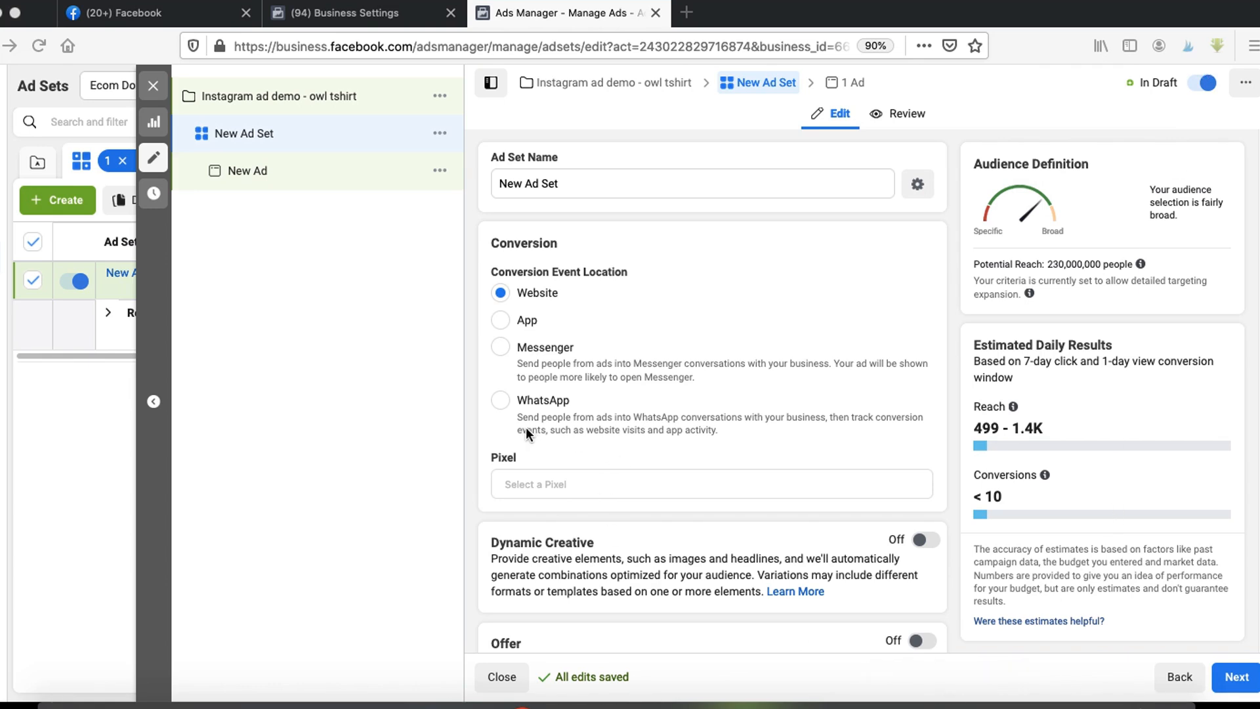
- Select Owl Pixel as the ad set's tracking pixel for website conversions
{"action": "left_click_drag", "start_coordinate": [526, 426], "coordinate": [479, 537]}
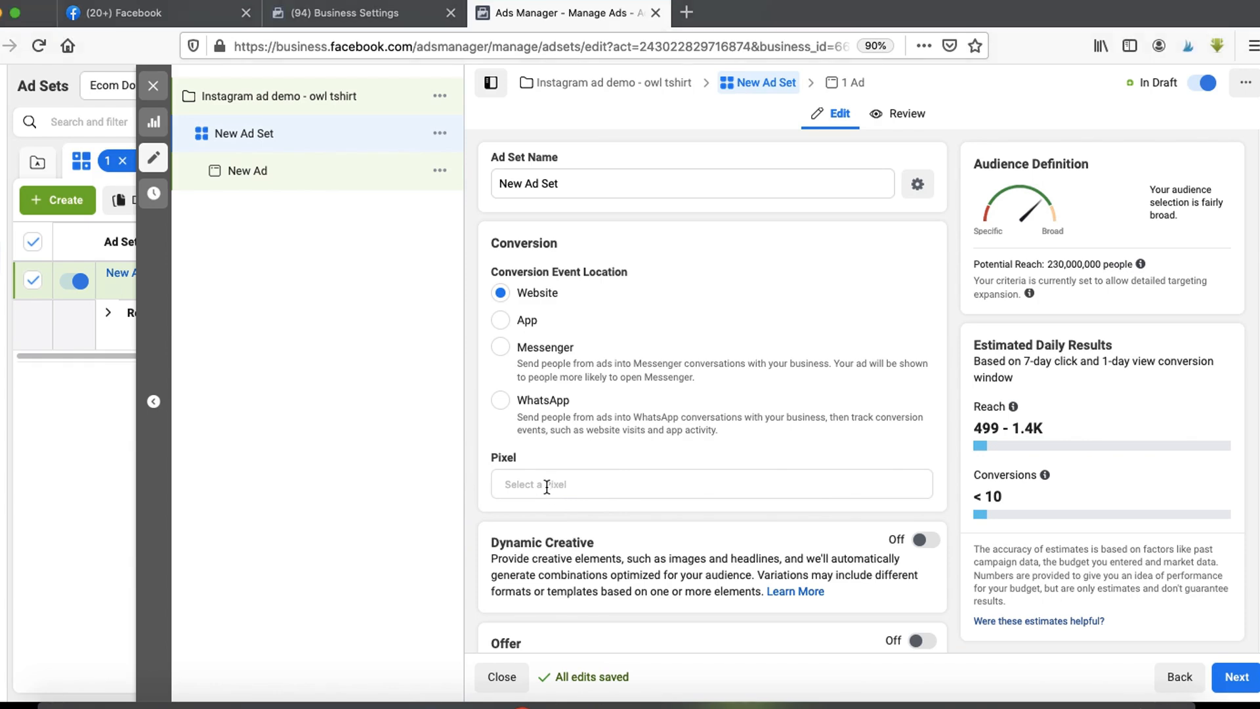
{"action": "left_click", "coordinate": [550, 486]}
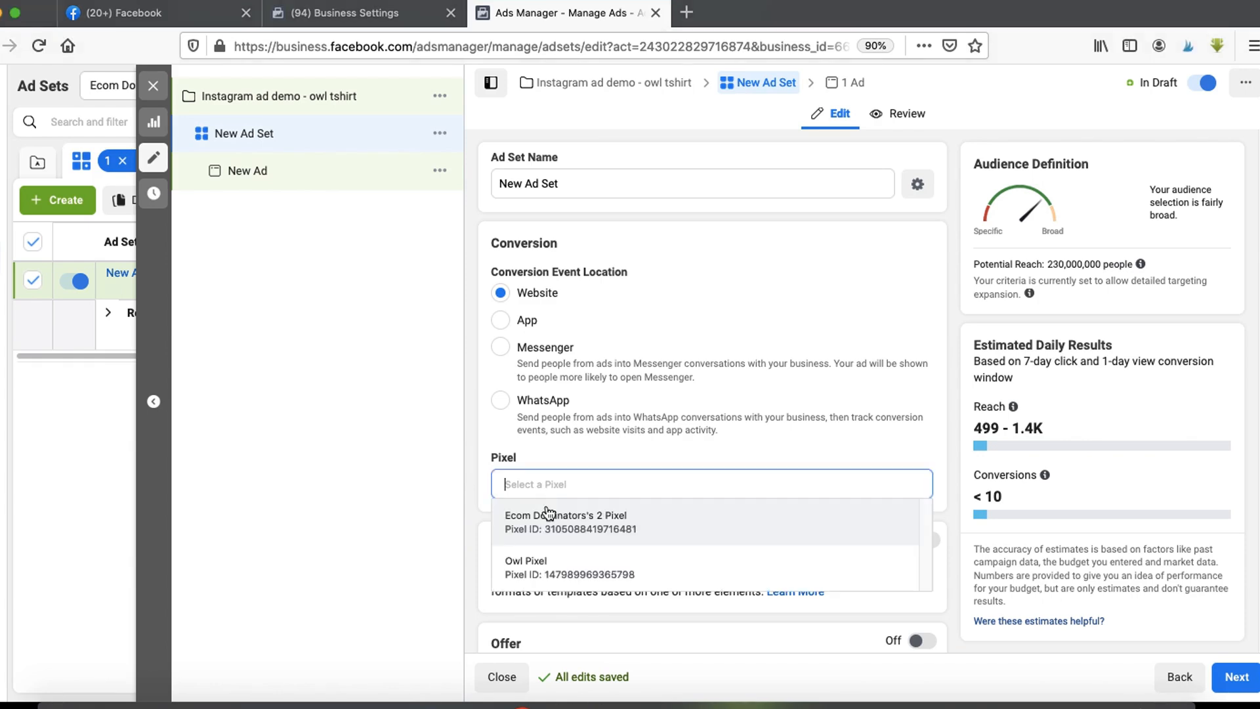
{"action": "left_click", "coordinate": [551, 568]}
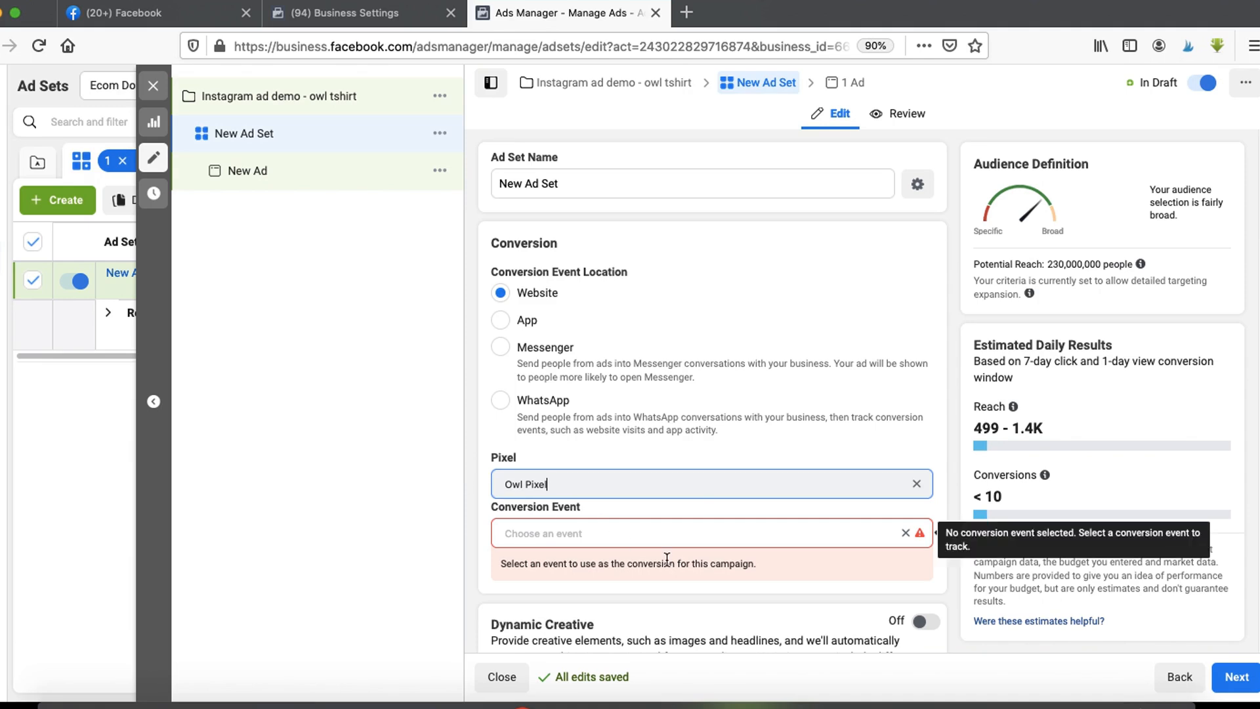
- Choose Purchase as the ad set's conversion event
{"action": "left_click_drag", "start_coordinate": [487, 525], "coordinate": [577, 525]}
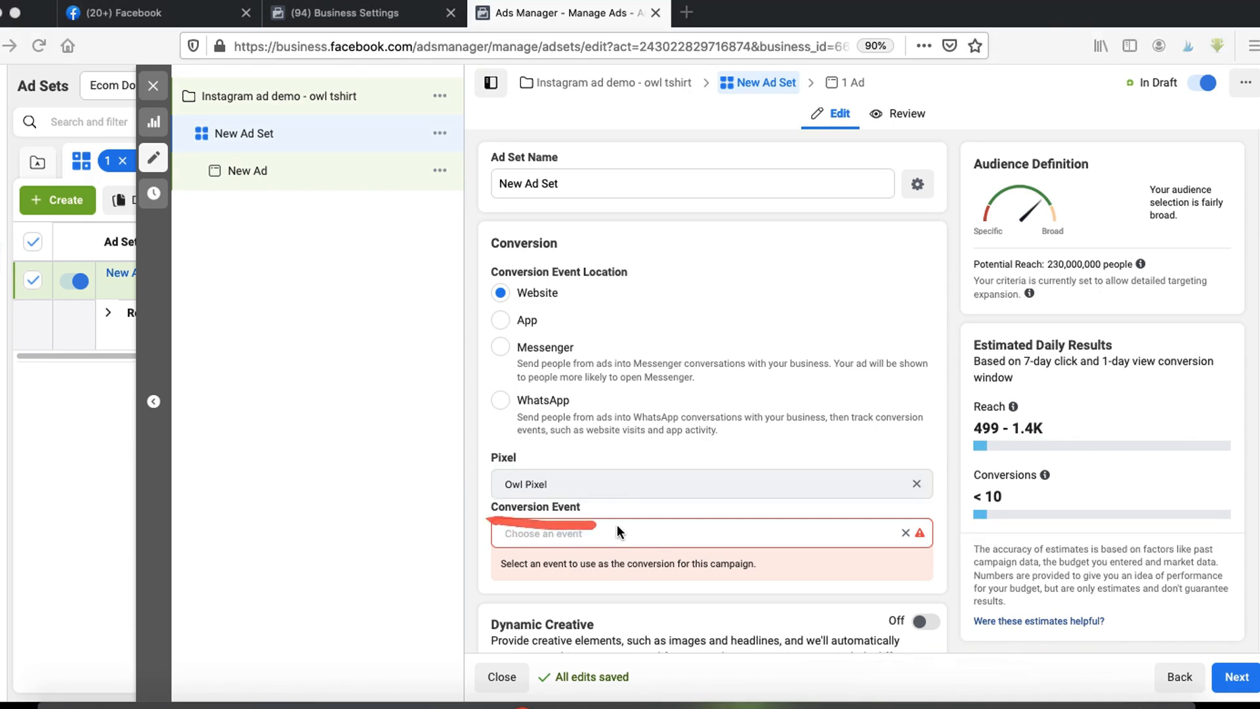
{"action": "key", "text": "Escape"}
{"action": "left_click", "coordinate": [546, 533]}
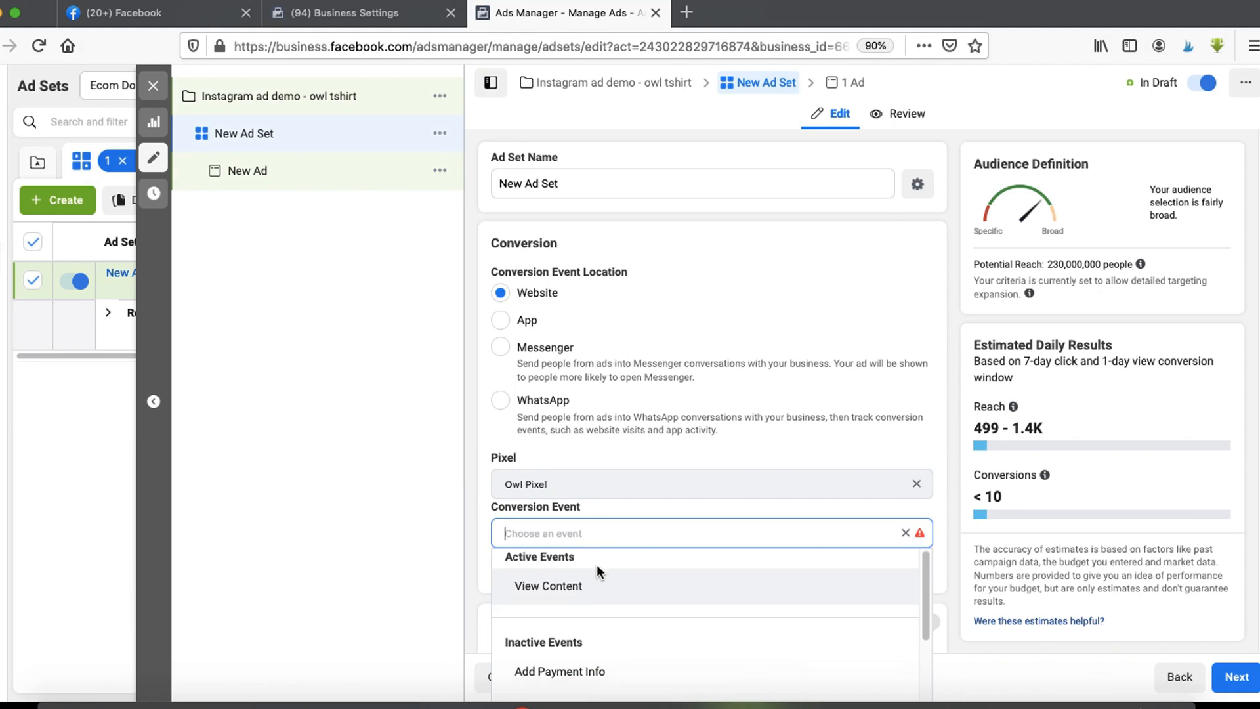
{"action": "mouse_move", "coordinate": [591, 596]}
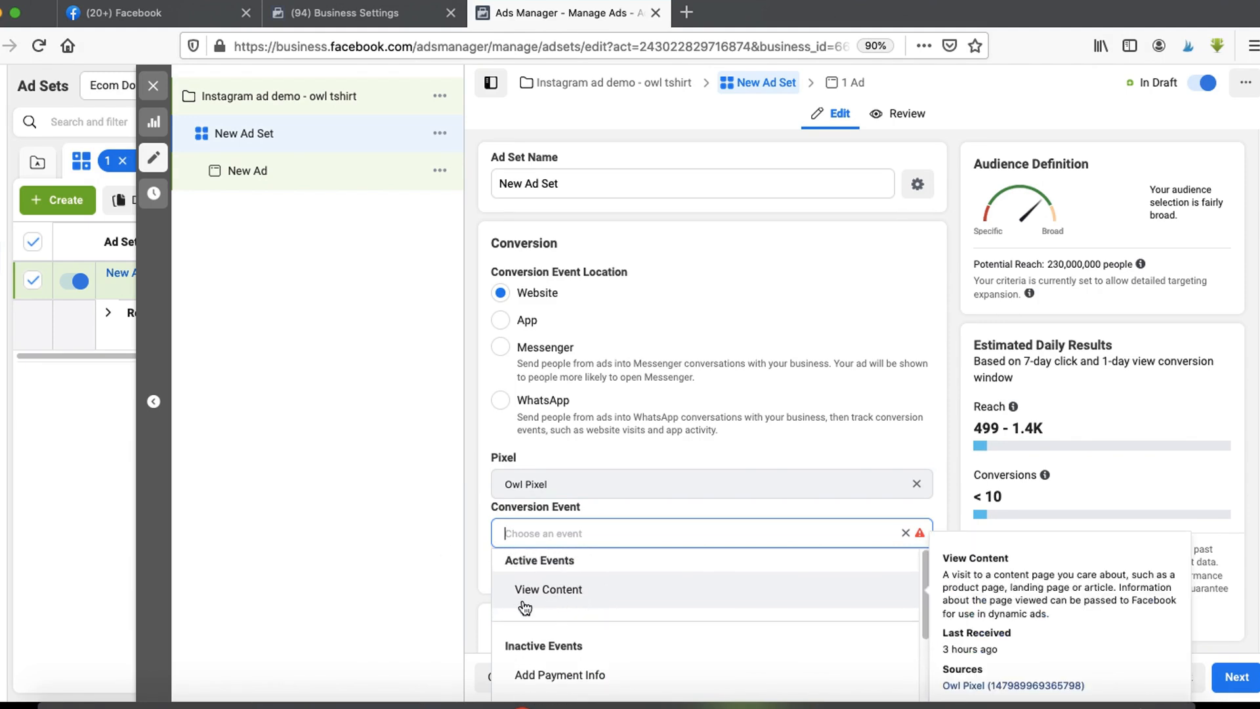
{"action": "scroll", "coordinate": [607, 597], "scroll_direction": "down", "scroll_amount": 3}
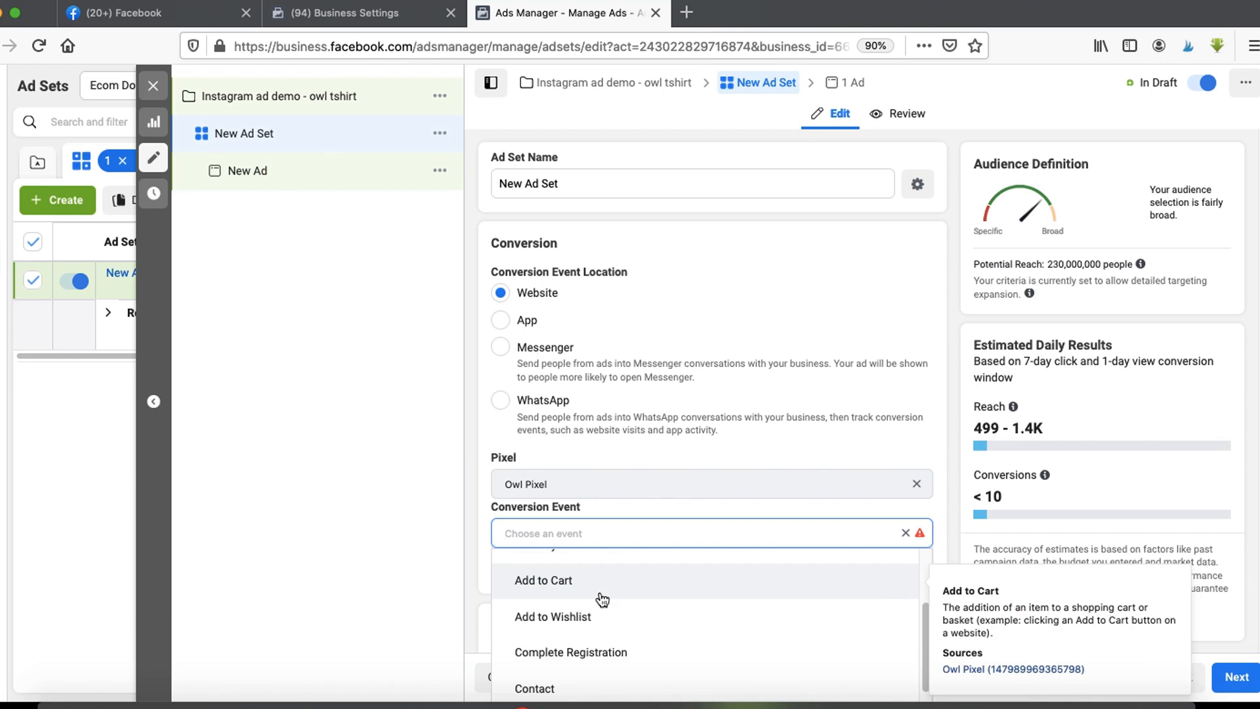
{"action": "scroll", "coordinate": [602, 600], "scroll_direction": "down", "scroll_amount": 3}
{"action": "scroll", "coordinate": [602, 656], "scroll_direction": "down", "scroll_amount": 5}
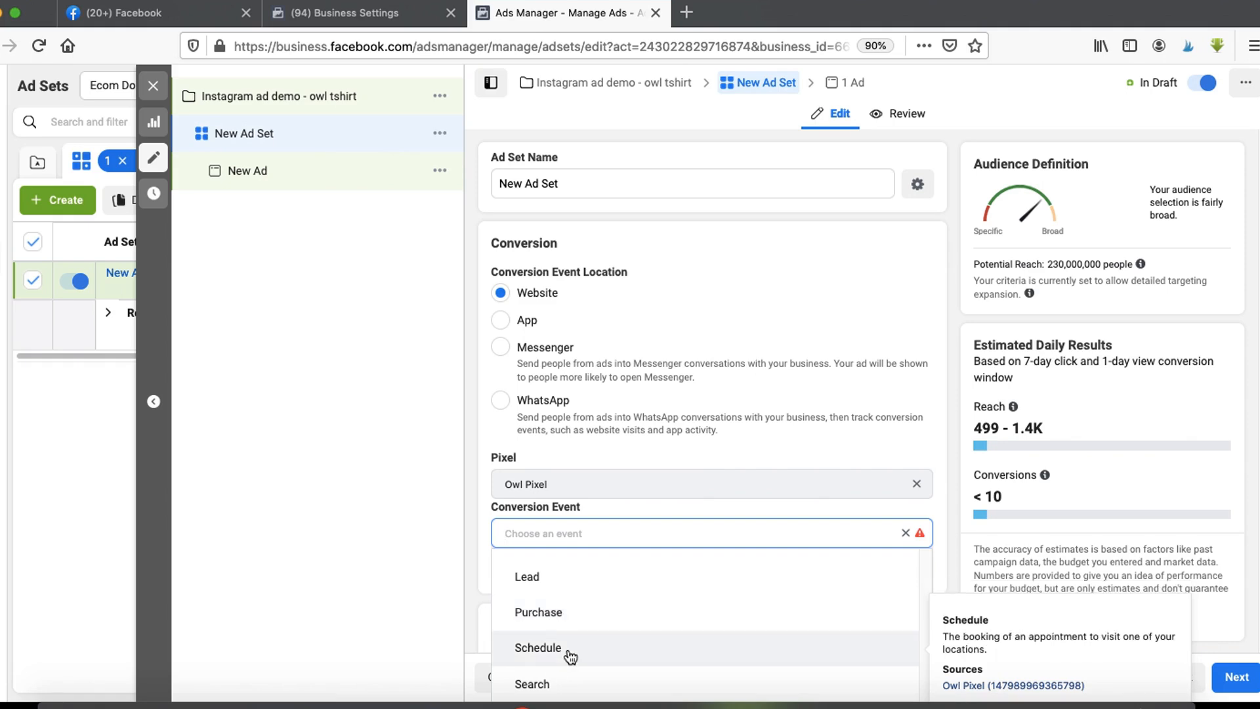
{"action": "left_click", "coordinate": [558, 618]}
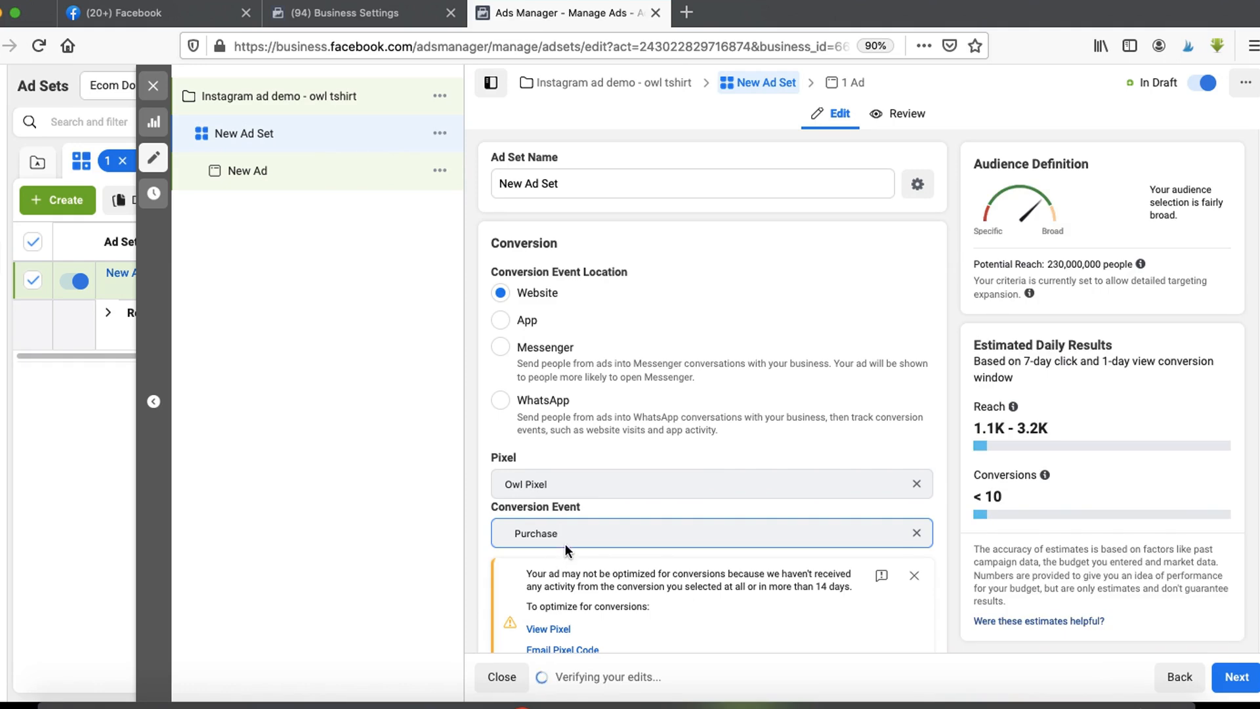
- Switch the budget to a lifetime budget of $100
{"action": "scroll", "coordinate": [566, 550], "scroll_direction": "down", "scroll_amount": 10}
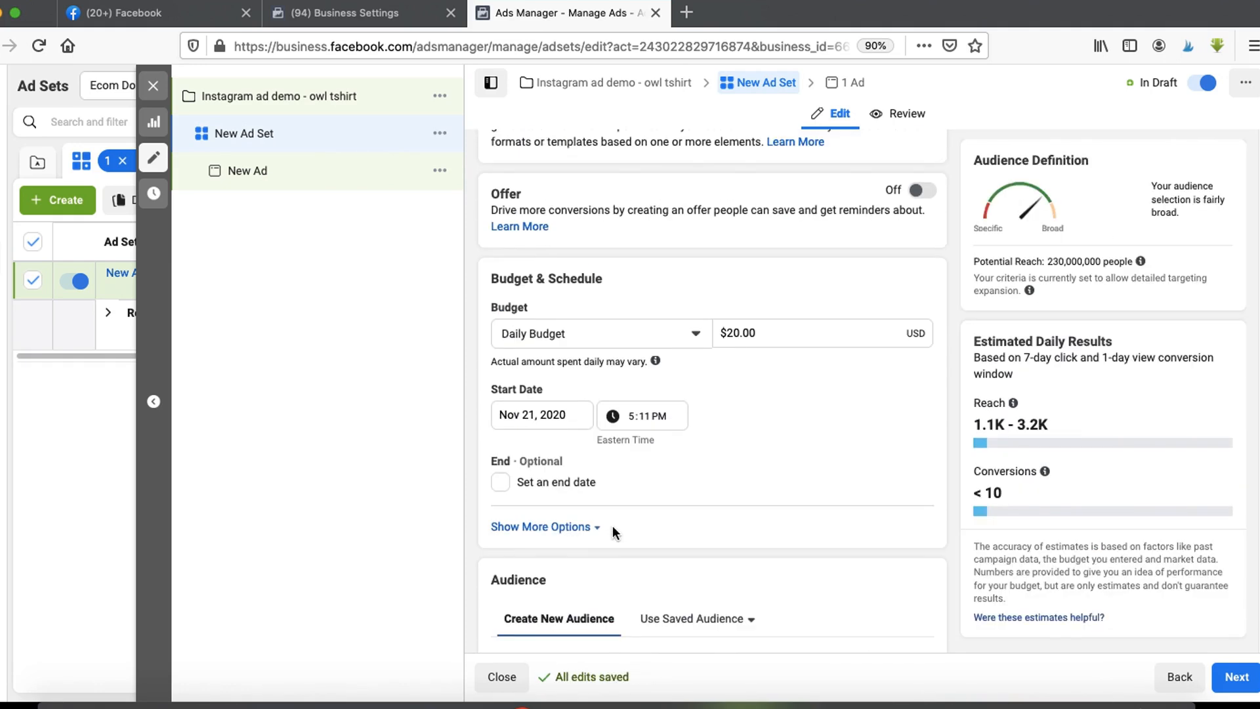
{"action": "scroll", "coordinate": [612, 525], "scroll_direction": "down", "scroll_amount": 2}
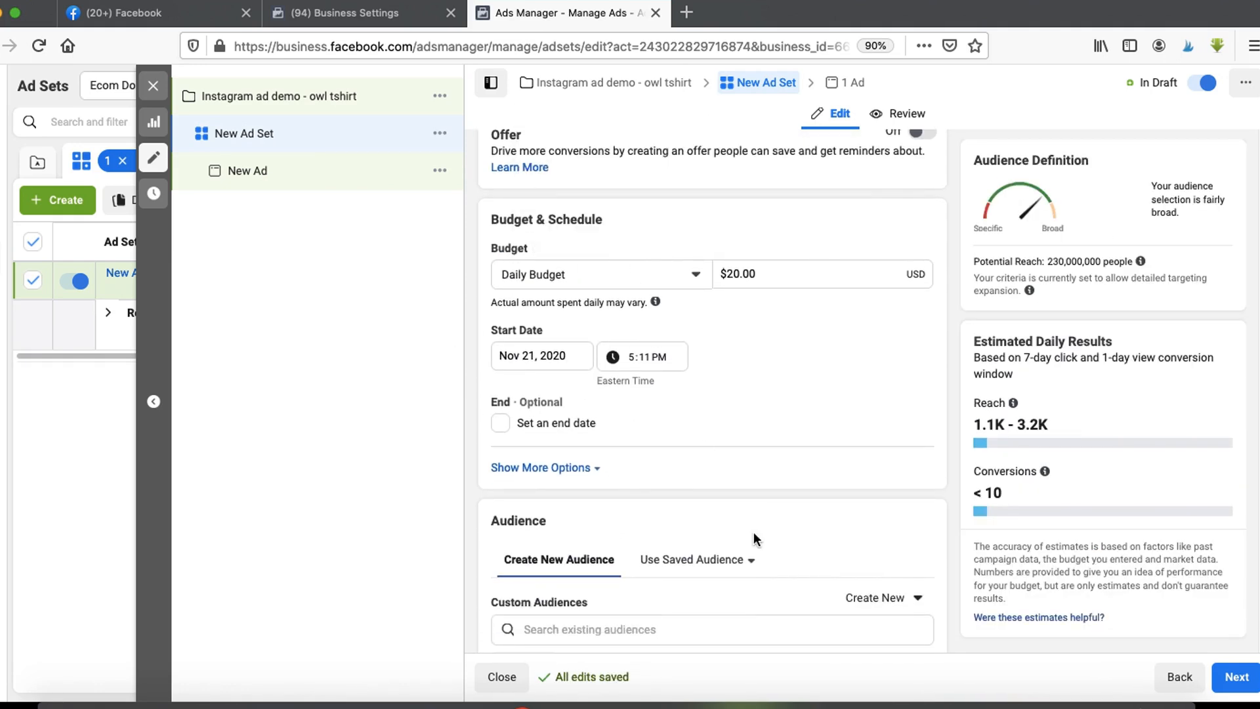
{"action": "left_click", "coordinate": [549, 275]}
{"action": "left_click", "coordinate": [581, 277]}
{"action": "left_click", "coordinate": [581, 277]}
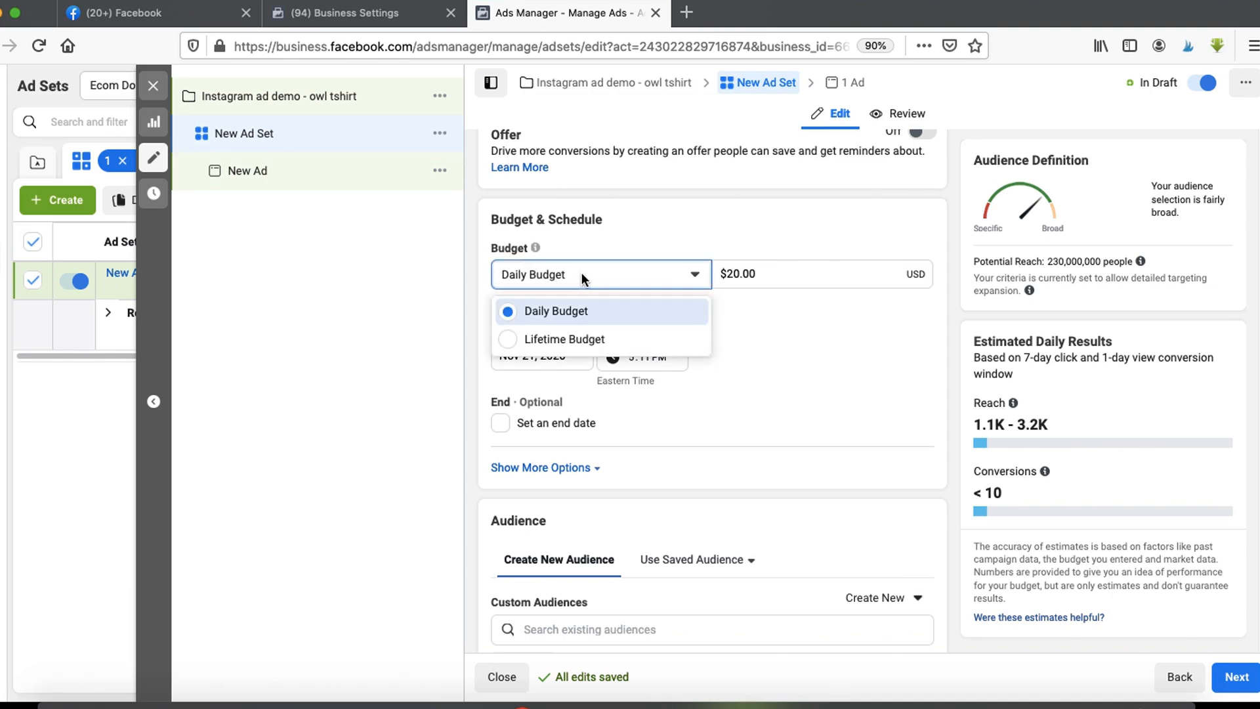
{"action": "left_click", "coordinate": [553, 339]}
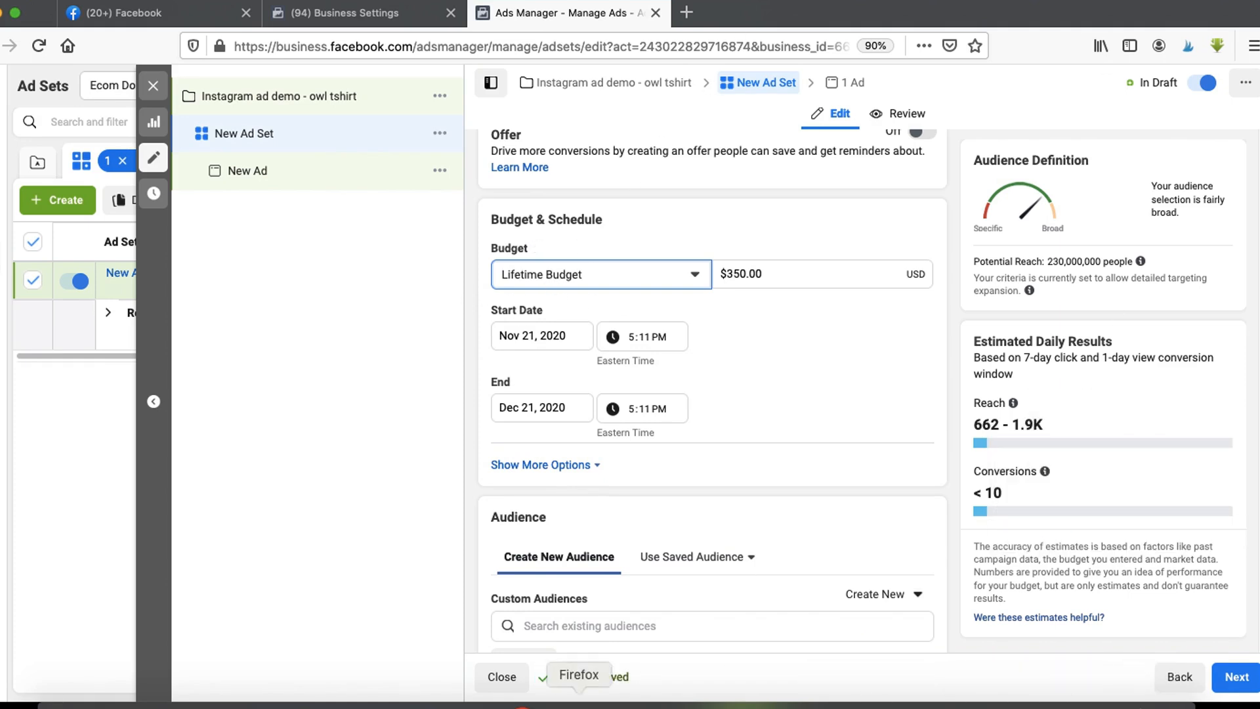
{"action": "triple_click", "coordinate": [784, 273]}
{"action": "type", "text": "100"}
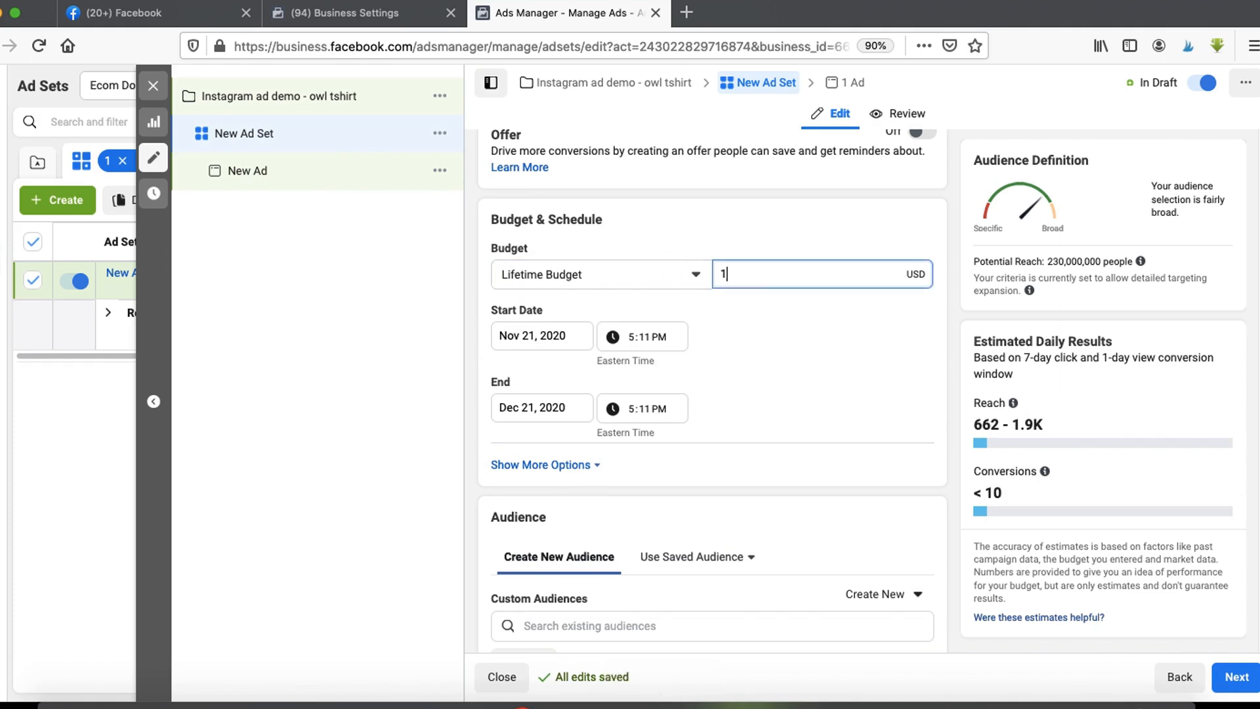
{"action": "left_click", "coordinate": [820, 306]}
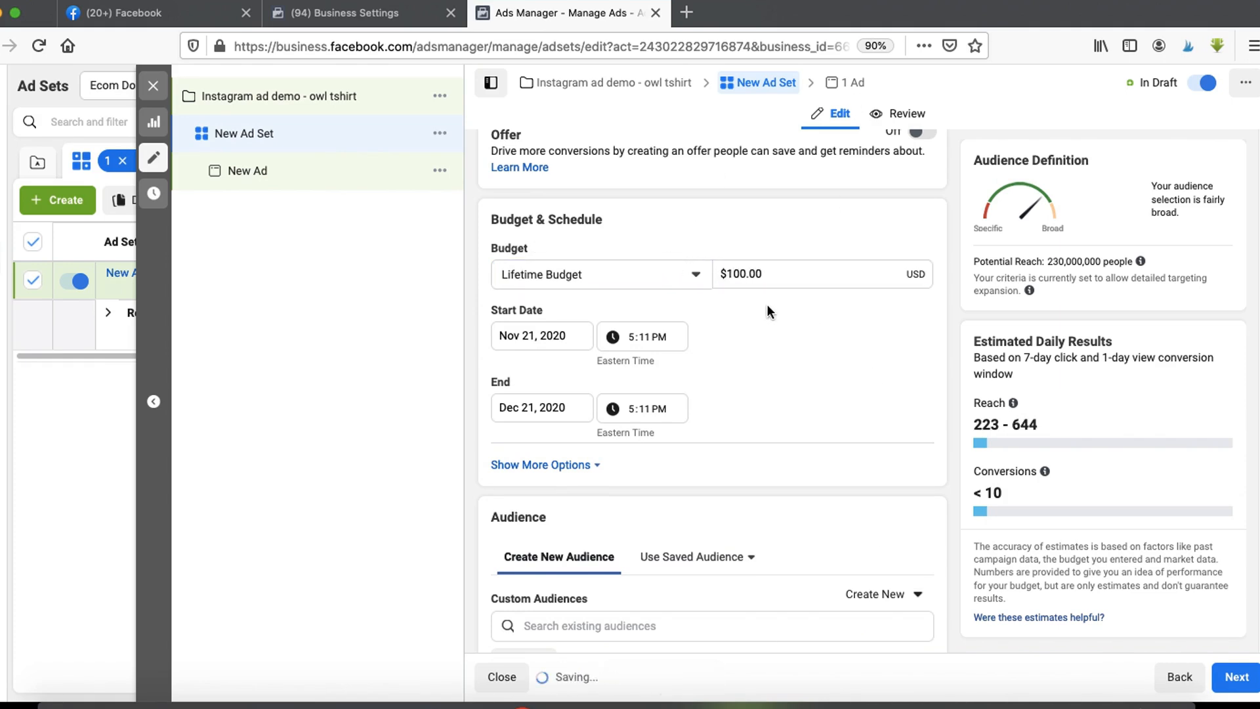
- Set the budget back to a daily budget of $5.00
{"action": "left_click", "coordinate": [670, 276]}
{"action": "left_click", "coordinate": [563, 312]}
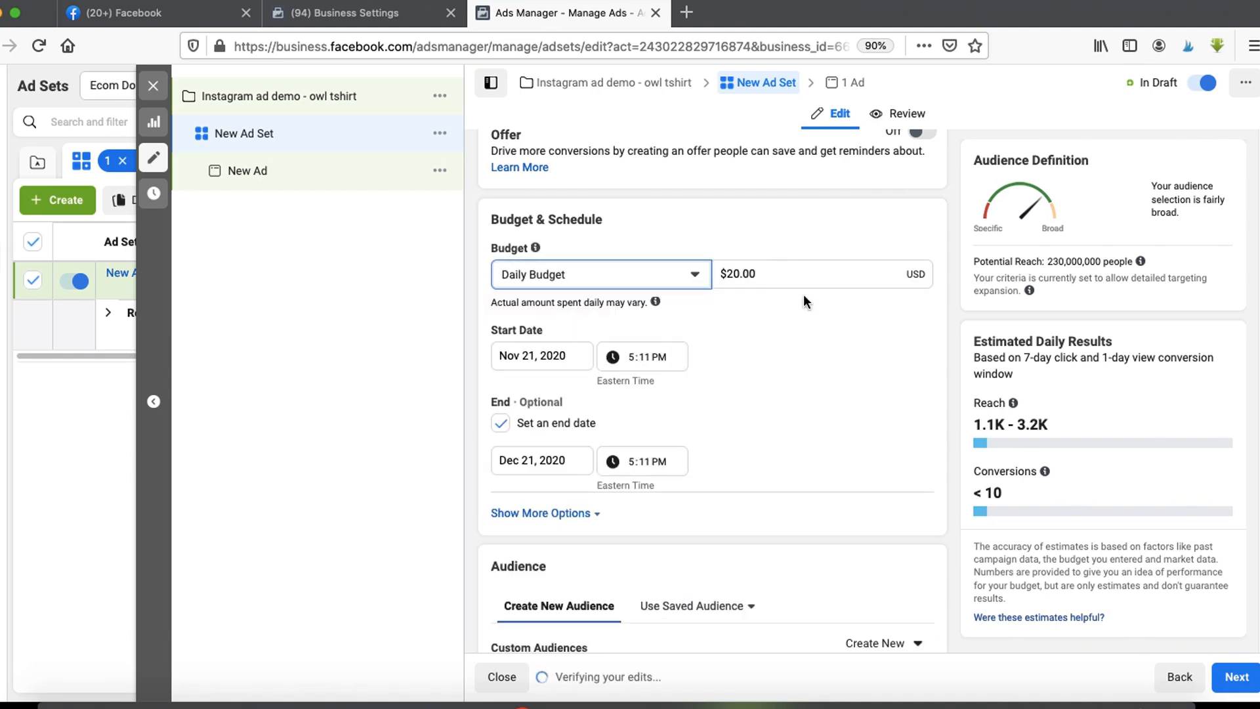
{"action": "left_click", "coordinate": [786, 273]}
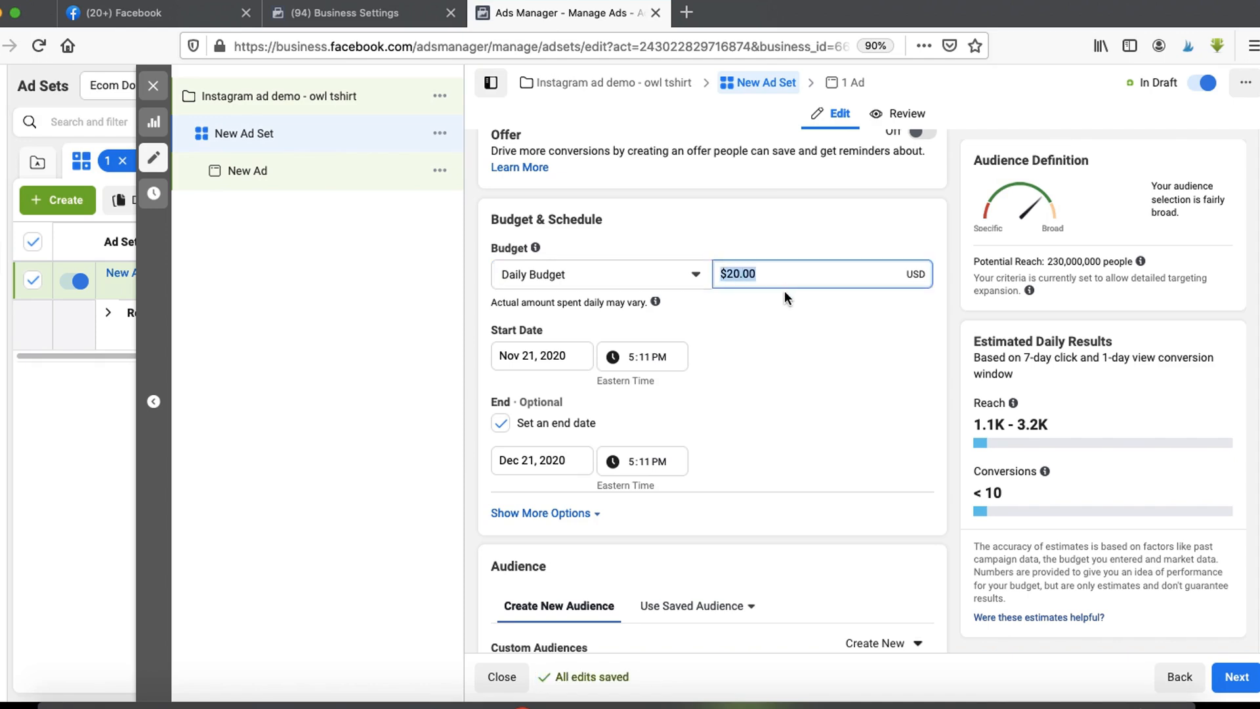
{"action": "left_click", "coordinate": [754, 223]}
{"action": "left_click", "coordinate": [761, 267]}
{"action": "type", "text": "5"}
{"action": "left_click", "coordinate": [694, 230]}
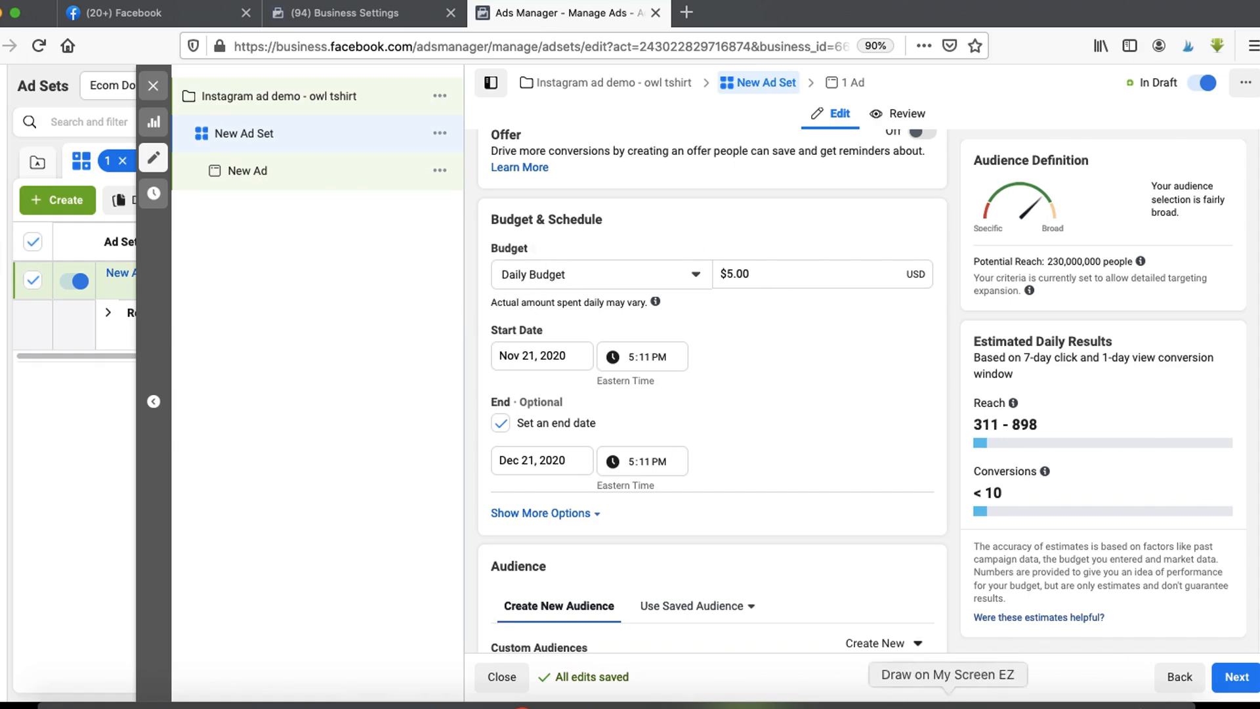
- Clear the optional end date so the ad set has no scheduled end
{"action": "left_click", "coordinate": [531, 274]}
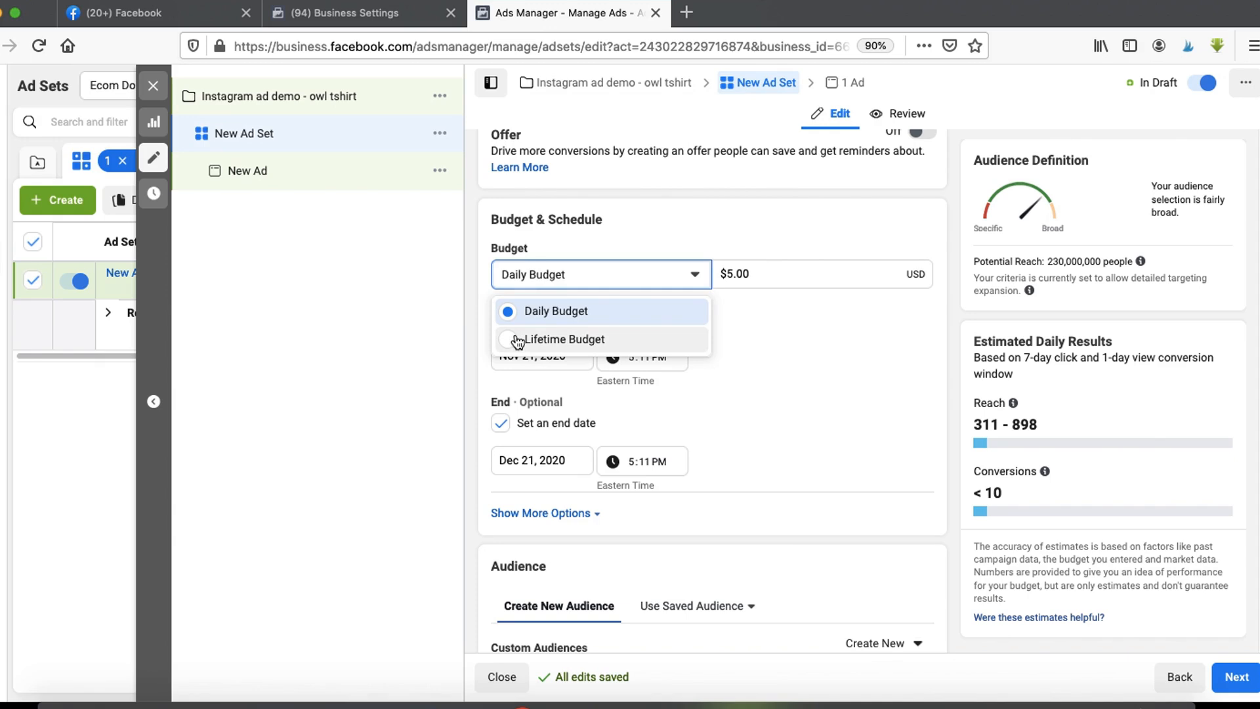
{"action": "left_click", "coordinate": [613, 229]}
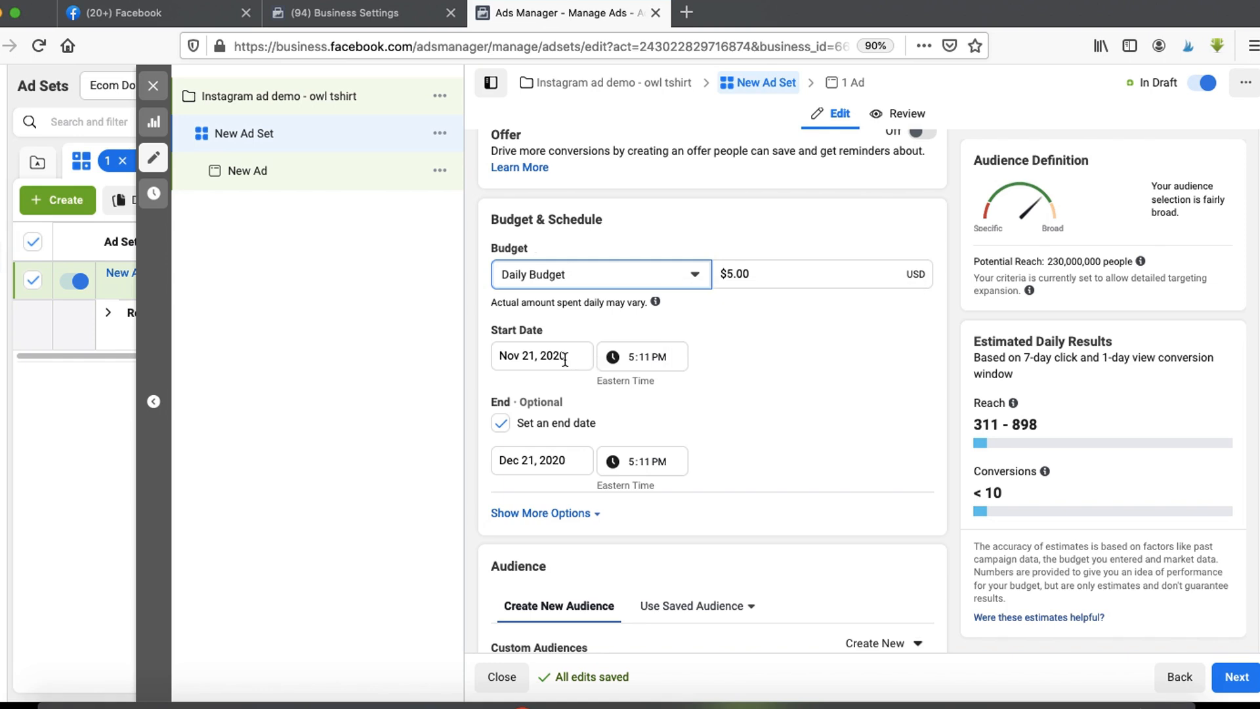
{"action": "left_click", "coordinate": [951, 705]}
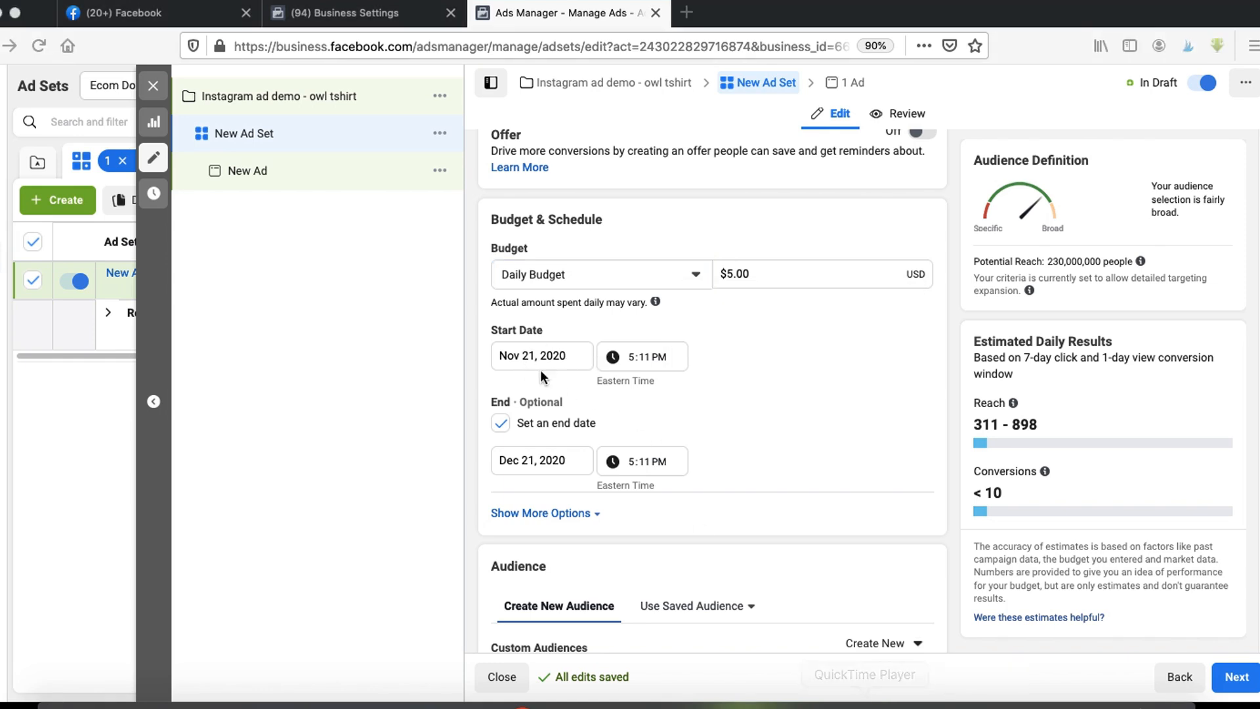
{"action": "left_click_drag", "start_coordinate": [474, 333], "coordinate": [569, 341]}
{"action": "left_click_drag", "start_coordinate": [552, 416], "coordinate": [560, 415]}
{"action": "left_click", "coordinate": [507, 426]}
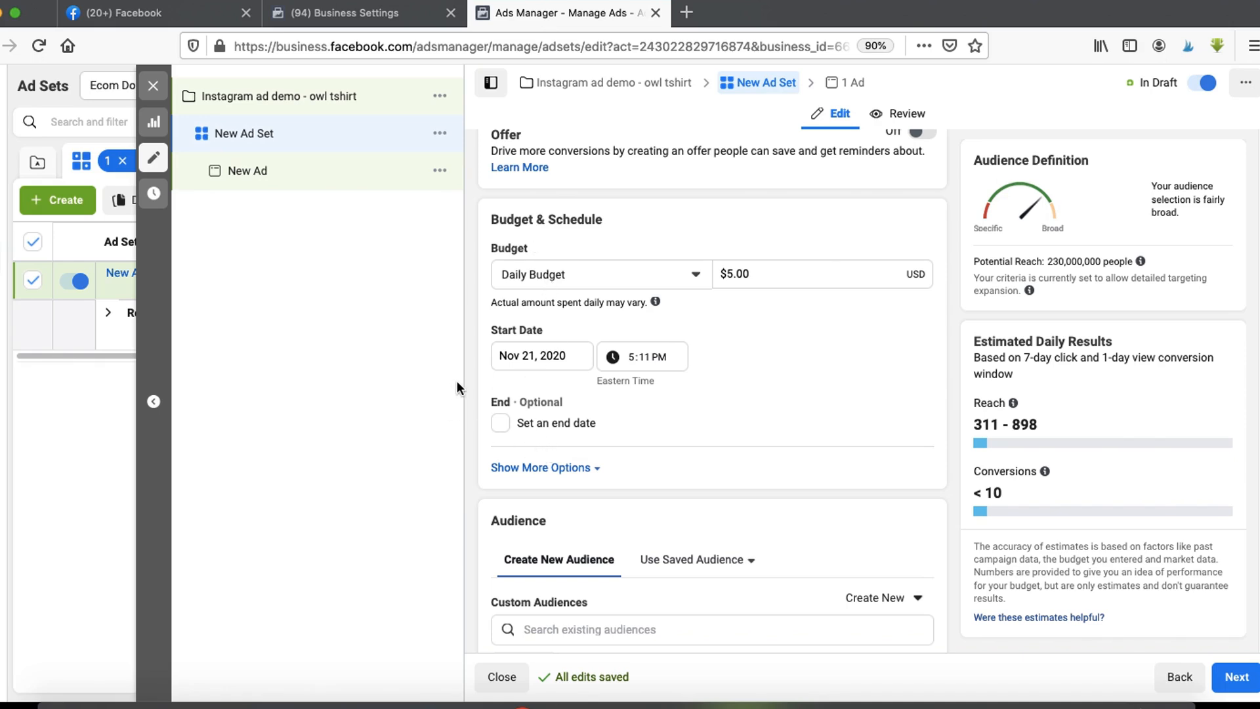
- Review the default audience settings for location, age, gender and detailed targeting
{"action": "scroll", "coordinate": [512, 391], "scroll_direction": "down", "scroll_amount": 5}
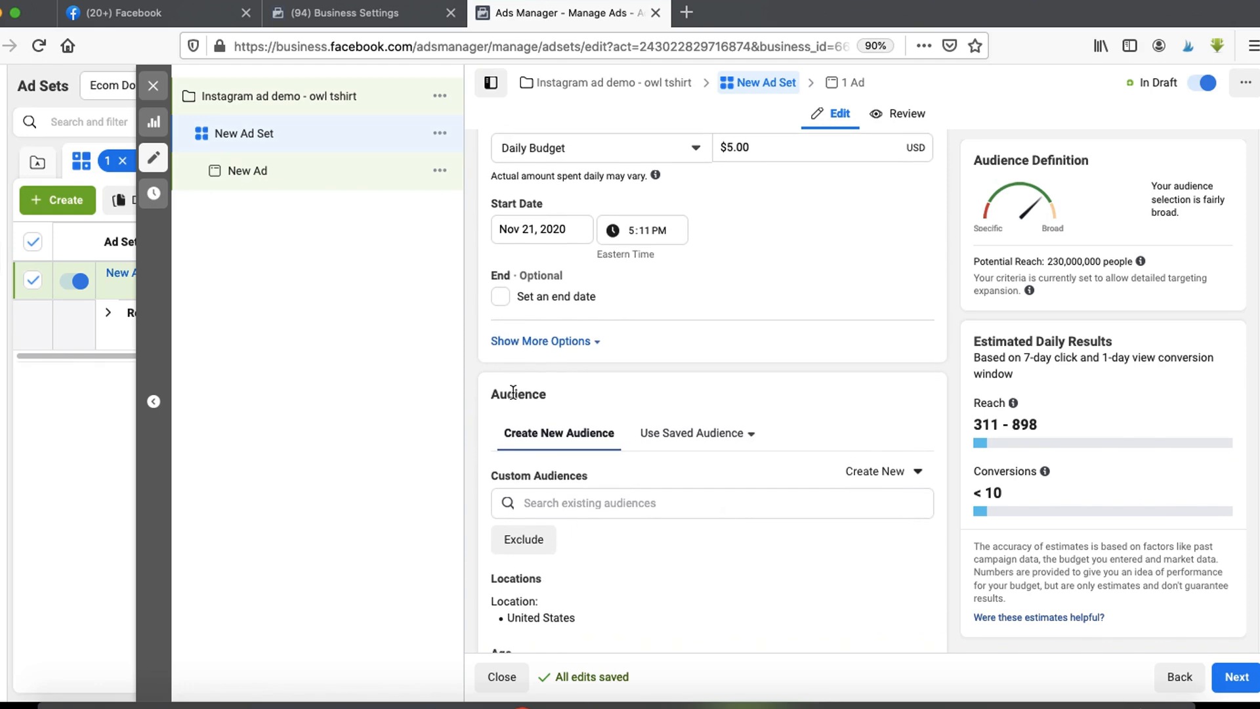
{"action": "scroll", "coordinate": [512, 391], "scroll_direction": "down", "scroll_amount": 2}
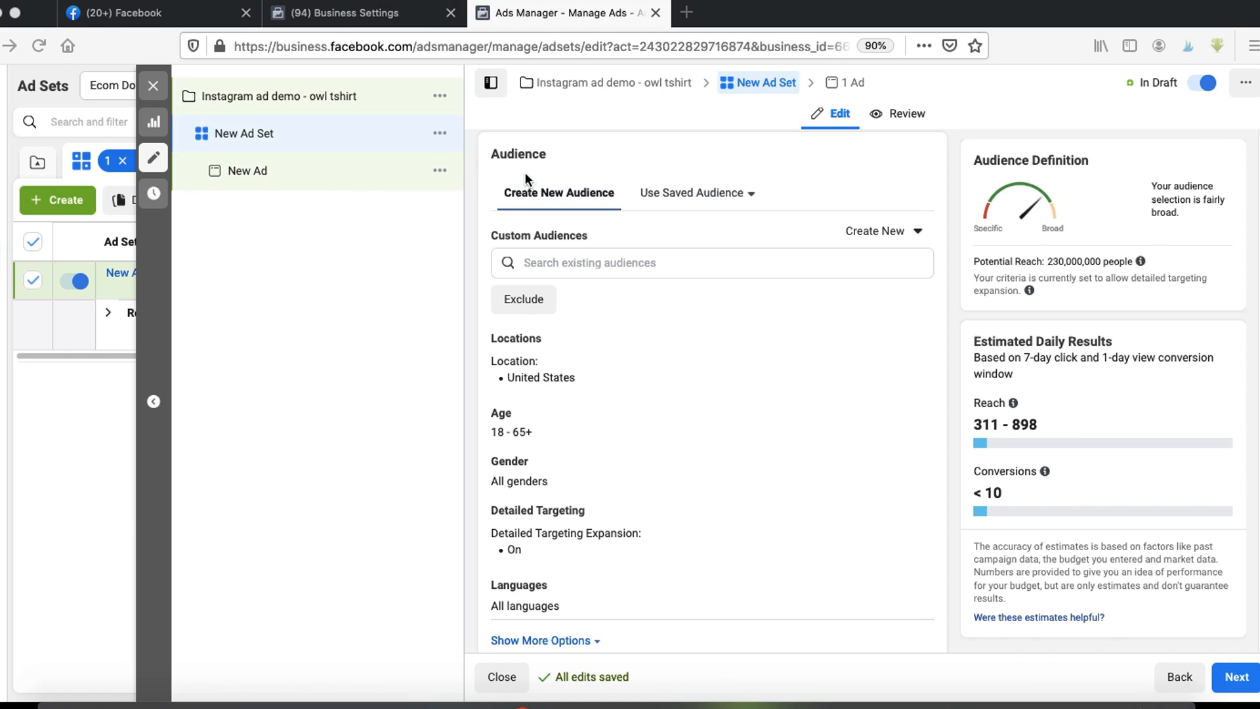
{"action": "scroll", "coordinate": [499, 232], "scroll_direction": "down", "scroll_amount": 3}
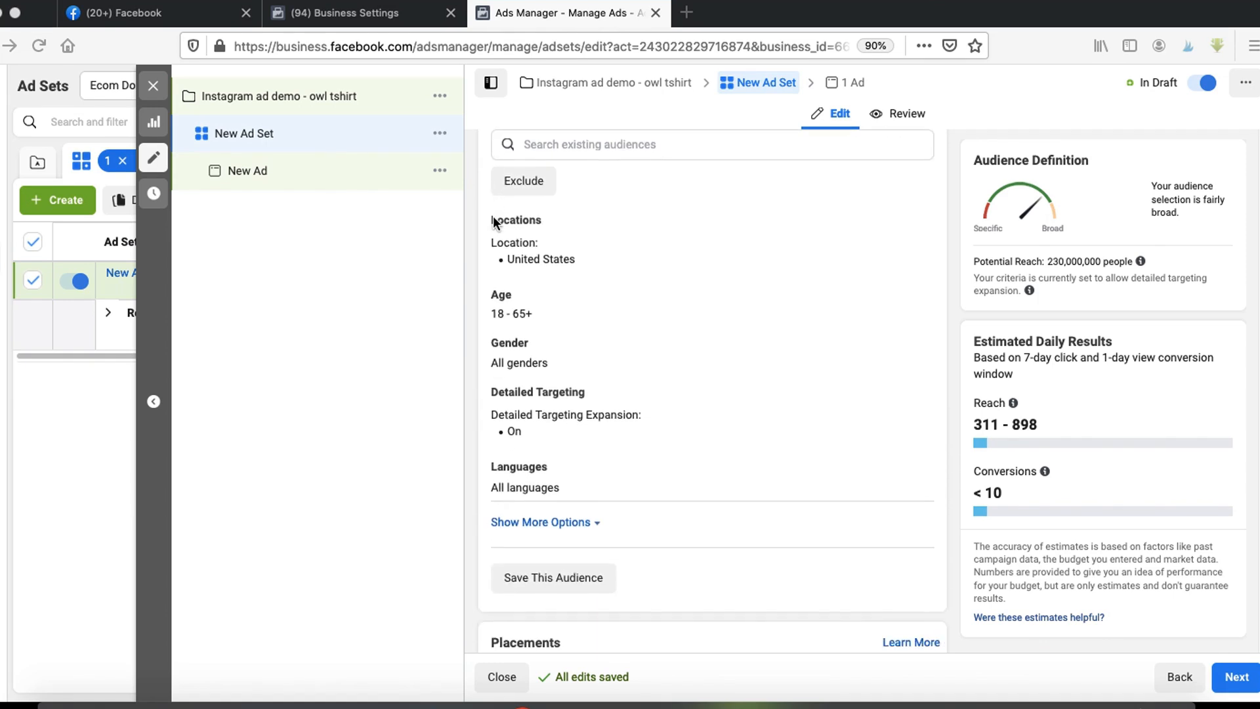
{"action": "left_click_drag", "start_coordinate": [492, 213], "coordinate": [550, 214]}
{"action": "left_click_drag", "start_coordinate": [483, 286], "coordinate": [513, 287]}
{"action": "left_click_drag", "start_coordinate": [493, 330], "coordinate": [548, 341]}
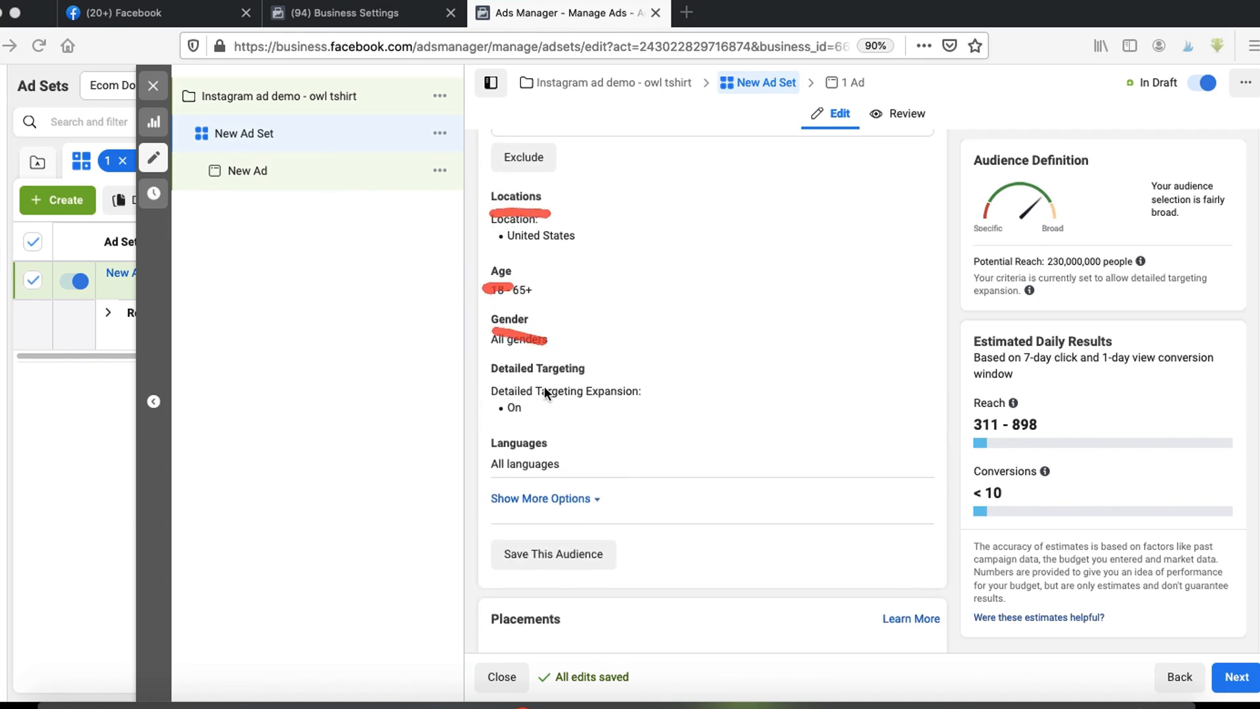
{"action": "left_click_drag", "start_coordinate": [509, 387], "coordinate": [586, 385]}
{"action": "key", "text": "Escape"}
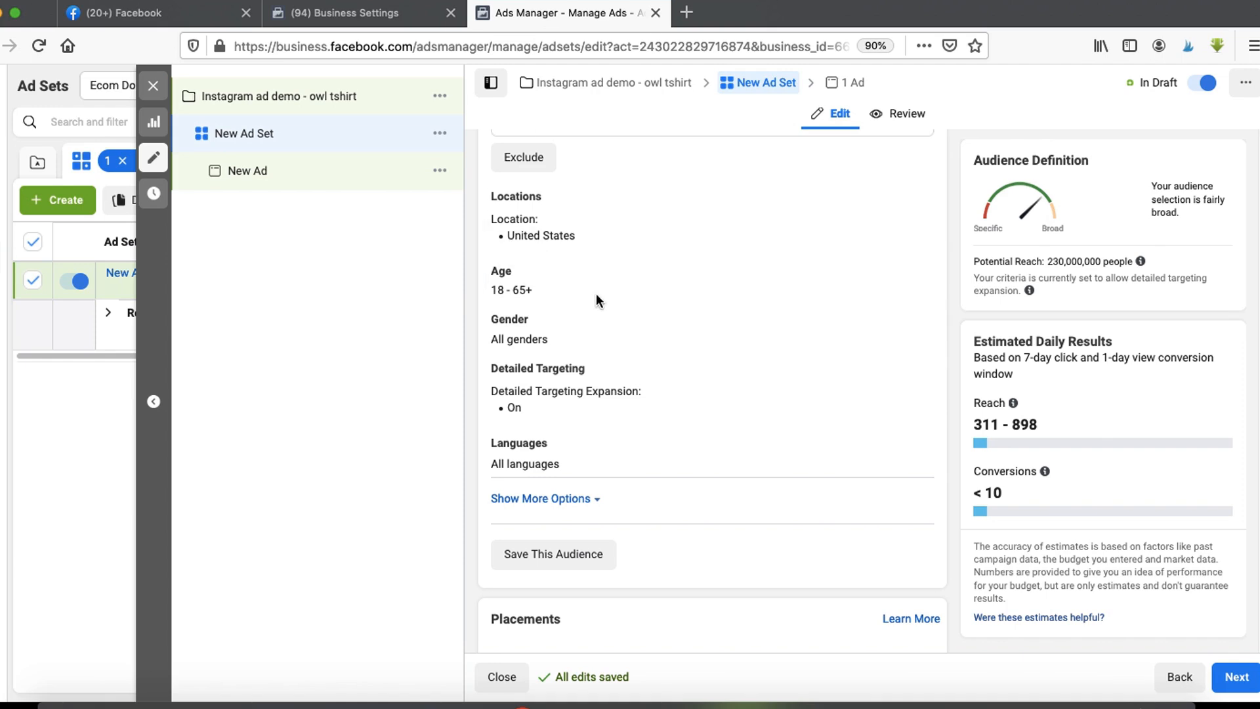
- Set the audience minimum age to 20 and limit gender to women
{"action": "left_click", "coordinate": [912, 278]}
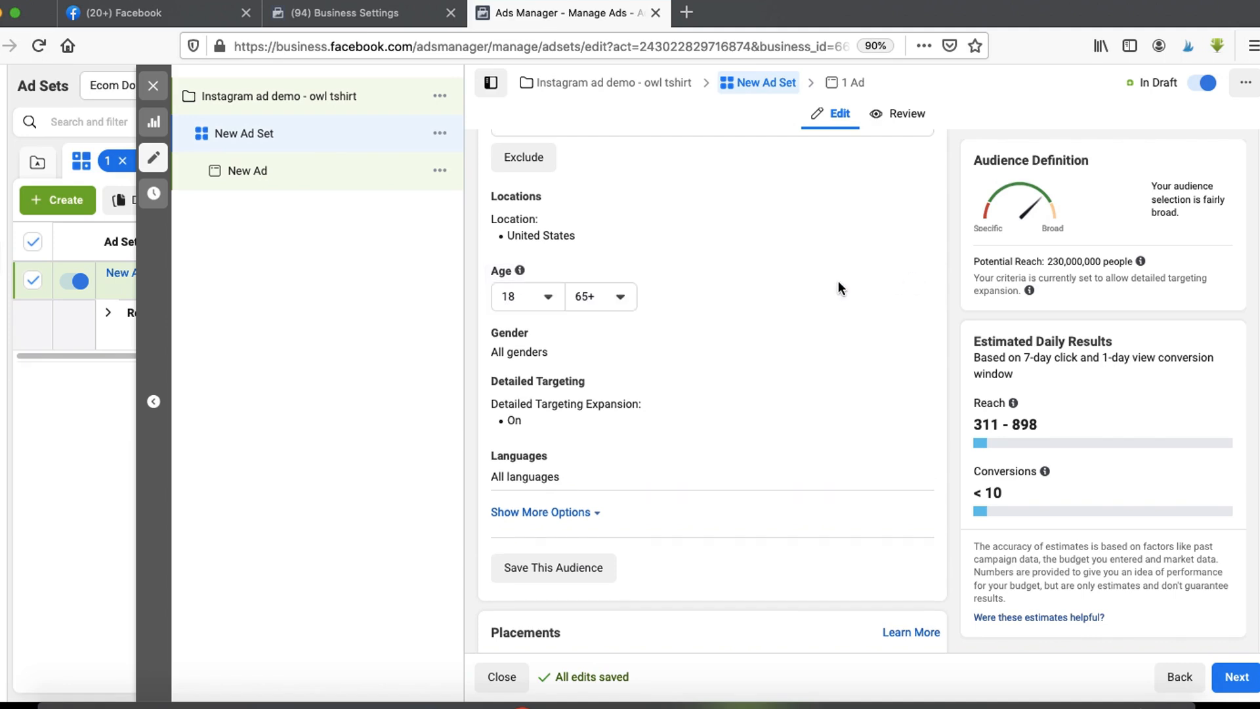
{"action": "left_click", "coordinate": [550, 302]}
{"action": "scroll", "coordinate": [571, 489], "scroll_direction": "down", "scroll_amount": 1}
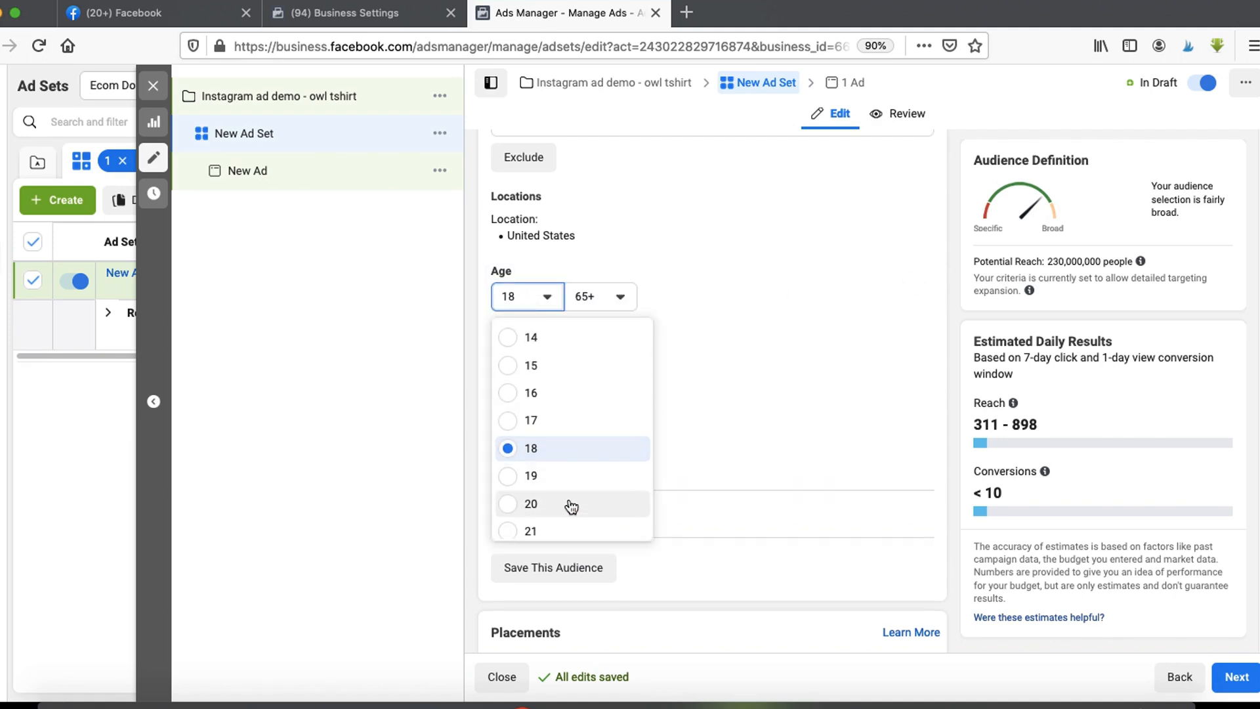
{"action": "left_click", "coordinate": [532, 504]}
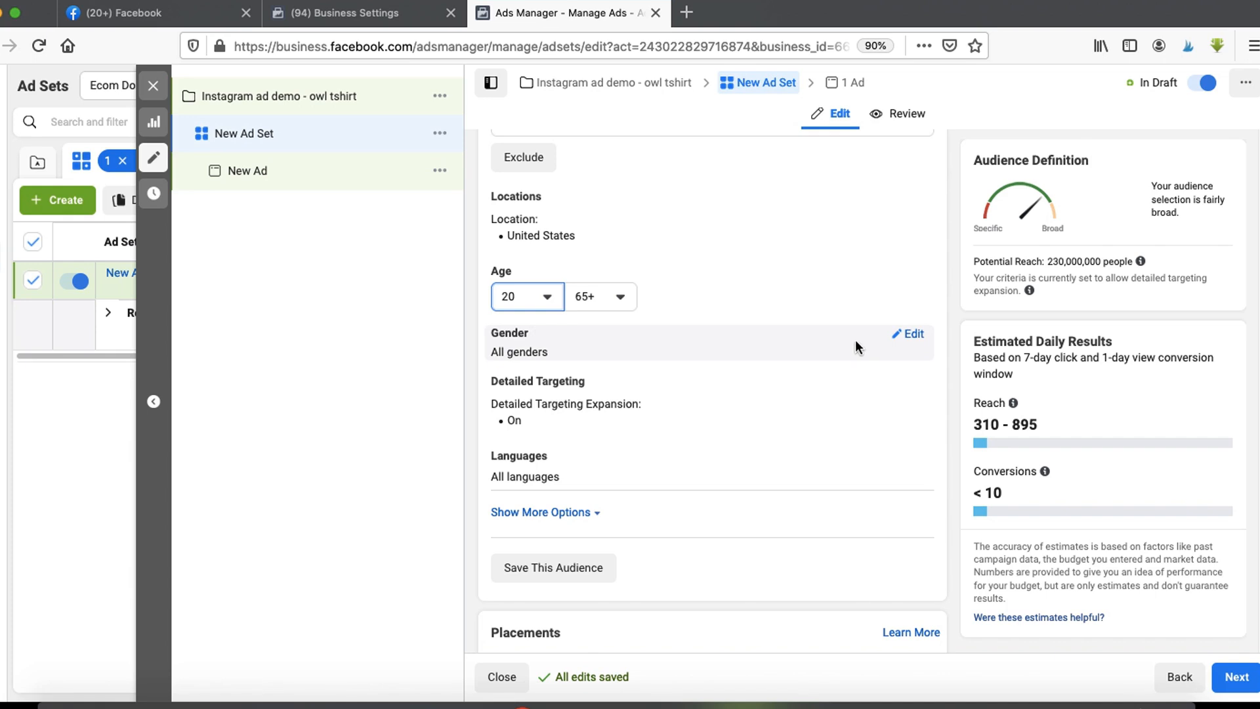
{"action": "left_click", "coordinate": [922, 338]}
{"action": "left_click", "coordinate": [633, 357]}
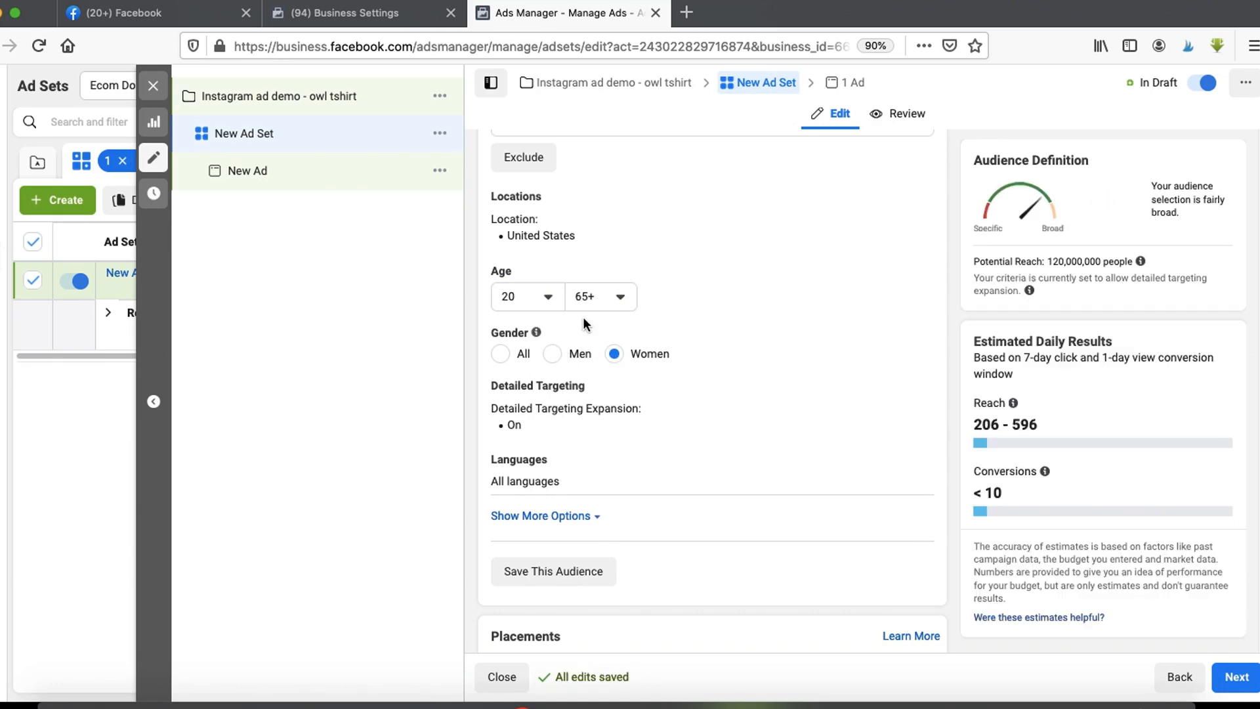
- Add the Owl interest to the audience's detailed targeting
{"action": "scroll", "coordinate": [566, 321], "scroll_direction": "down", "scroll_amount": 2}
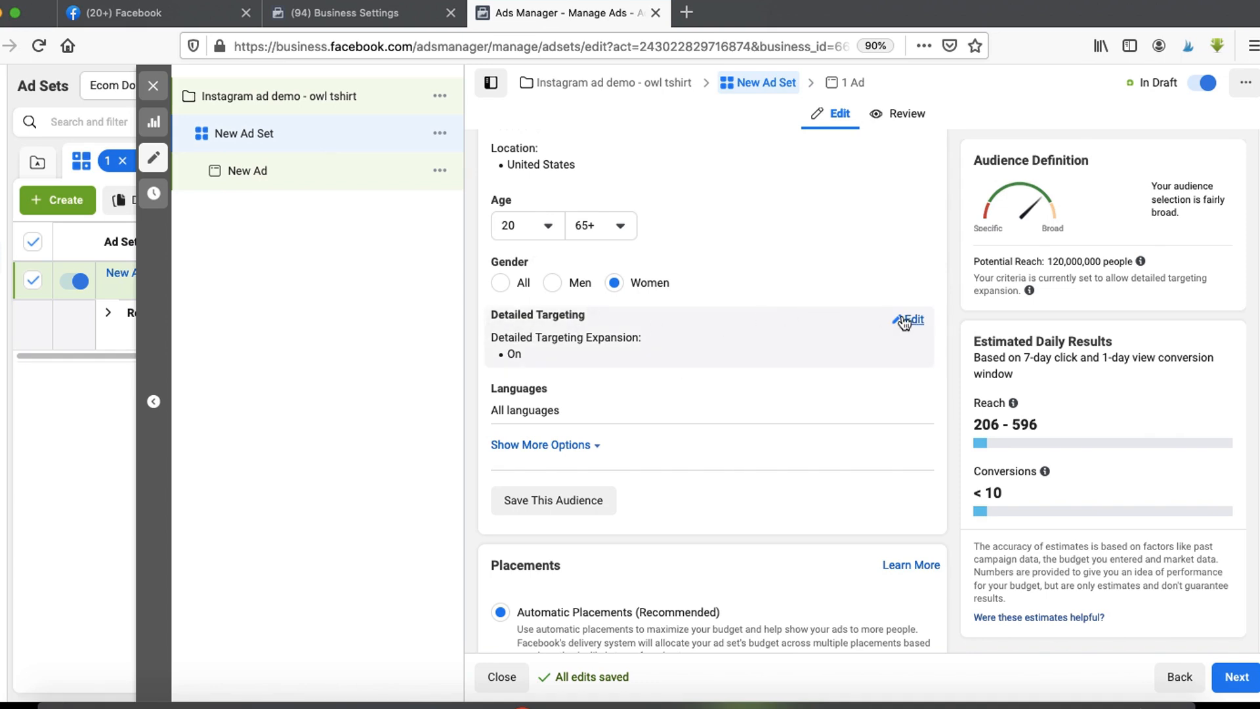
{"action": "left_click", "coordinate": [908, 320]}
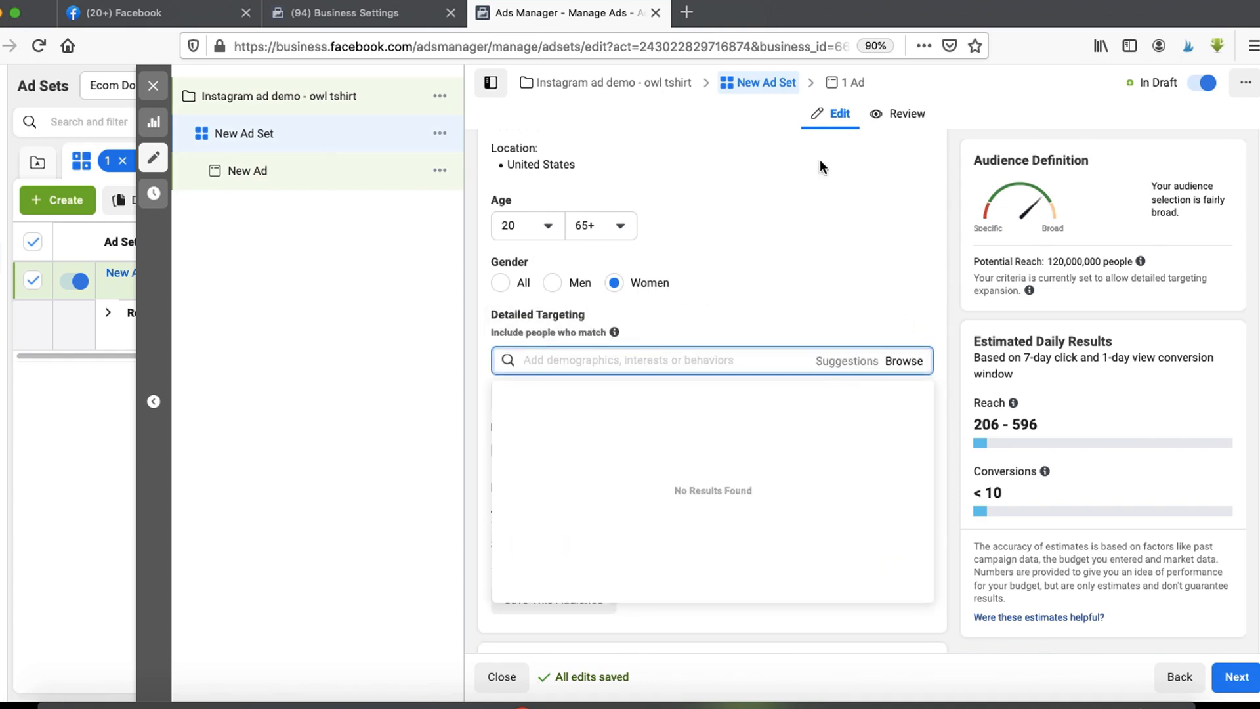
{"action": "type", "text": "owl"}
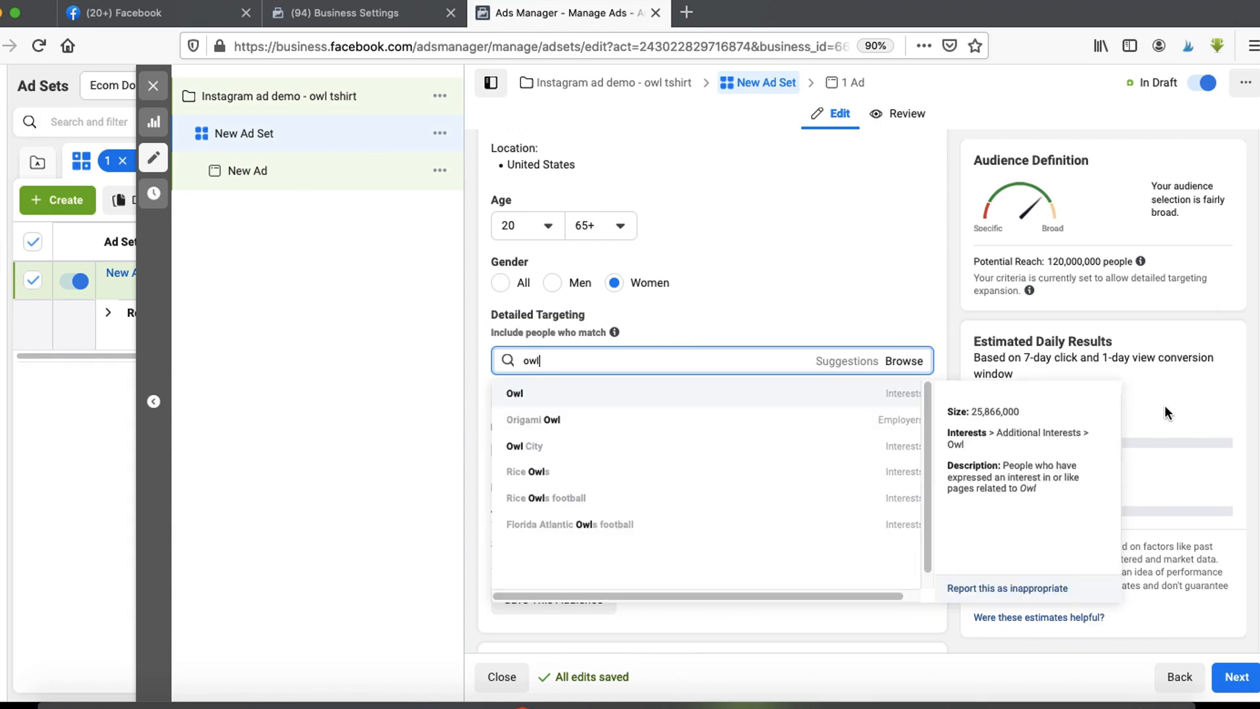
{"action": "left_click", "coordinate": [608, 394]}
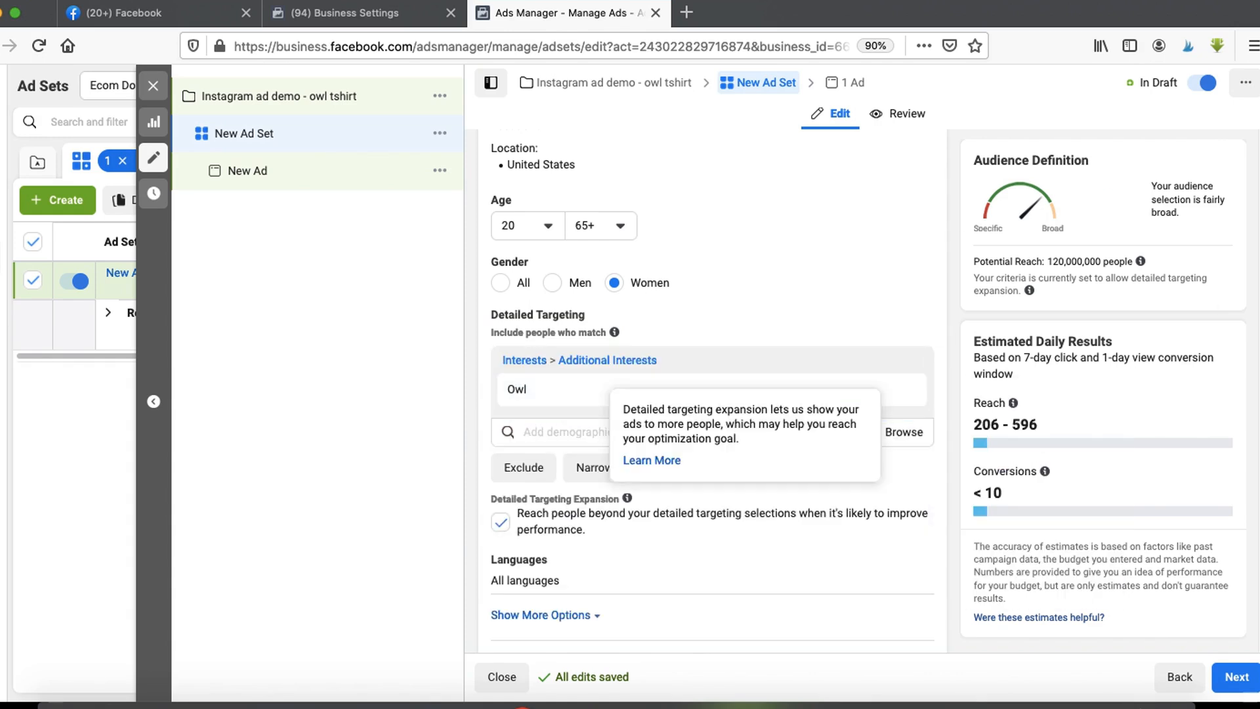
- Turn off detailed targeting expansion for the ad set's audience
{"action": "mouse_move", "coordinate": [531, 473]}
{"action": "left_mouse_down"}
{"action": "mouse_move", "coordinate": [485, 532]}
{"action": "mouse_move", "coordinate": [506, 480]}
{"action": "left_mouse_up"}
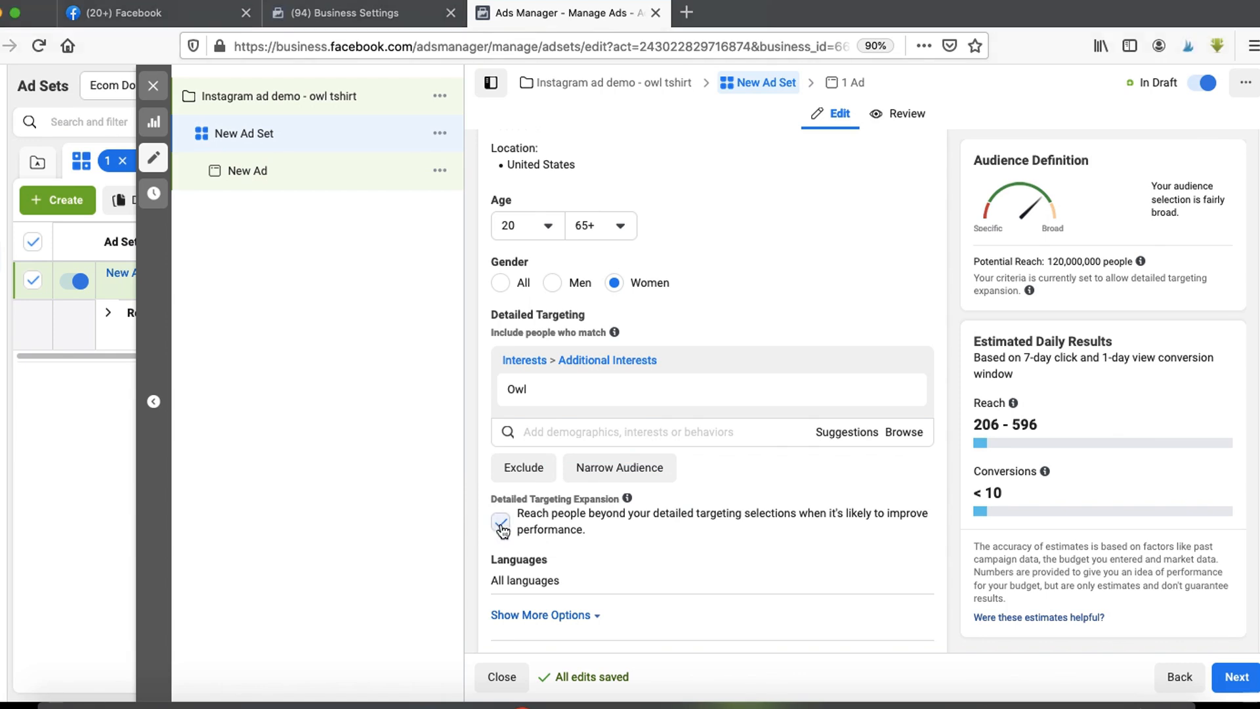
{"action": "key", "text": "space"}
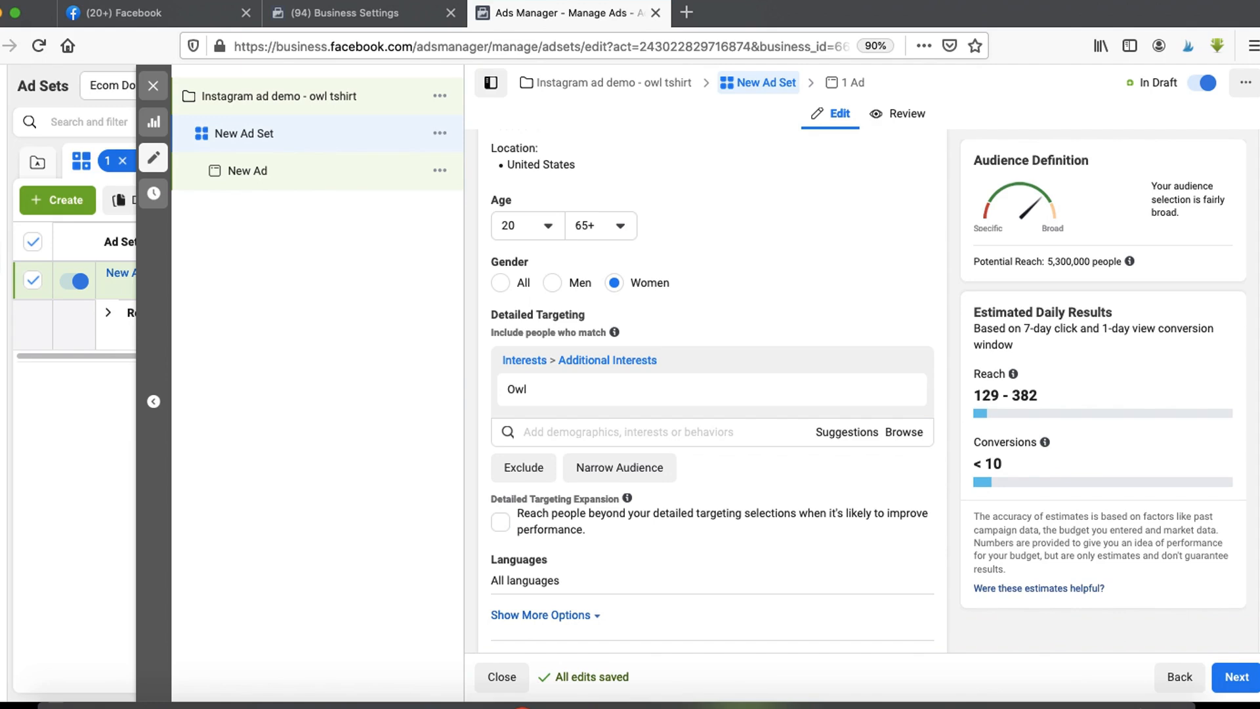
- Set the audience language to English (All)
{"action": "mouse_move", "coordinate": [604, 331]}
{"action": "left_mouse_down"}
{"action": "mouse_move", "coordinate": [444, 368]}
{"action": "mouse_move", "coordinate": [589, 348]}
{"action": "left_mouse_up"}
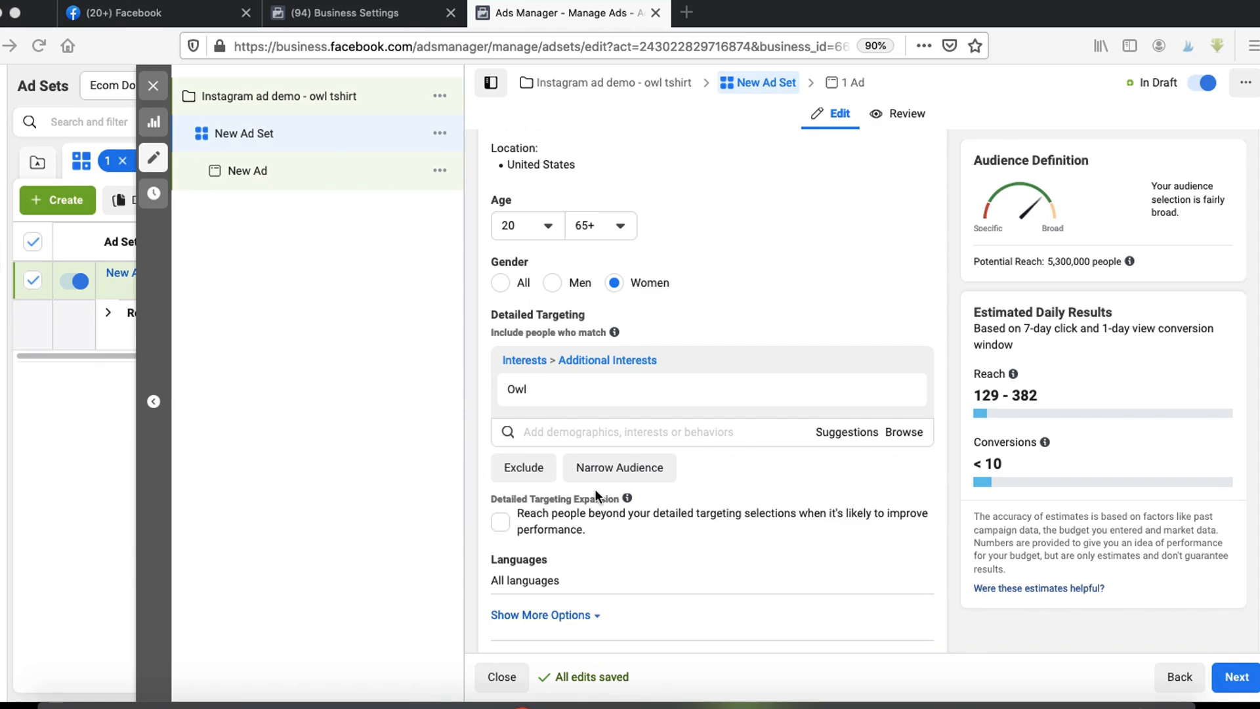
{"action": "scroll", "coordinate": [570, 502], "scroll_direction": "down", "scroll_amount": 3}
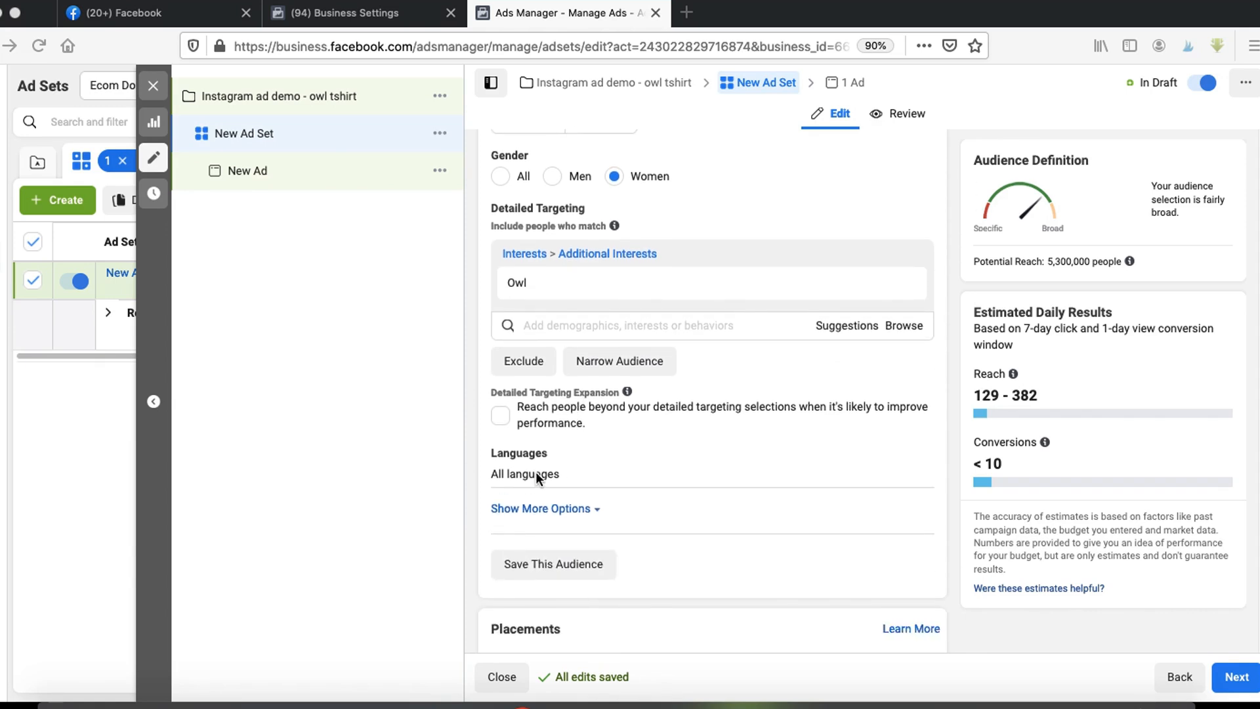
{"action": "left_click", "coordinate": [915, 455]}
{"action": "left_click", "coordinate": [654, 479]}
{"action": "type", "text": "eng"}
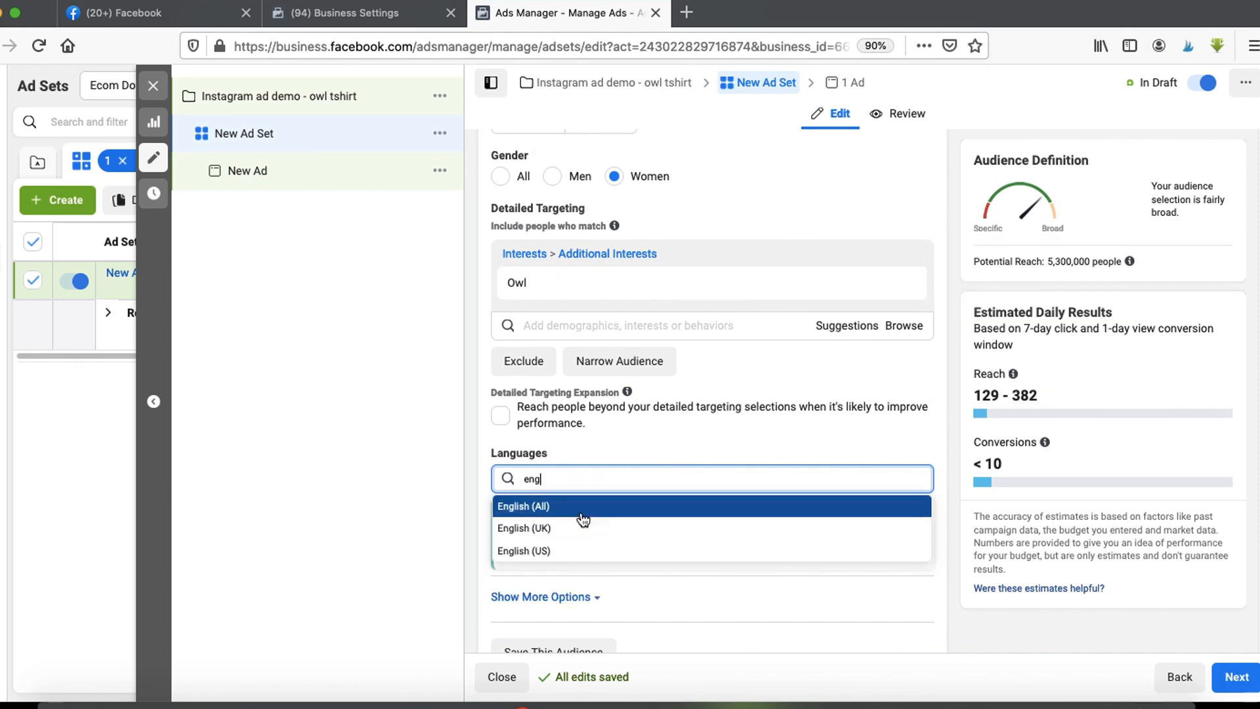
{"action": "key", "text": "Return"}
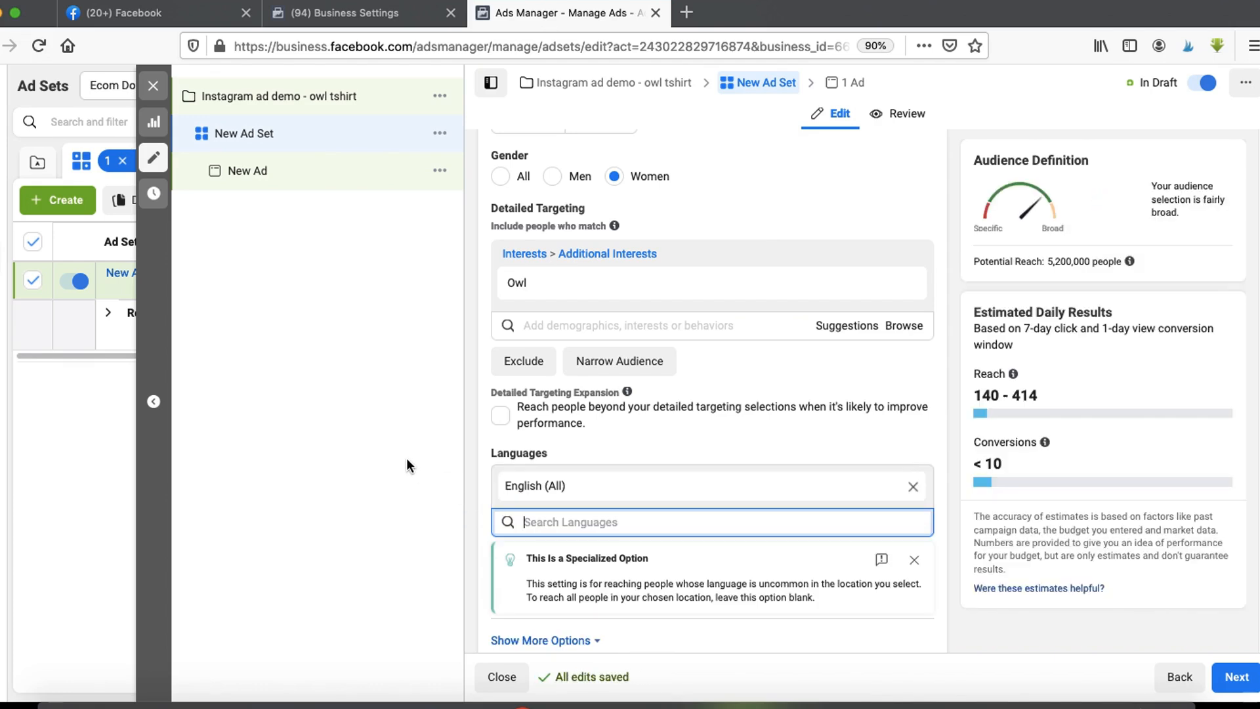
{"action": "left_click", "coordinate": [414, 457]}
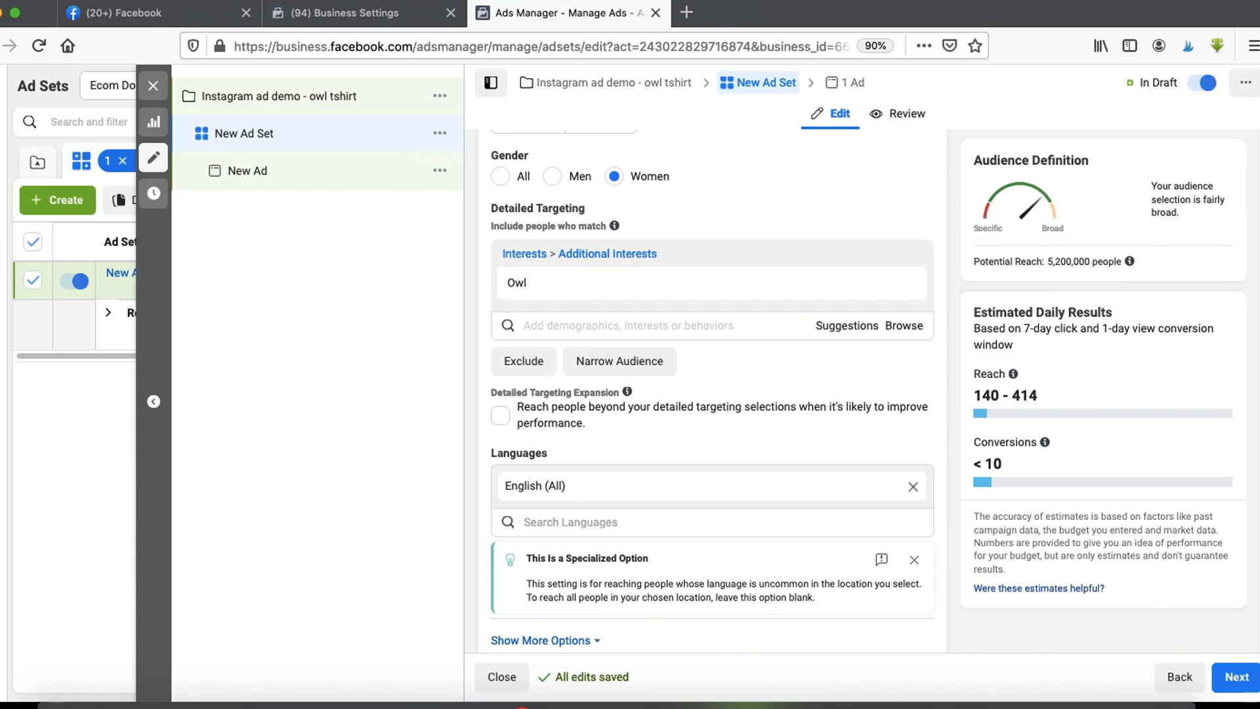
- Switch to manual placements and deselect the Messenger, Audience Network and Facebook platforms, leaving Instagram
{"action": "scroll", "coordinate": [602, 379], "scroll_direction": "down", "scroll_amount": 10}
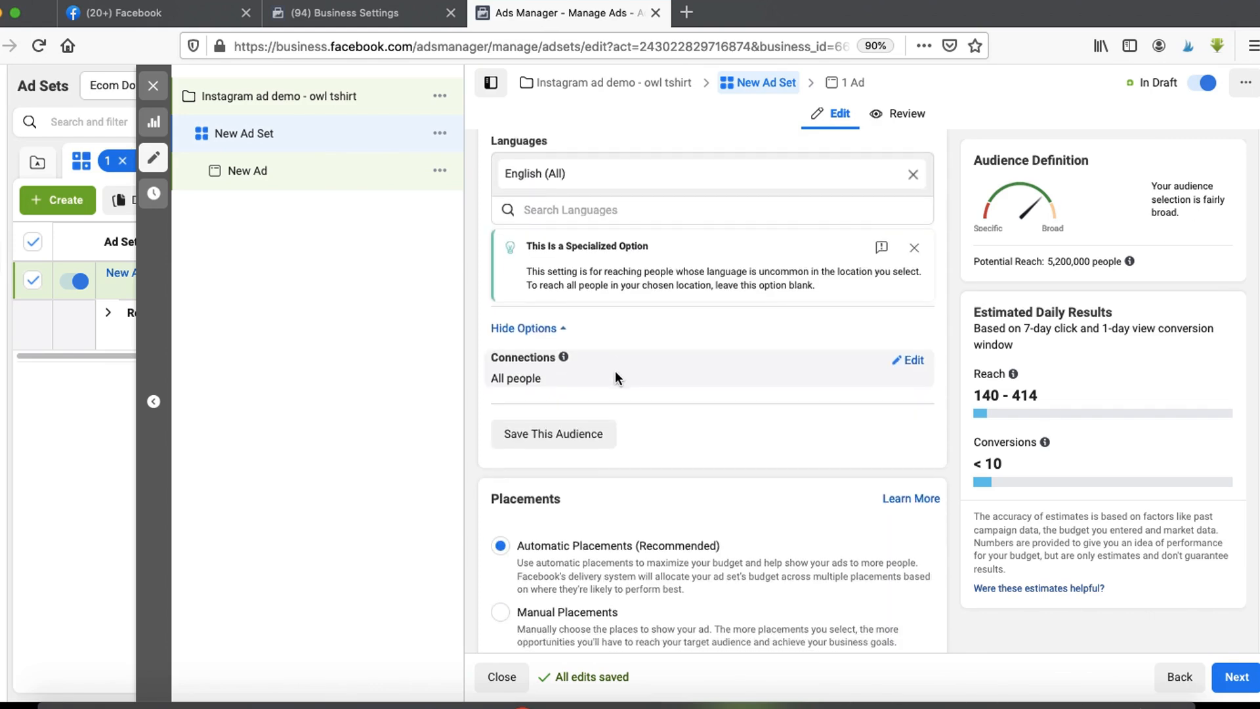
{"action": "left_click", "coordinate": [947, 704]}
{"action": "mouse_move", "coordinate": [556, 184]}
{"action": "left_mouse_down"}
{"action": "mouse_move", "coordinate": [643, 224]}
{"action": "mouse_move", "coordinate": [580, 270]}
{"action": "left_mouse_up"}
{"action": "key", "text": "Escape"}
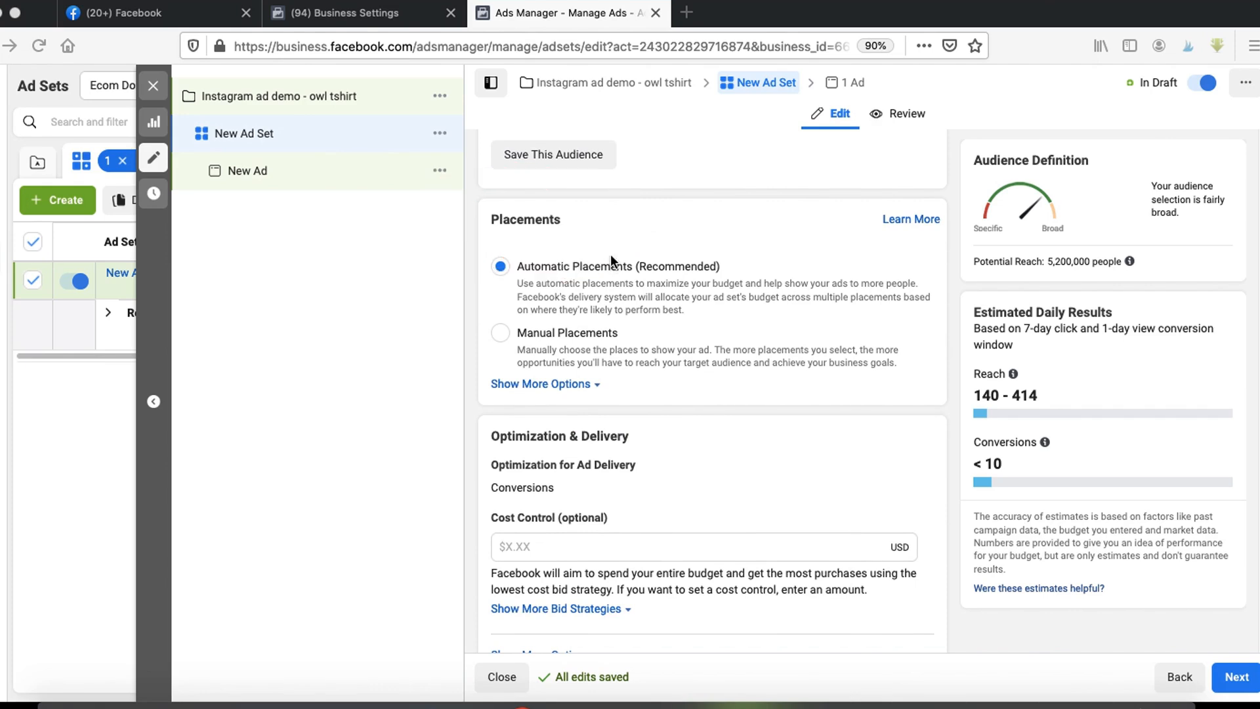
{"action": "left_click", "coordinate": [502, 337]}
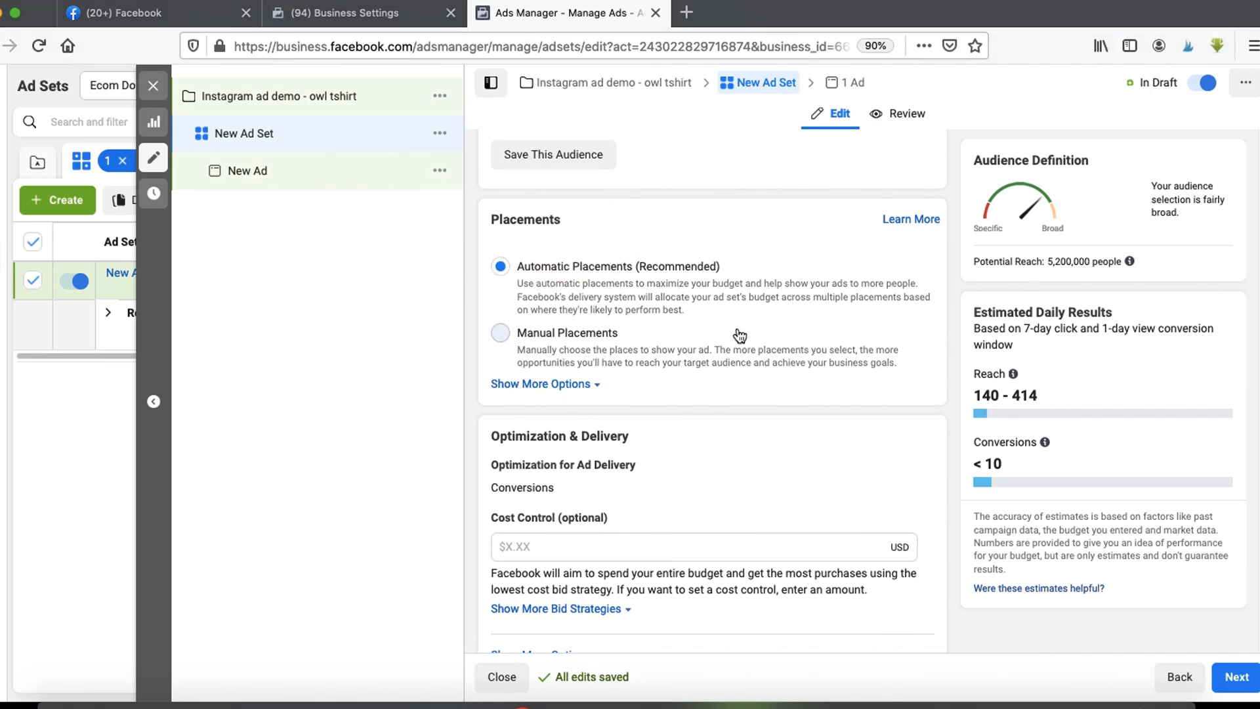
{"action": "scroll", "coordinate": [717, 338], "scroll_direction": "down", "scroll_amount": 2}
{"action": "scroll", "coordinate": [717, 338], "scroll_direction": "down", "scroll_amount": 2}
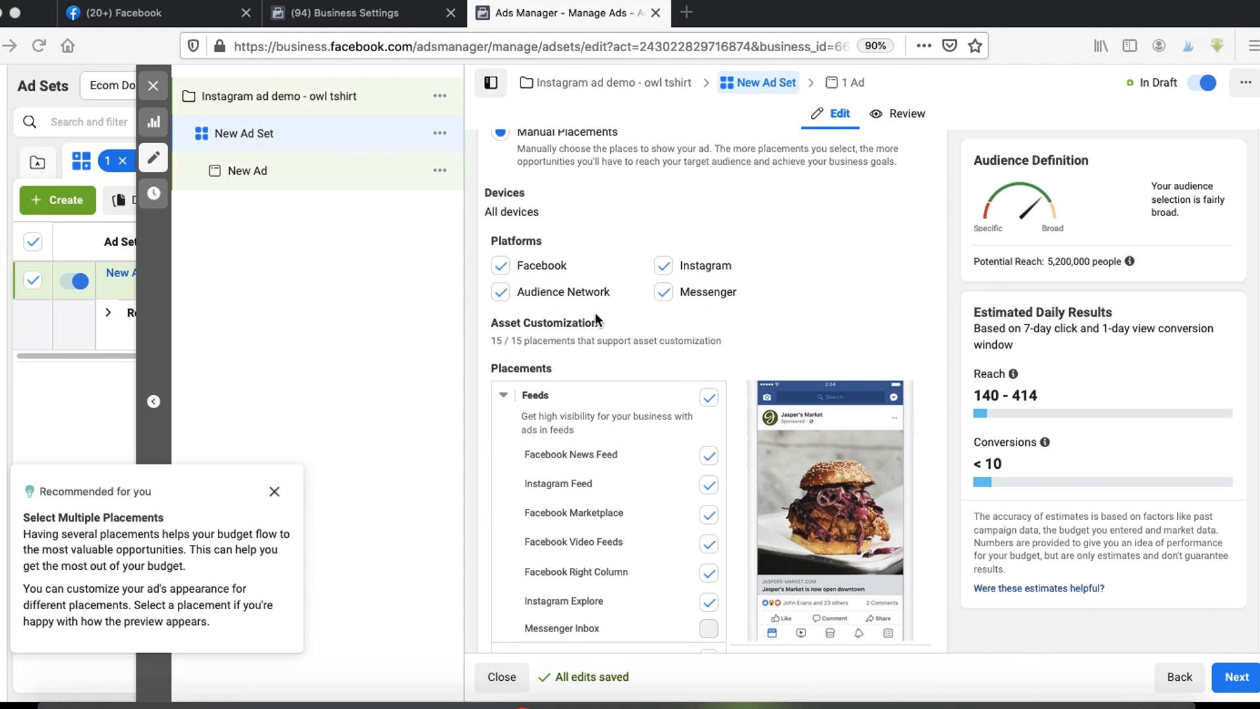
{"action": "left_click", "coordinate": [667, 293]}
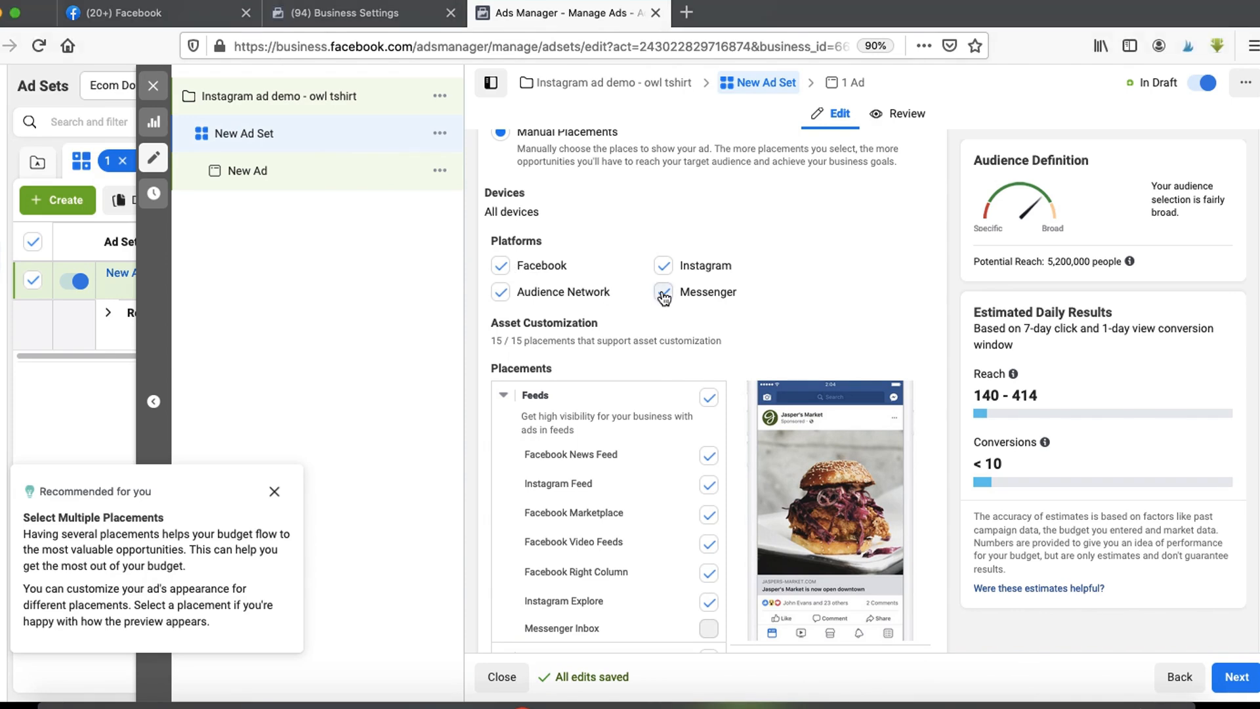
{"action": "left_click", "coordinate": [502, 294]}
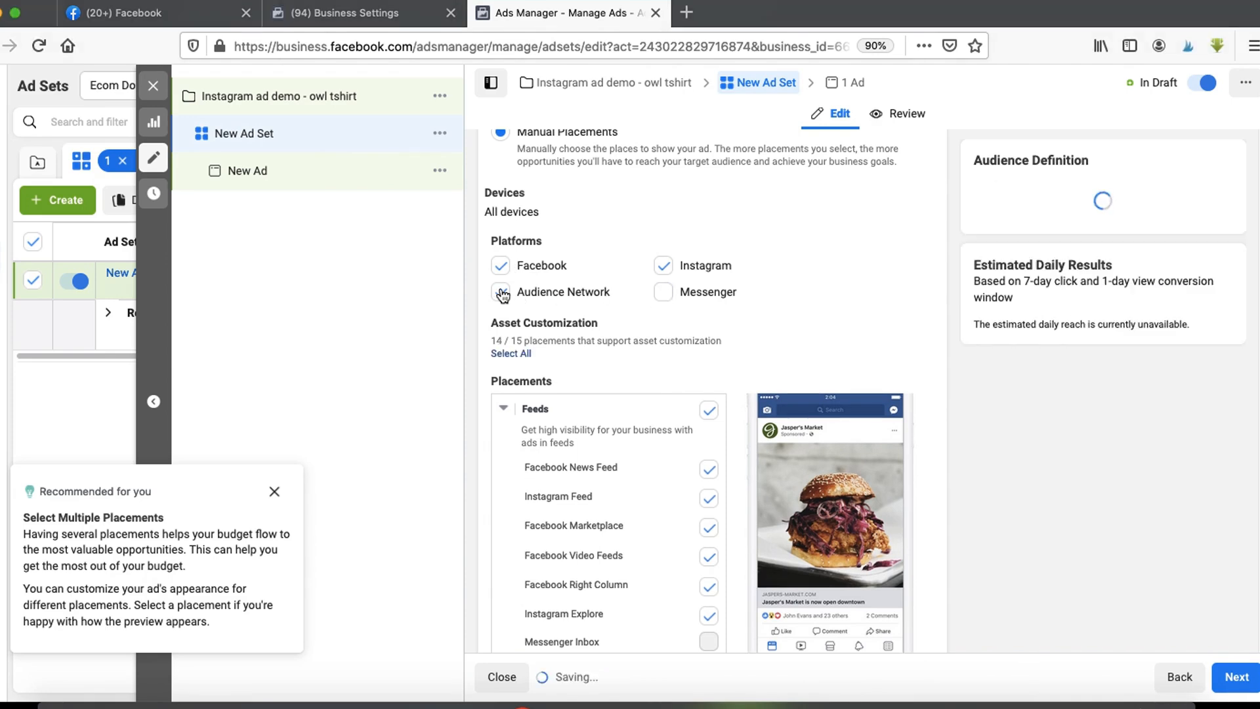
{"action": "left_click", "coordinate": [544, 270]}
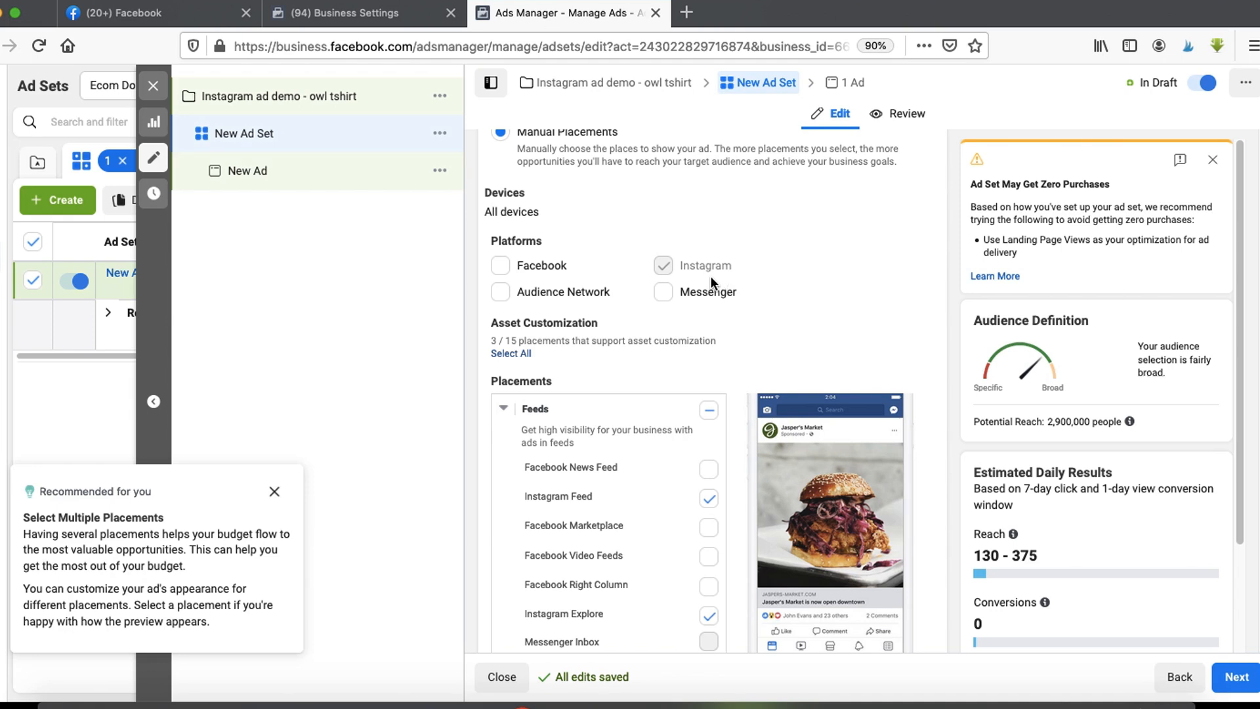
{"action": "left_click", "coordinate": [274, 493]}
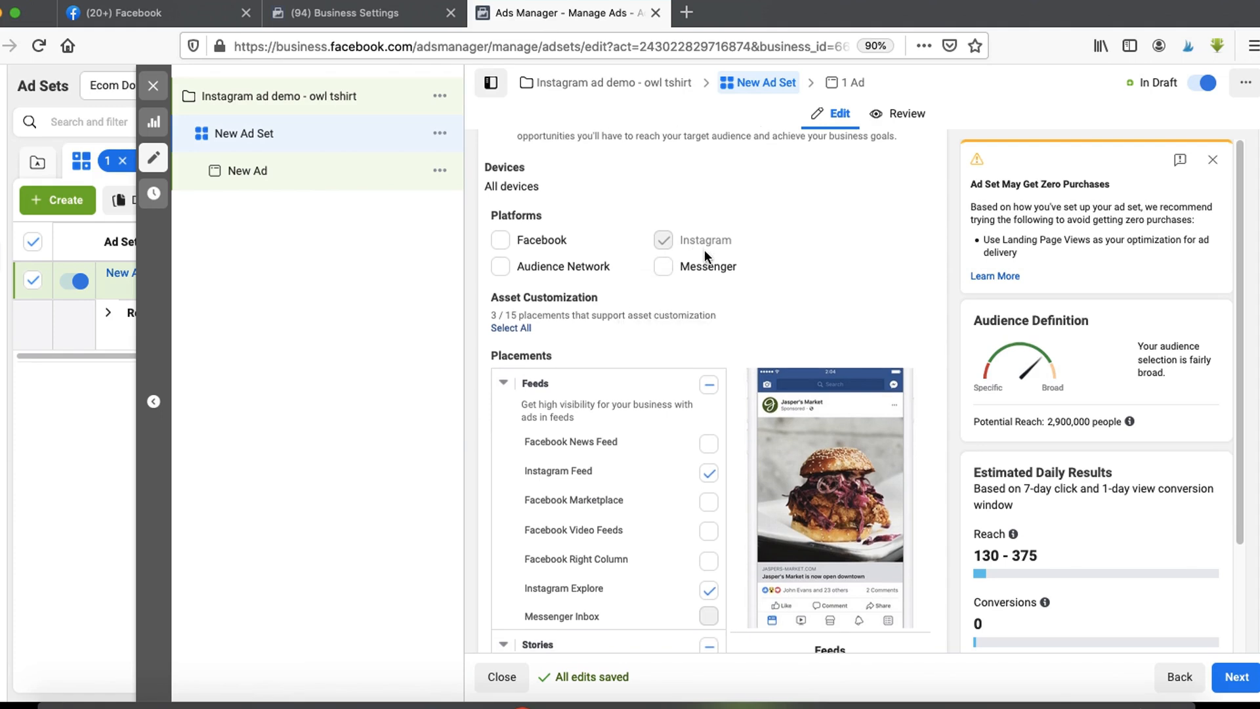
- Remove Instagram Explore from the selected feed placements
{"action": "scroll", "coordinate": [703, 249], "scroll_direction": "down", "scroll_amount": 2}
{"action": "scroll", "coordinate": [741, 354], "scroll_direction": "down", "scroll_amount": 1}
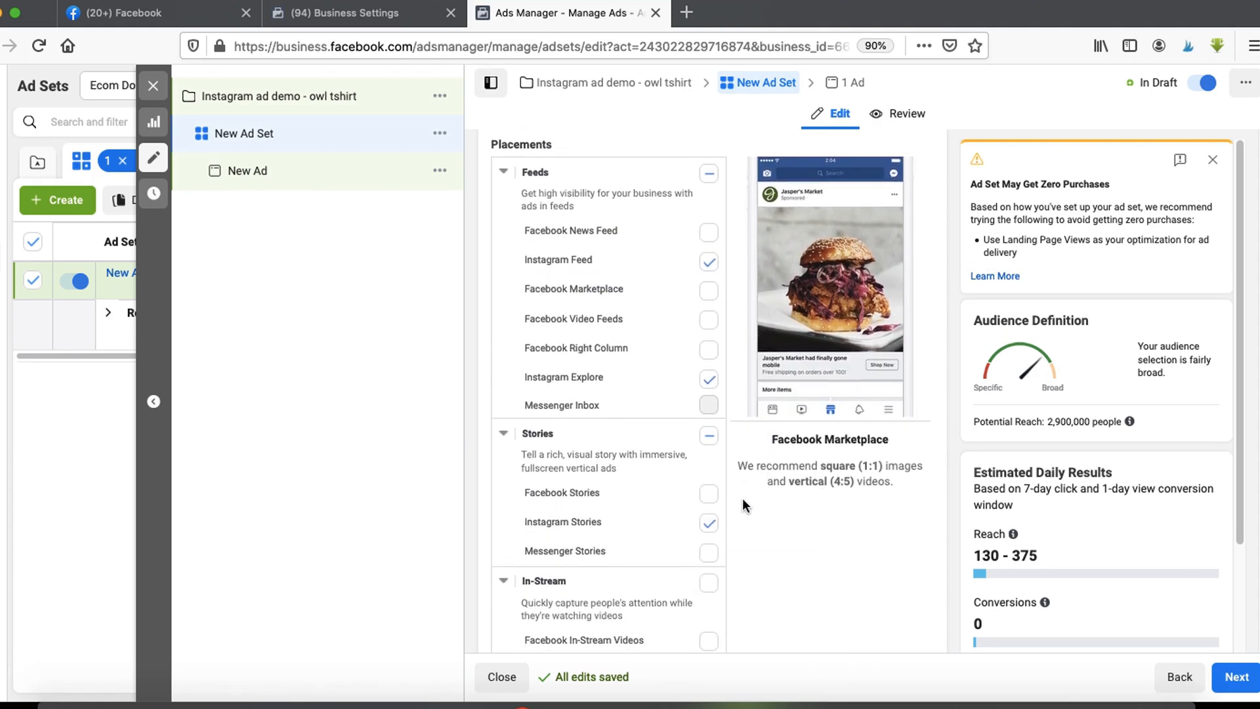
{"action": "left_click", "coordinate": [954, 706]}
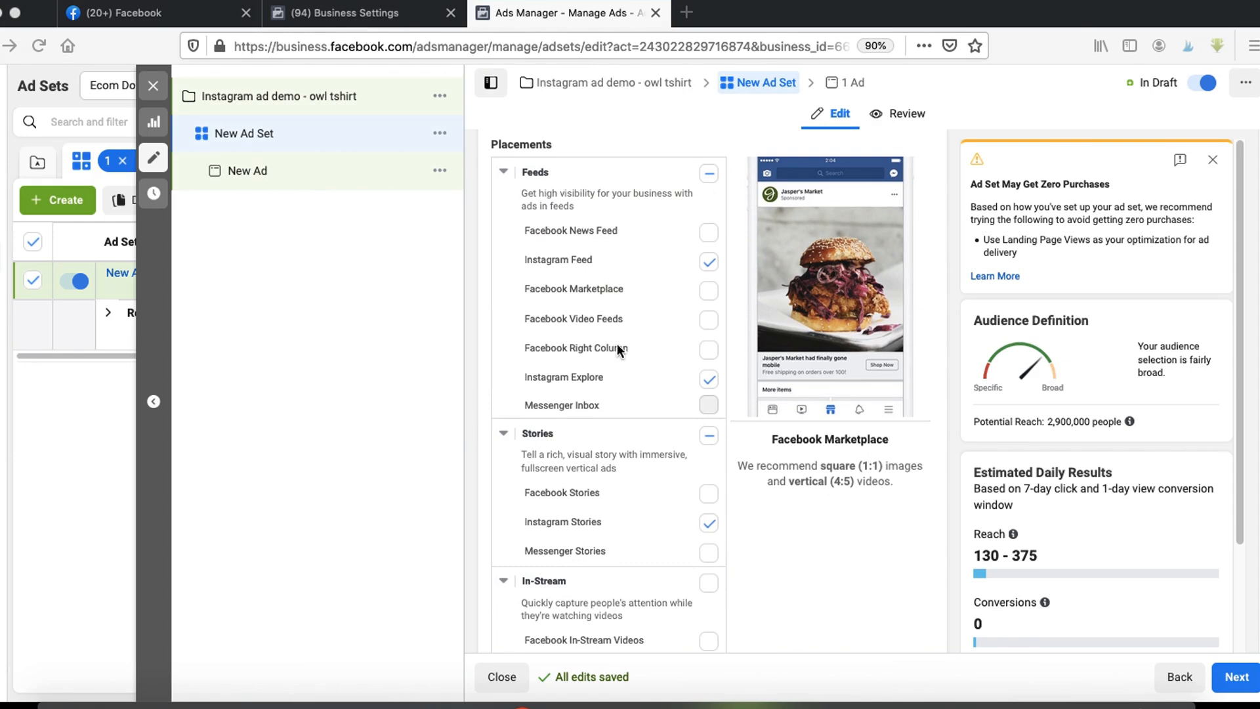
{"action": "left_click_drag", "start_coordinate": [528, 268], "coordinate": [596, 269]}
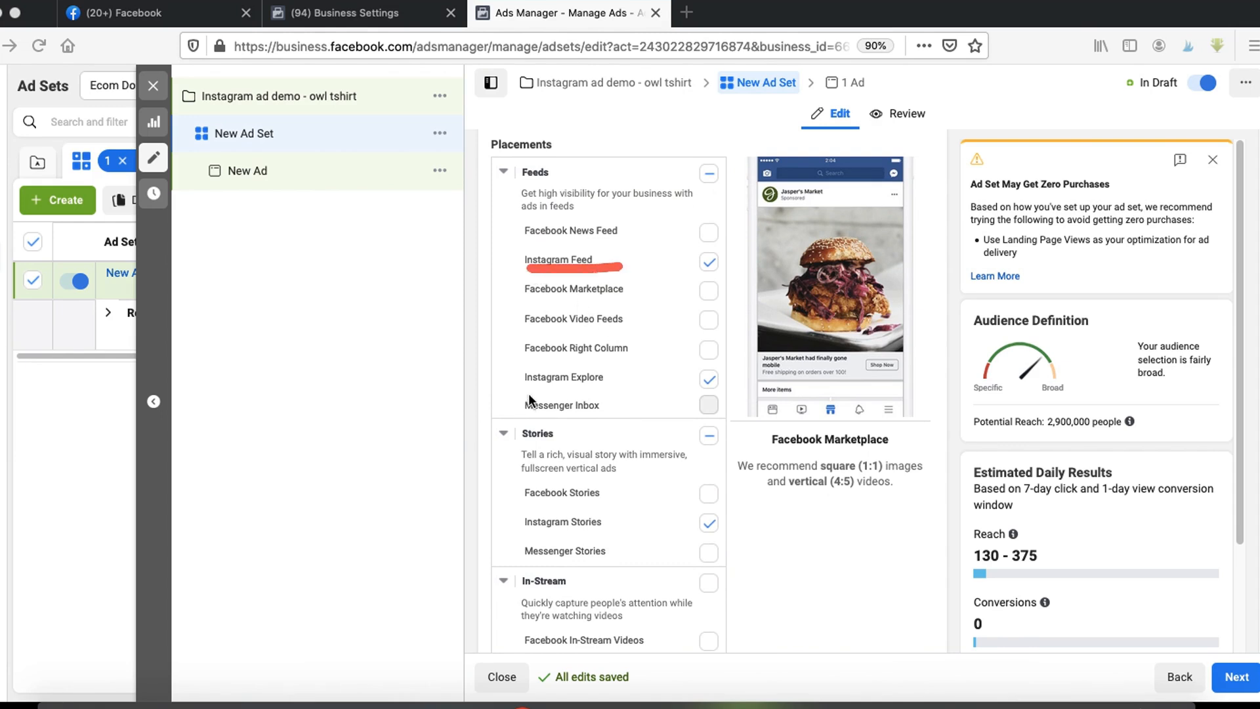
{"action": "left_click_drag", "start_coordinate": [523, 391], "coordinate": [605, 392]}
{"action": "left_click_drag", "start_coordinate": [514, 535], "coordinate": [662, 538]}
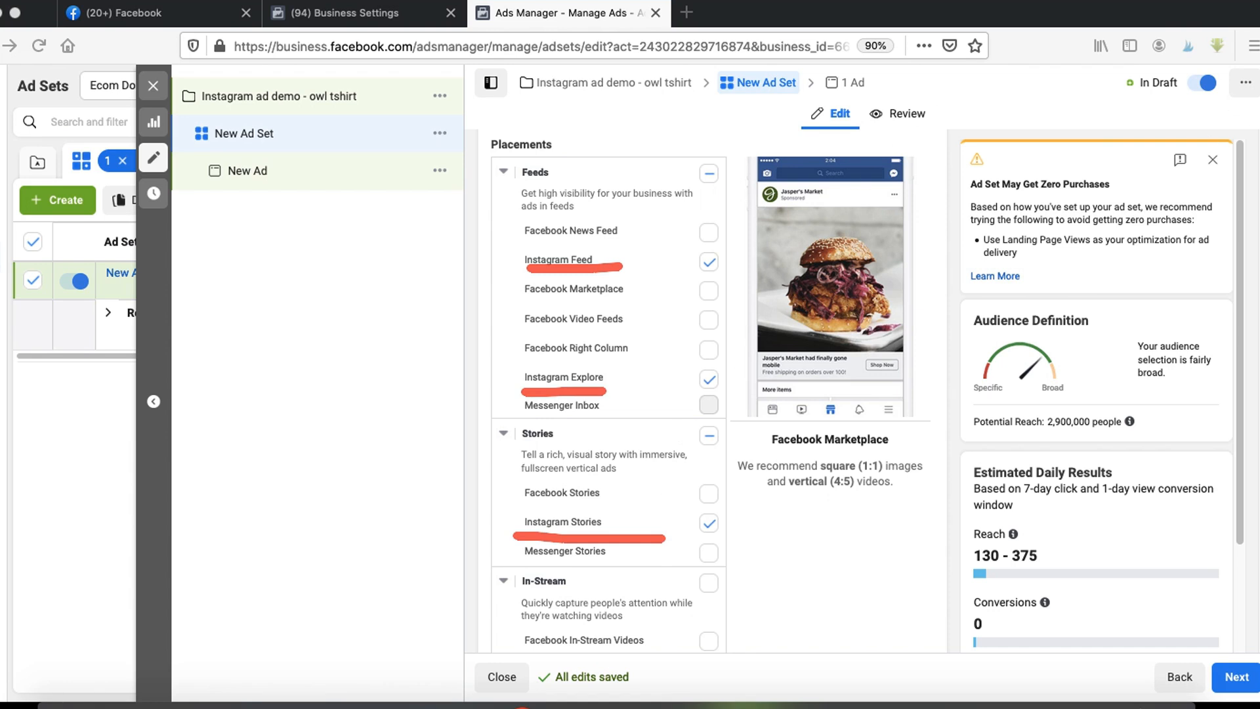
{"action": "key", "text": "Escape"}
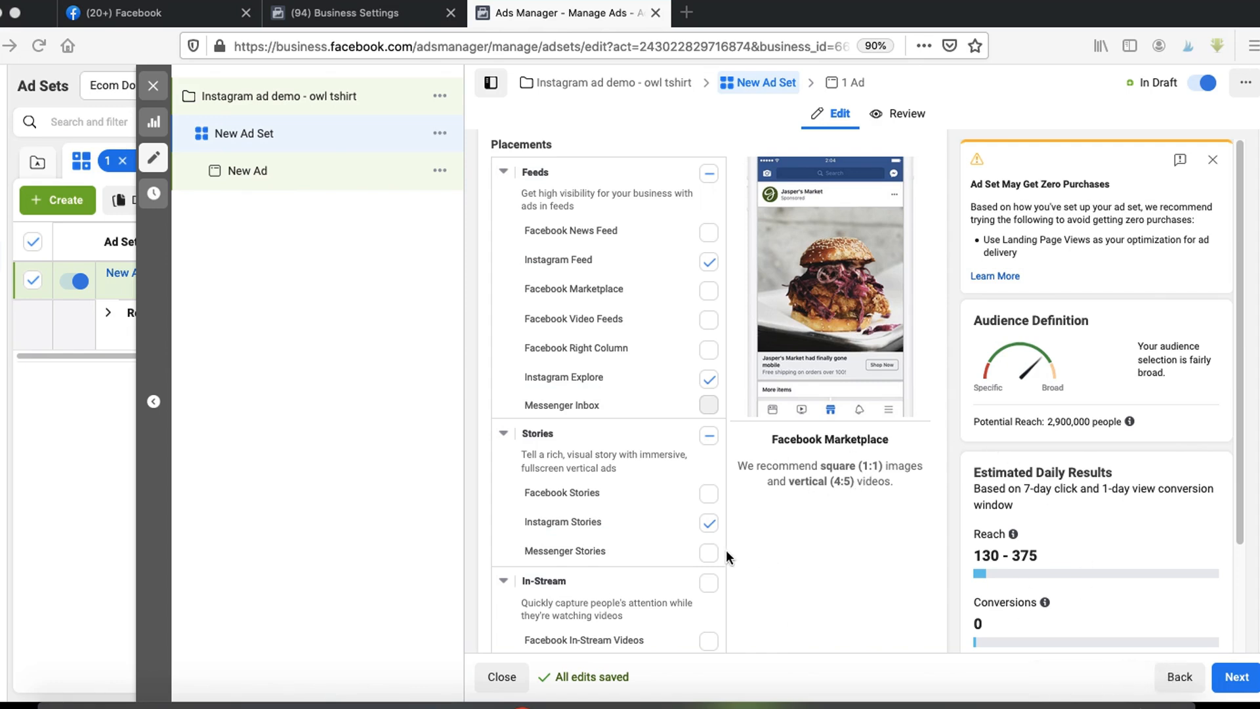
{"action": "left_click", "coordinate": [707, 380]}
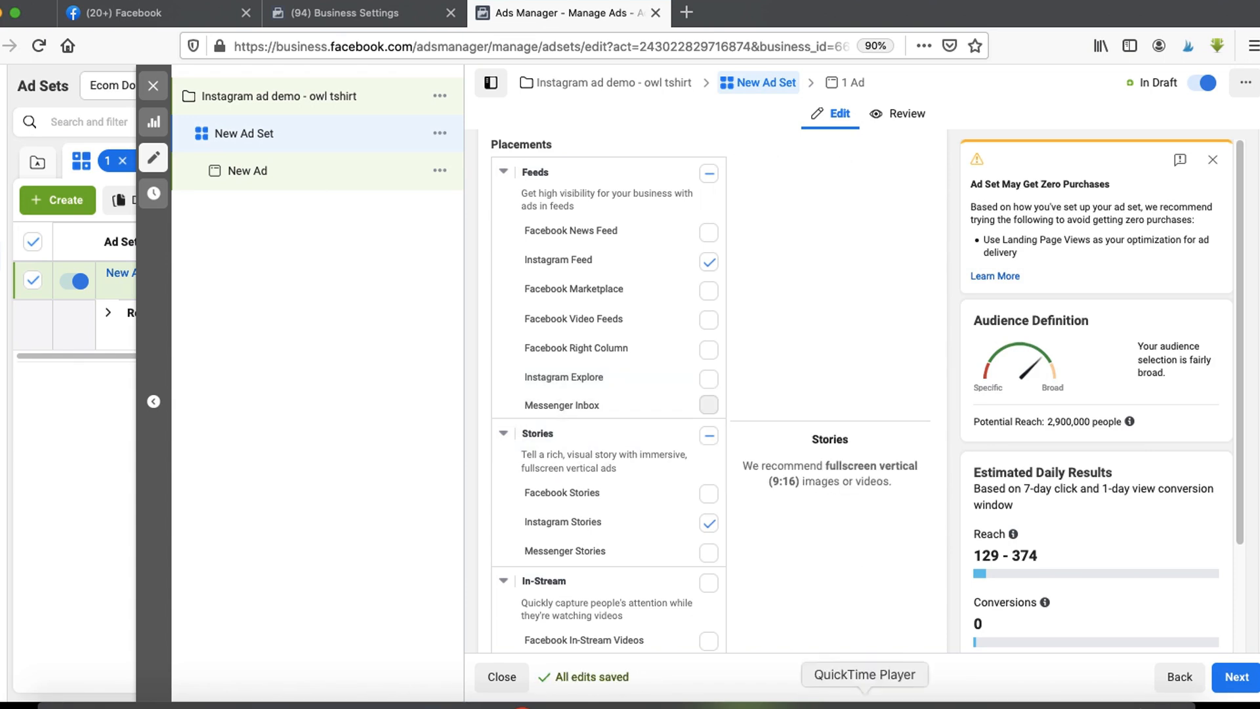
- Finish the ad set and continue to the ad's setup
{"action": "mouse_move", "coordinate": [591, 279]}
{"action": "left_mouse_down"}
{"action": "mouse_move", "coordinate": [509, 235]}
{"action": "mouse_move", "coordinate": [567, 281]}
{"action": "left_mouse_up"}
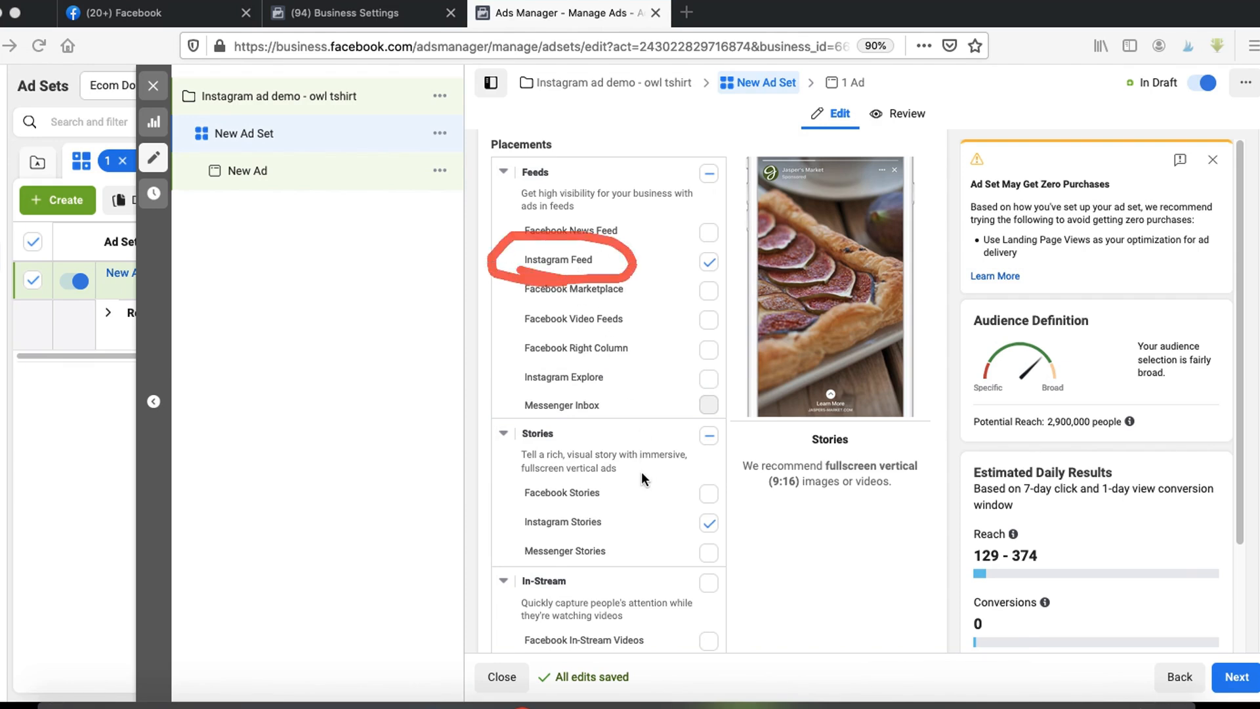
{"action": "mouse_move", "coordinate": [509, 493]}
{"action": "left_mouse_down"}
{"action": "mouse_move", "coordinate": [643, 501]}
{"action": "mouse_move", "coordinate": [521, 495]}
{"action": "left_mouse_up"}
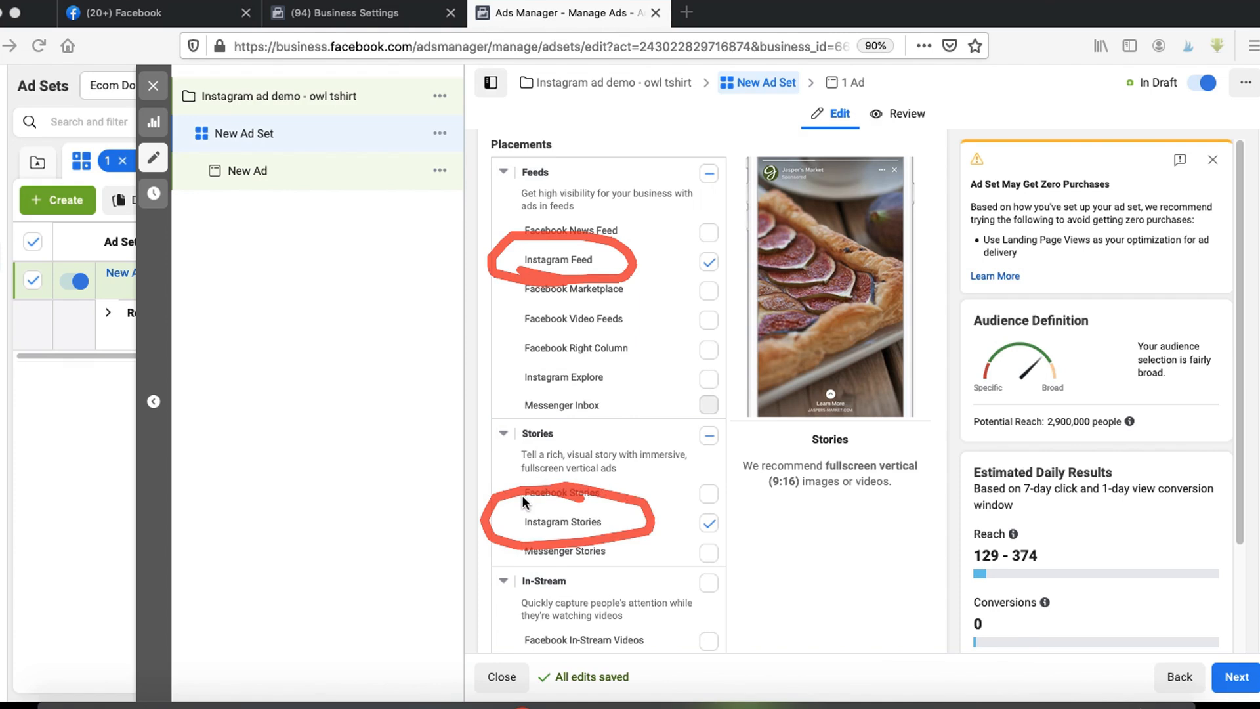
{"action": "key", "text": "Escape"}
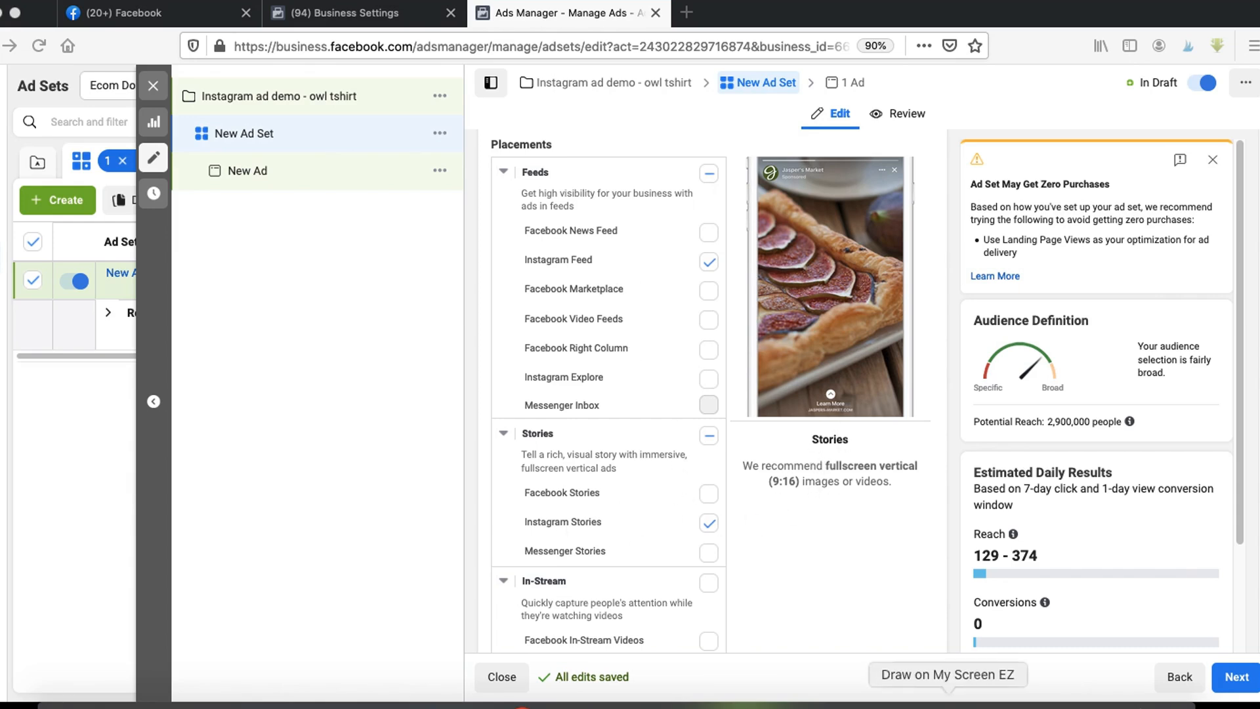
{"action": "mouse_move", "coordinate": [828, 425]}
{"action": "left_mouse_down"}
{"action": "mouse_move", "coordinate": [738, 437]}
{"action": "mouse_move", "coordinate": [936, 494]}
{"action": "left_mouse_up"}
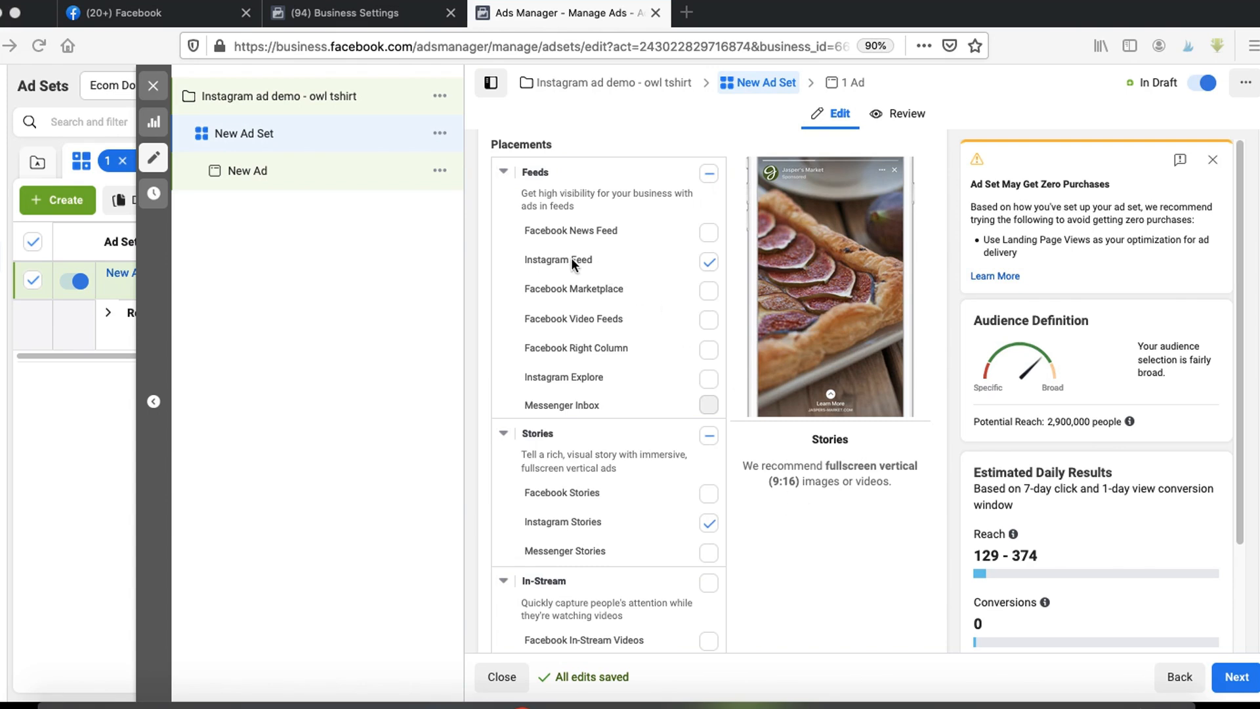
{"action": "mouse_move", "coordinate": [570, 260]}
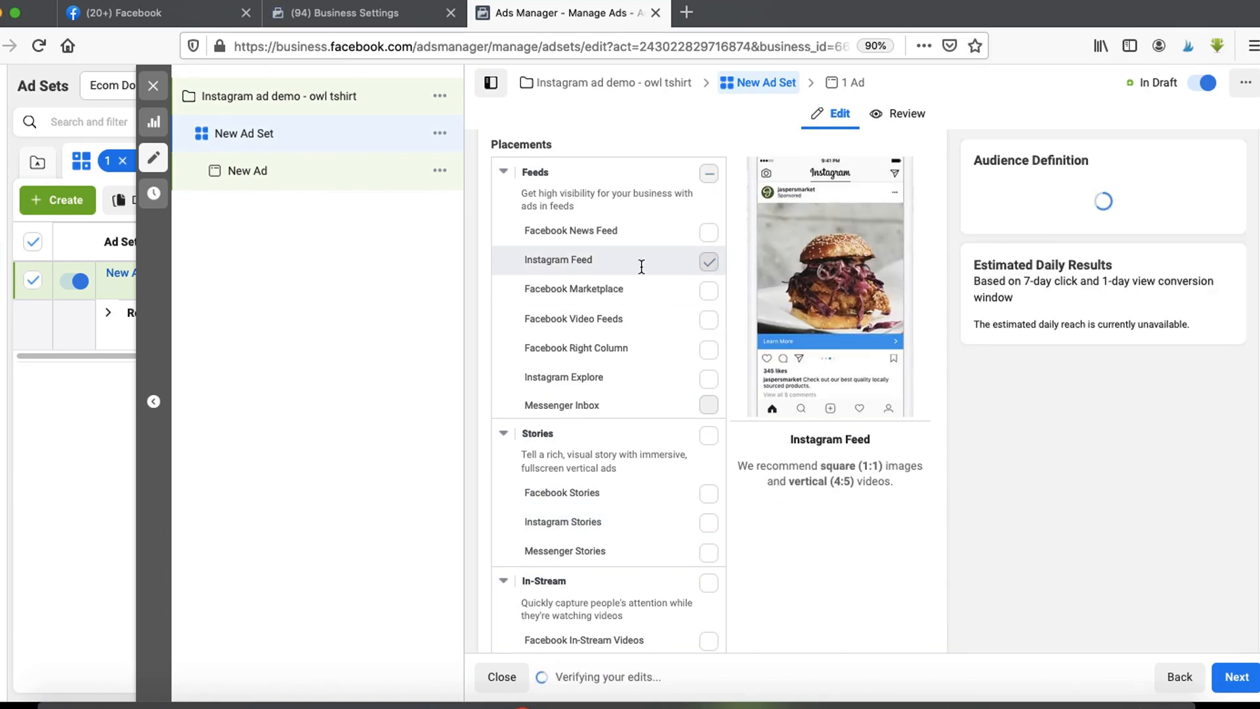
{"action": "scroll", "coordinate": [719, 273], "scroll_direction": "down", "scroll_amount": 6}
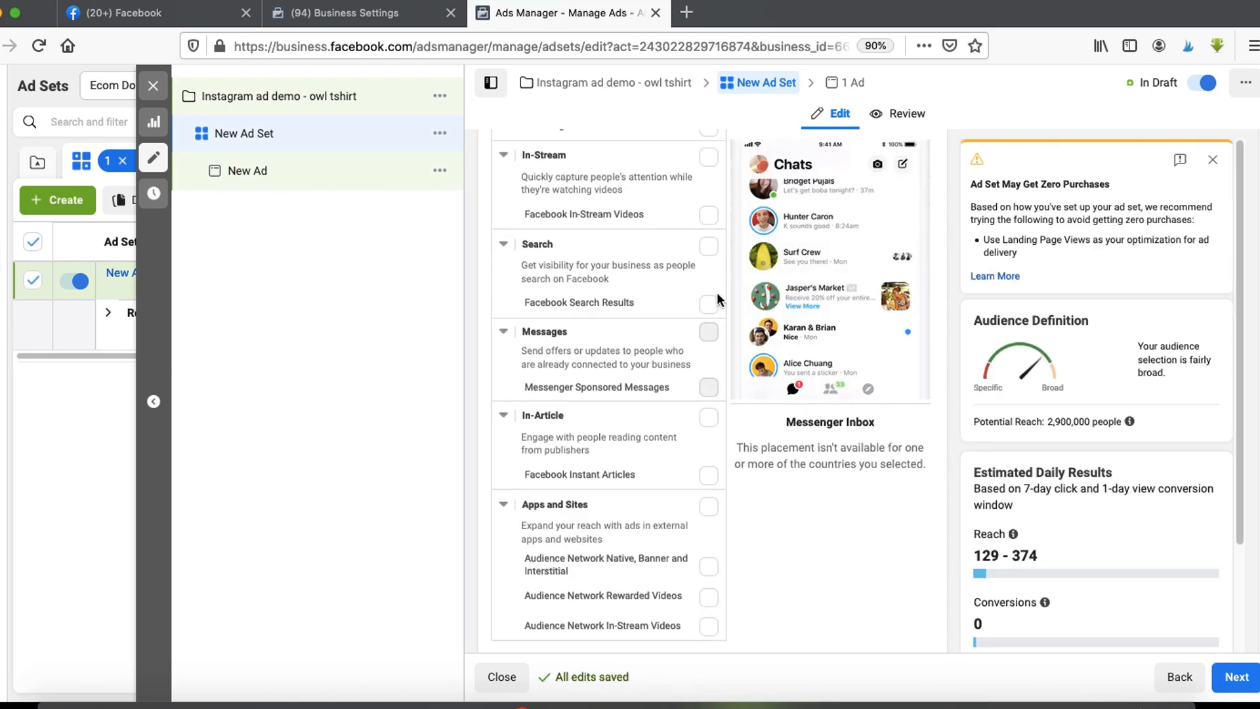
{"action": "scroll", "coordinate": [728, 315], "scroll_direction": "down", "scroll_amount": 5}
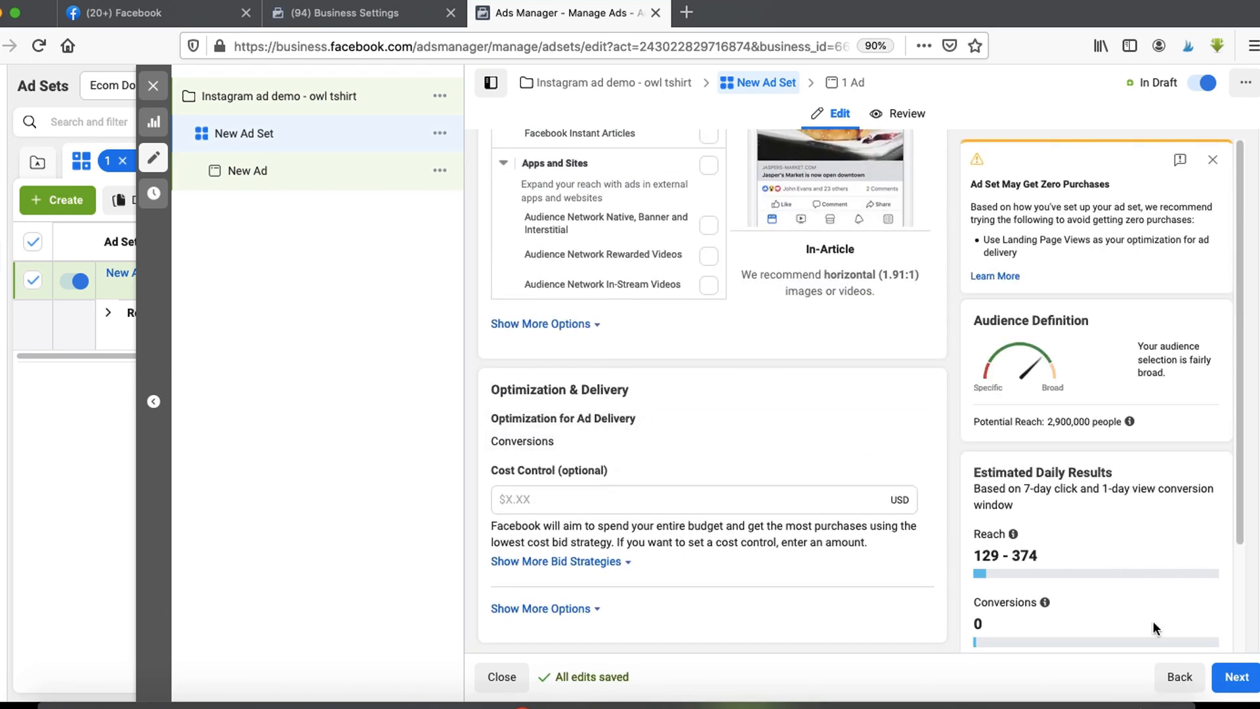
{"action": "left_click", "coordinate": [1237, 677]}
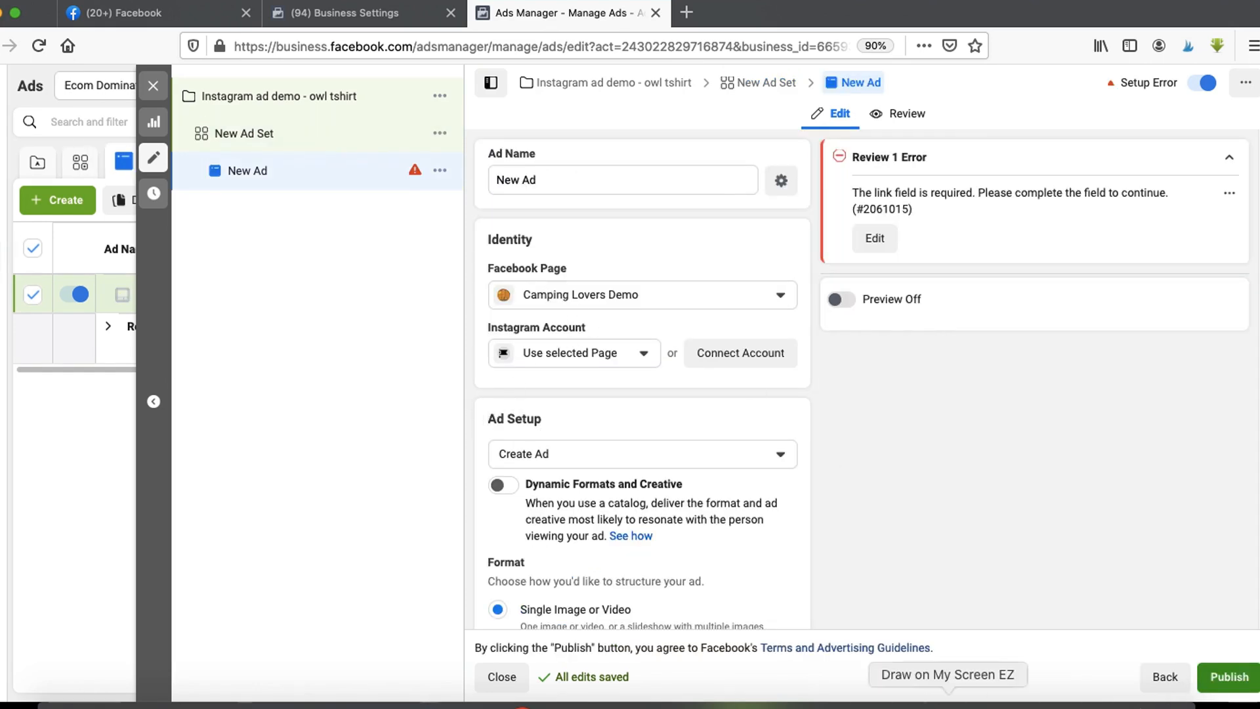
{"action": "left_click", "coordinate": [948, 704]}
{"action": "mouse_move", "coordinate": [528, 230]}
{"action": "left_mouse_down"}
{"action": "mouse_move", "coordinate": [495, 242]}
{"action": "mouse_move", "coordinate": [646, 262]}
{"action": "left_mouse_up"}
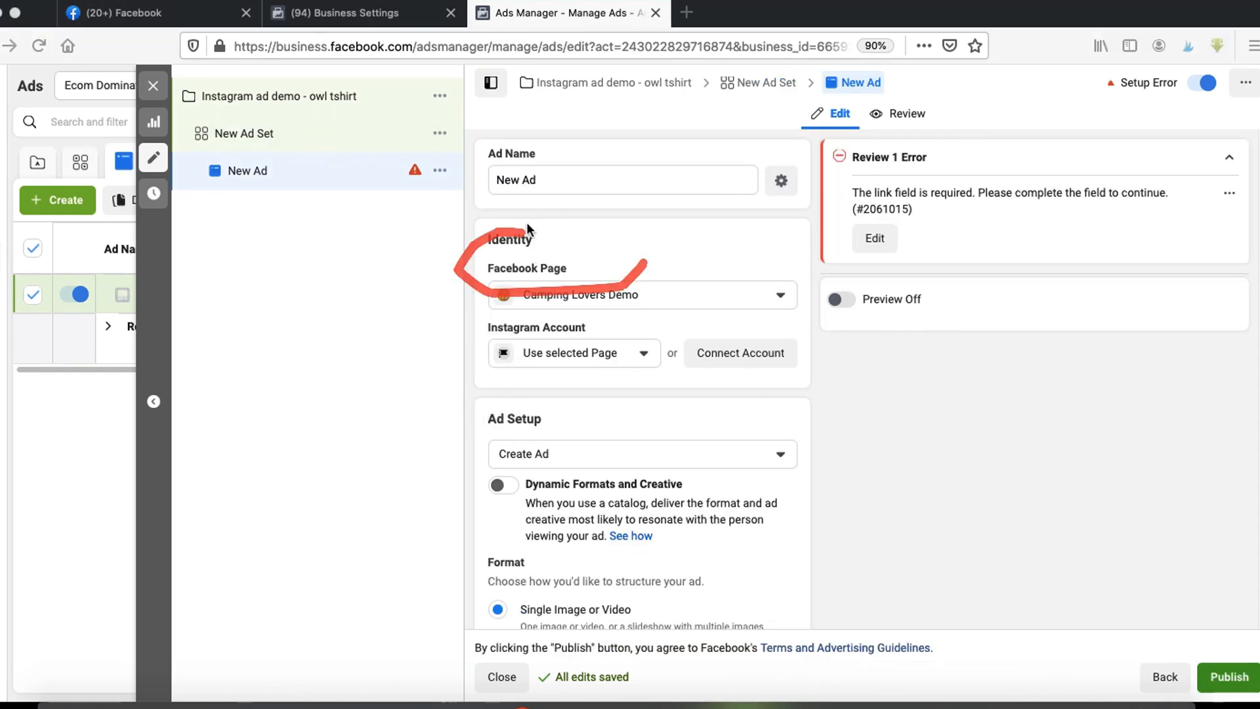
{"action": "mouse_move", "coordinate": [529, 314]}
{"action": "left_mouse_down"}
{"action": "mouse_move", "coordinate": [542, 397]}
{"action": "mouse_move", "coordinate": [618, 309]}
{"action": "left_mouse_up"}
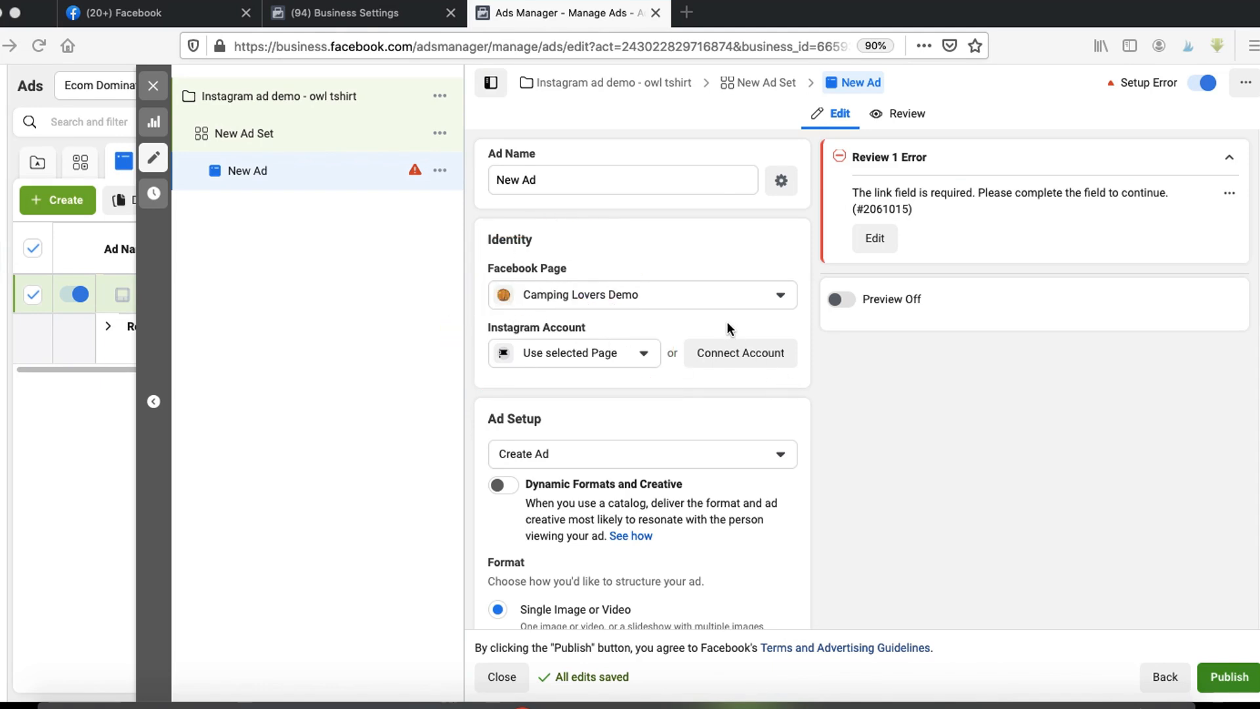
{"action": "left_click_drag", "start_coordinate": [730, 320], "coordinate": [698, 390]}
{"action": "left_click_drag", "start_coordinate": [825, 388], "coordinate": [667, 308]}
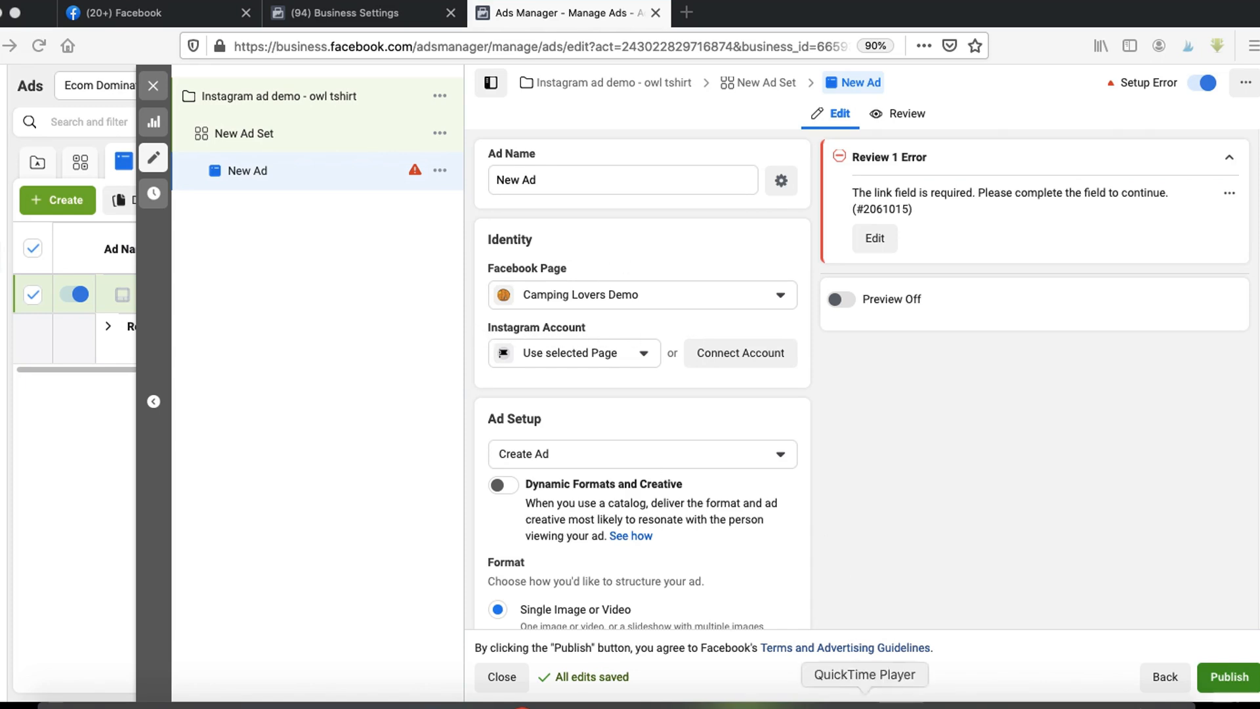
{"action": "mouse_move", "coordinate": [558, 283]}
{"action": "left_mouse_down"}
{"action": "mouse_move", "coordinate": [453, 256]}
{"action": "mouse_move", "coordinate": [566, 285]}
{"action": "left_mouse_up"}
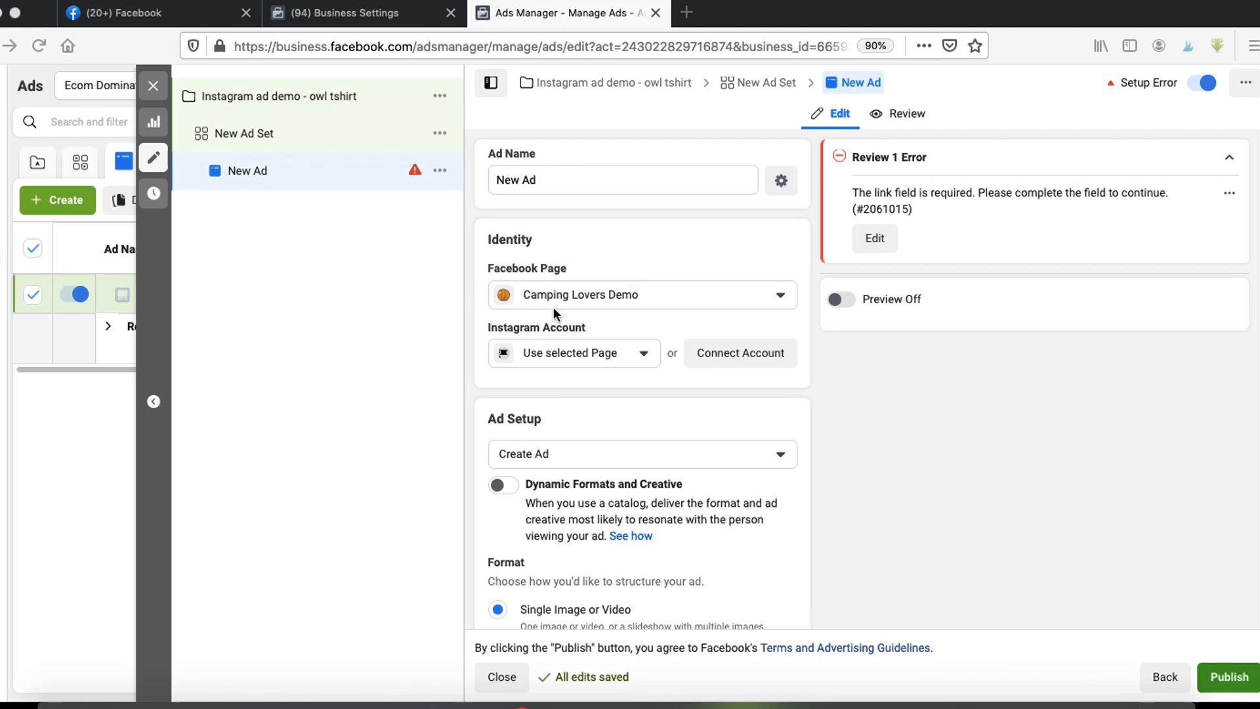
- Set the ad's Facebook Page identity to I Love Owls A Lot
{"action": "left_click", "coordinate": [587, 289]}
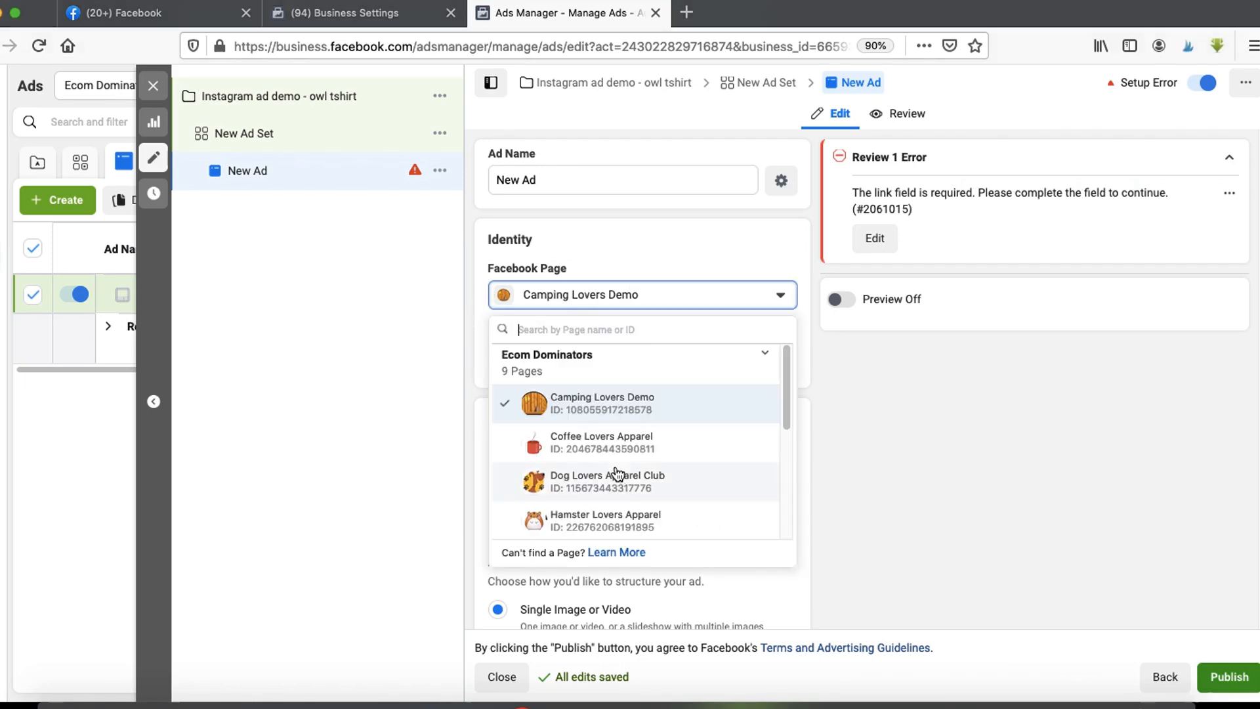
{"action": "scroll", "coordinate": [617, 471], "scroll_direction": "down", "scroll_amount": 2}
{"action": "left_click", "coordinate": [558, 481]}
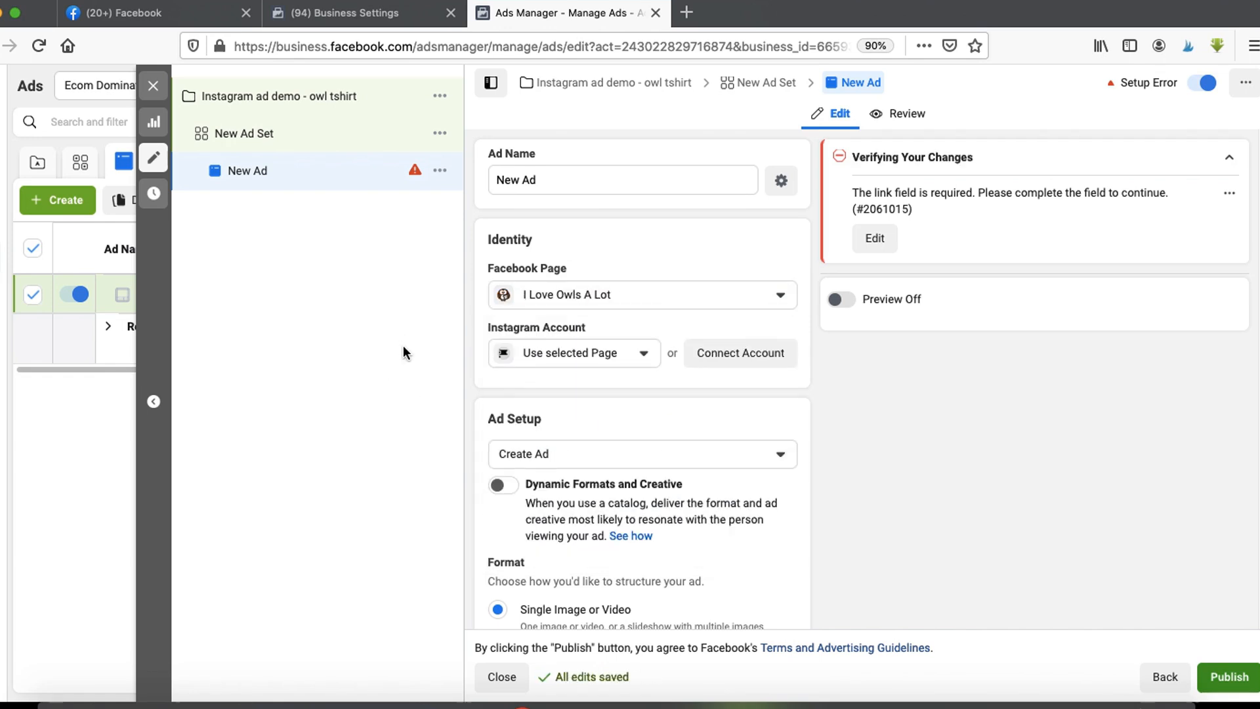
- Keep the Single Image or Video format and add the Black Friday Deals tumbler image as the ad's media
{"action": "scroll", "coordinate": [600, 393], "scroll_direction": "down", "scroll_amount": 5}
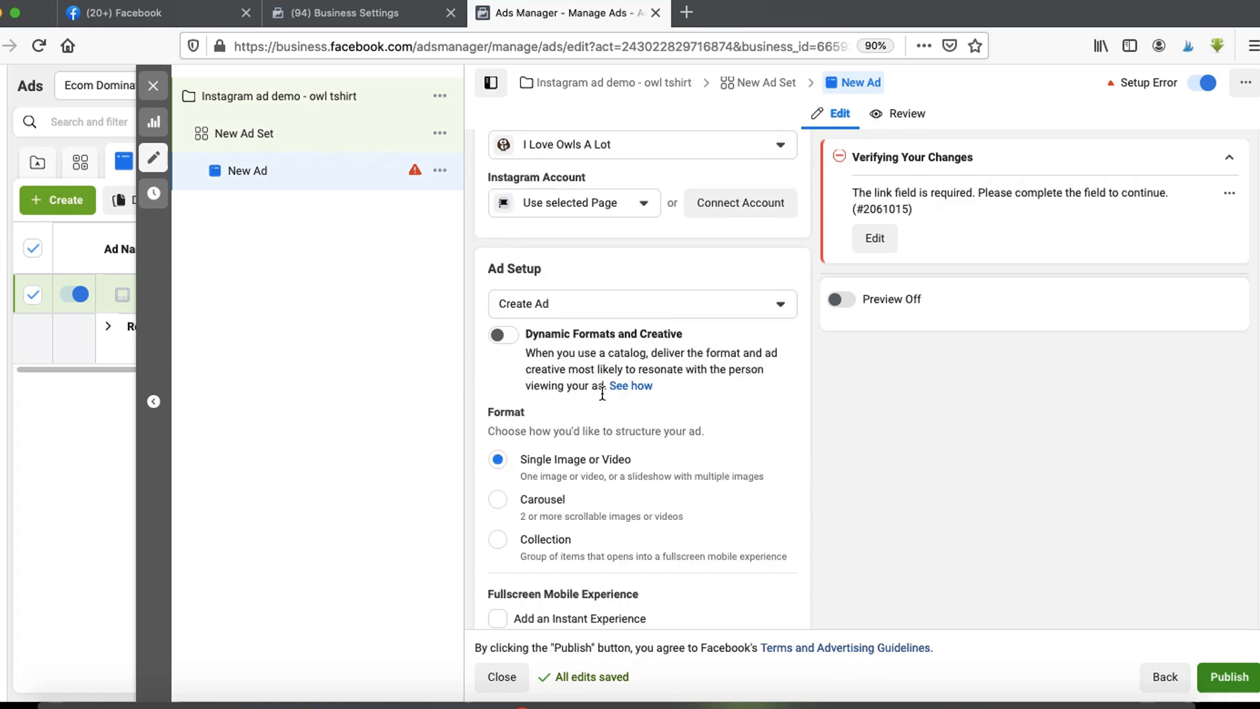
{"action": "scroll", "coordinate": [634, 367], "scroll_direction": "up", "scroll_amount": 1}
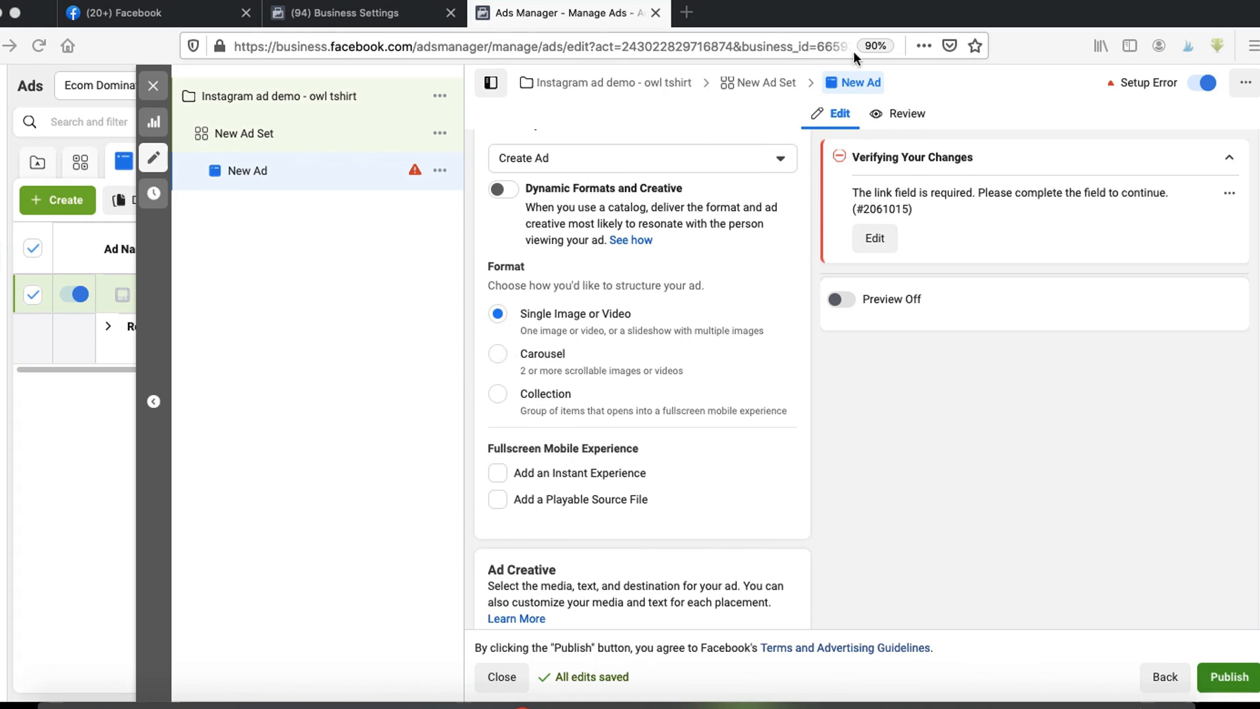
{"action": "left_click_drag", "start_coordinate": [510, 288], "coordinate": [597, 356]}
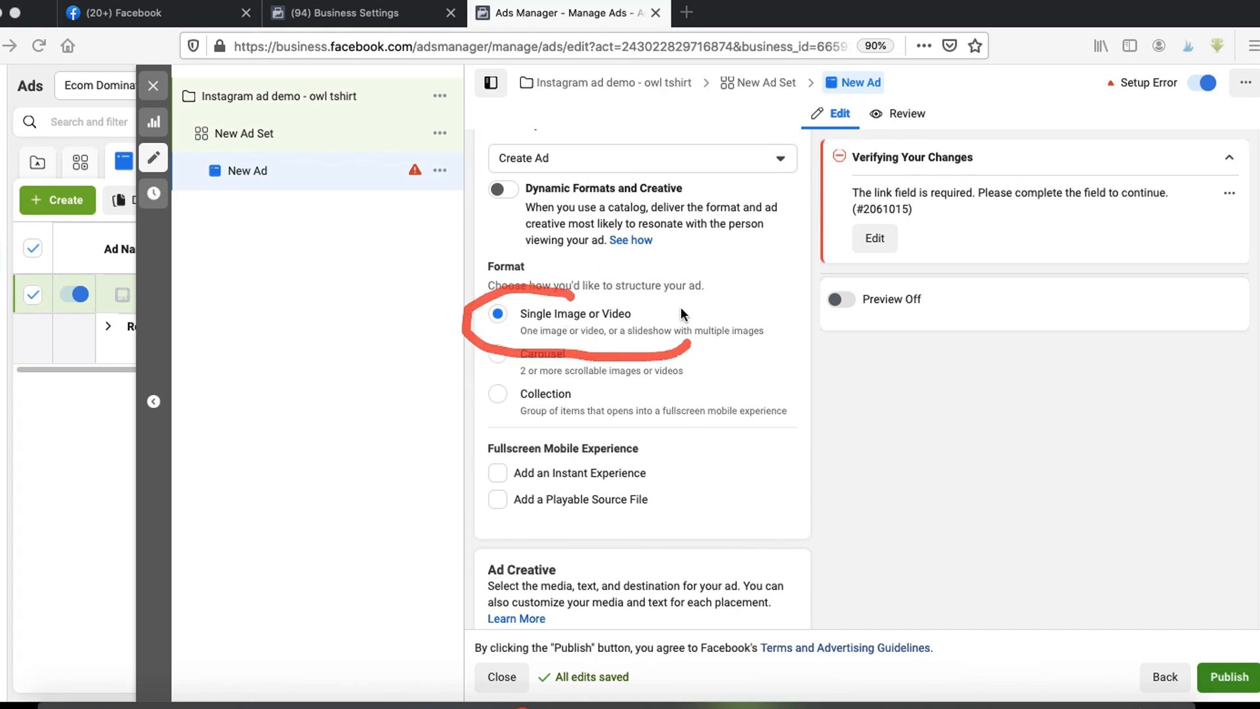
{"action": "scroll", "coordinate": [554, 383], "scroll_direction": "down", "scroll_amount": 1}
{"action": "scroll", "coordinate": [554, 389], "scroll_direction": "down", "scroll_amount": 1}
{"action": "scroll", "coordinate": [525, 403], "scroll_direction": "down", "scroll_amount": 5}
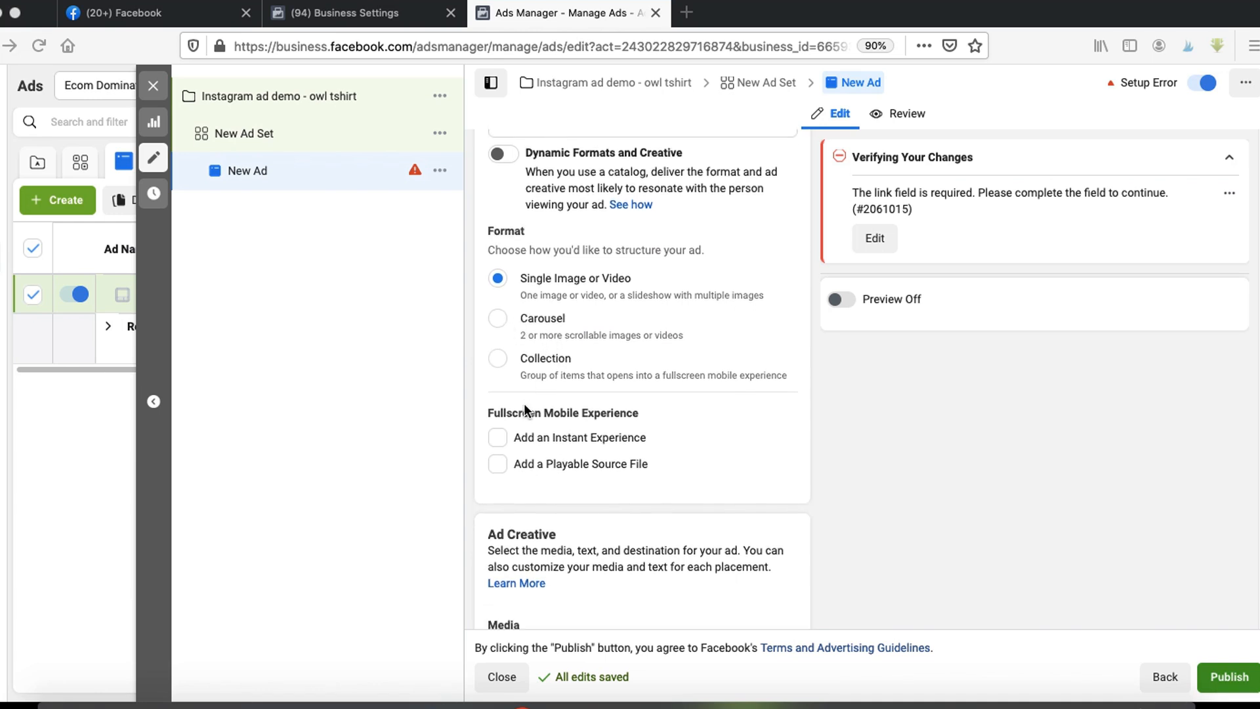
{"action": "scroll", "coordinate": [523, 403], "scroll_direction": "down", "scroll_amount": 3}
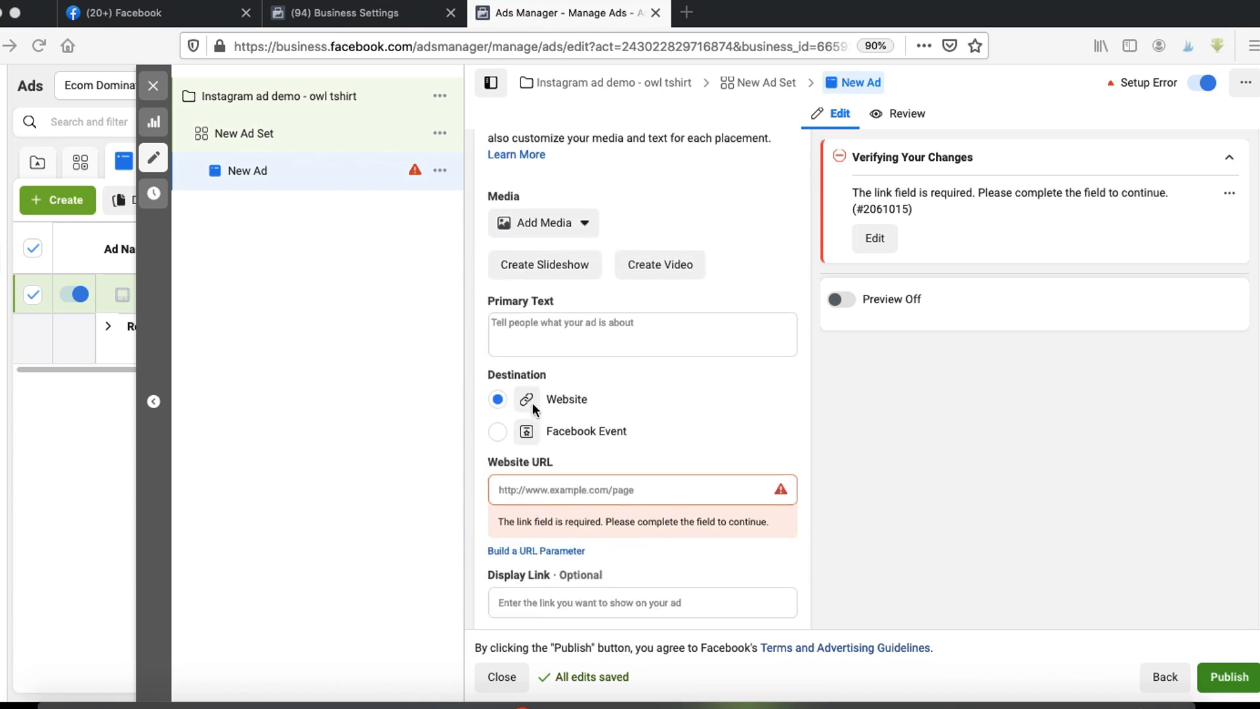
{"action": "left_click", "coordinate": [570, 219]}
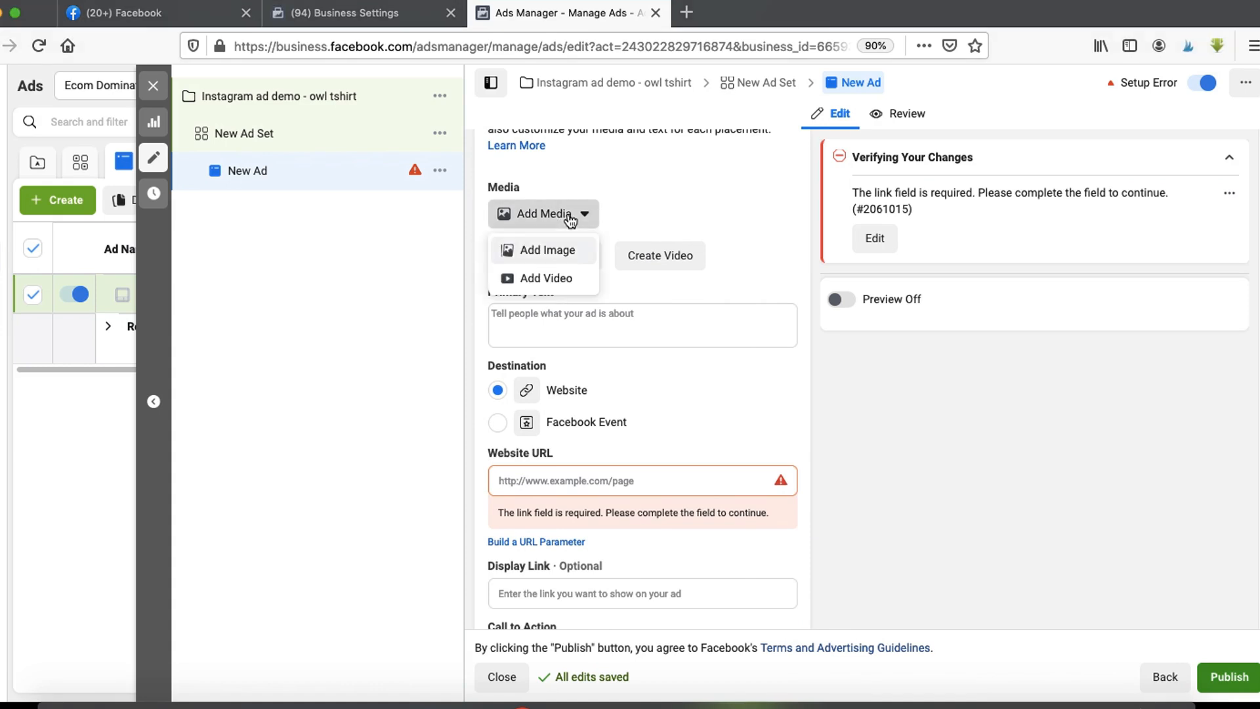
{"action": "left_click", "coordinate": [557, 255]}
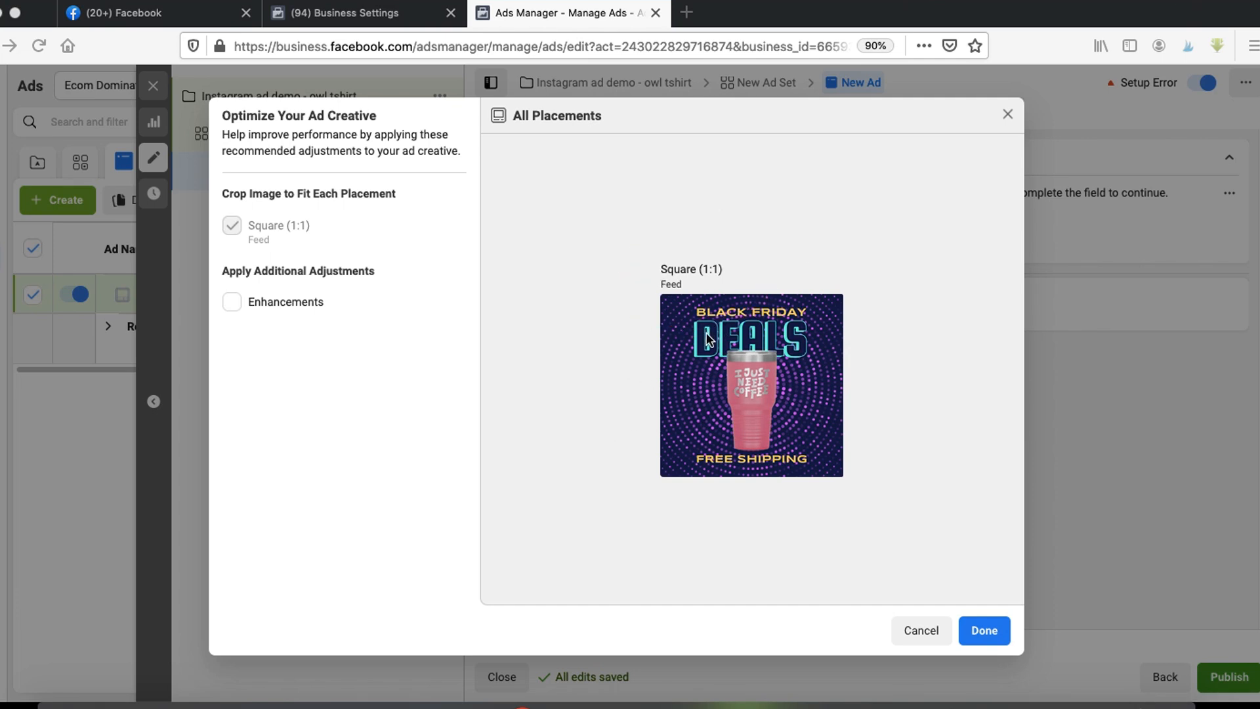
{"action": "left_click", "coordinate": [984, 630]}
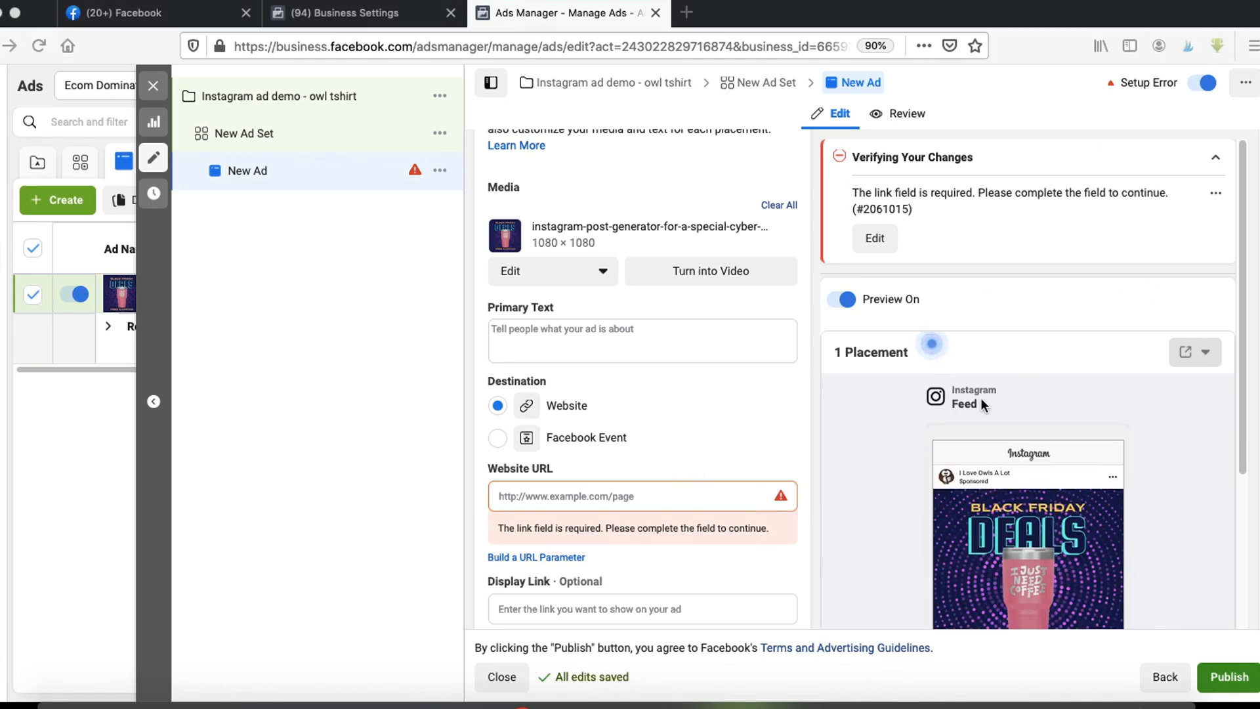
- Write the primary text "Do you love coffee?" with a second line "Grab your here>>"
{"action": "left_click", "coordinate": [558, 336]}
{"action": "type", "text": "Do yo"}
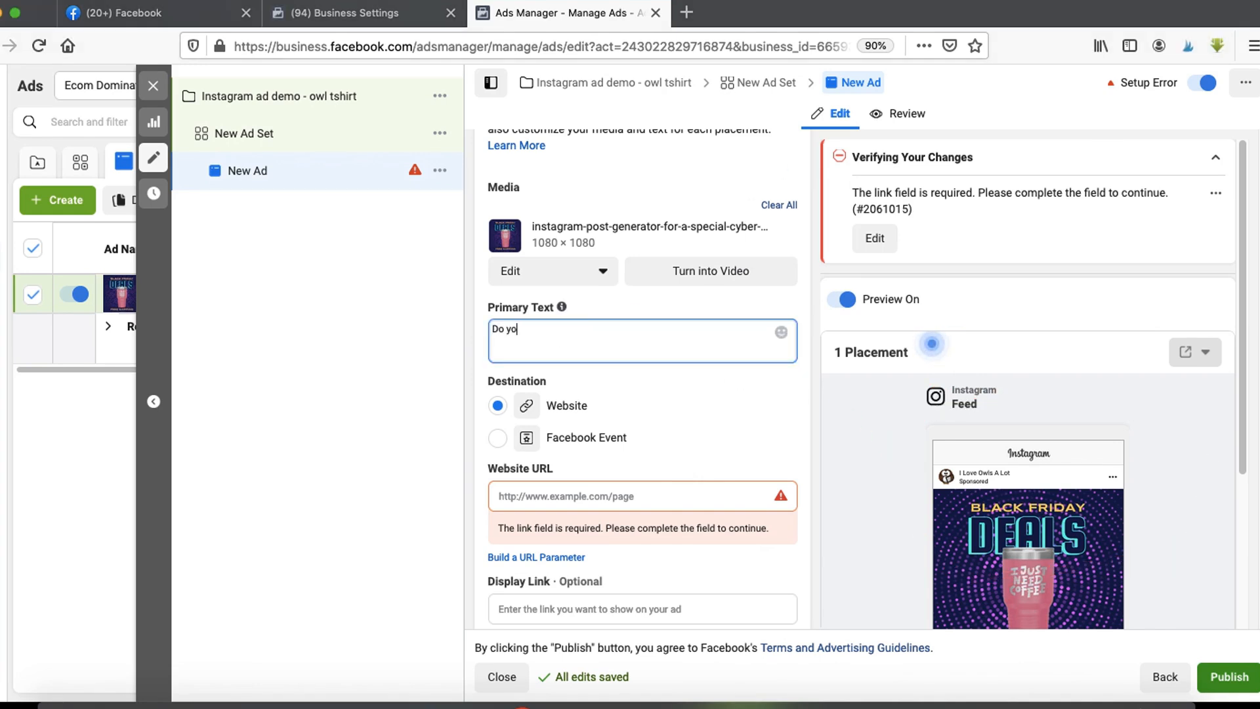
{"action": "type", "text": "u love coffee? "}
{"action": "type", "text": "Grab y"}
{"action": "type", "text": "our here>>"}
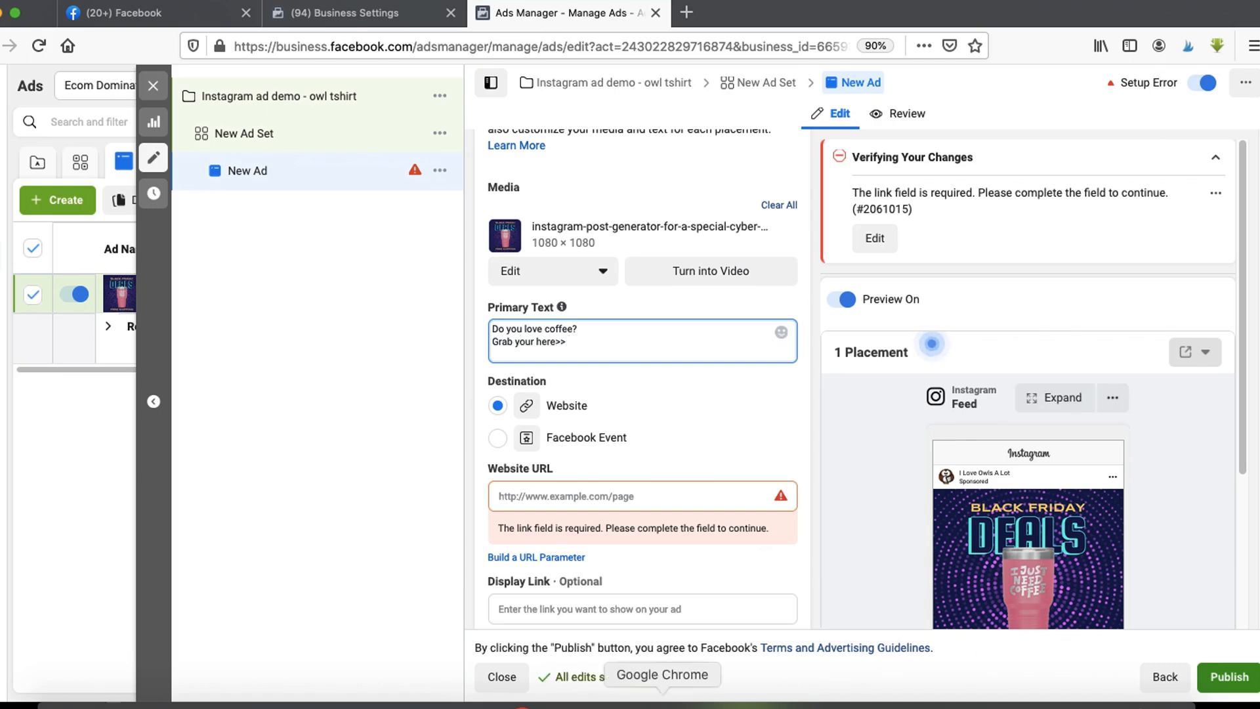
- Copy the I Just Need Coffee Tumbler product page URL from the store and paste it after "Grab your here>>"
{"action": "left_click", "coordinate": [662, 703]}
{"action": "key", "text": "super+l"}
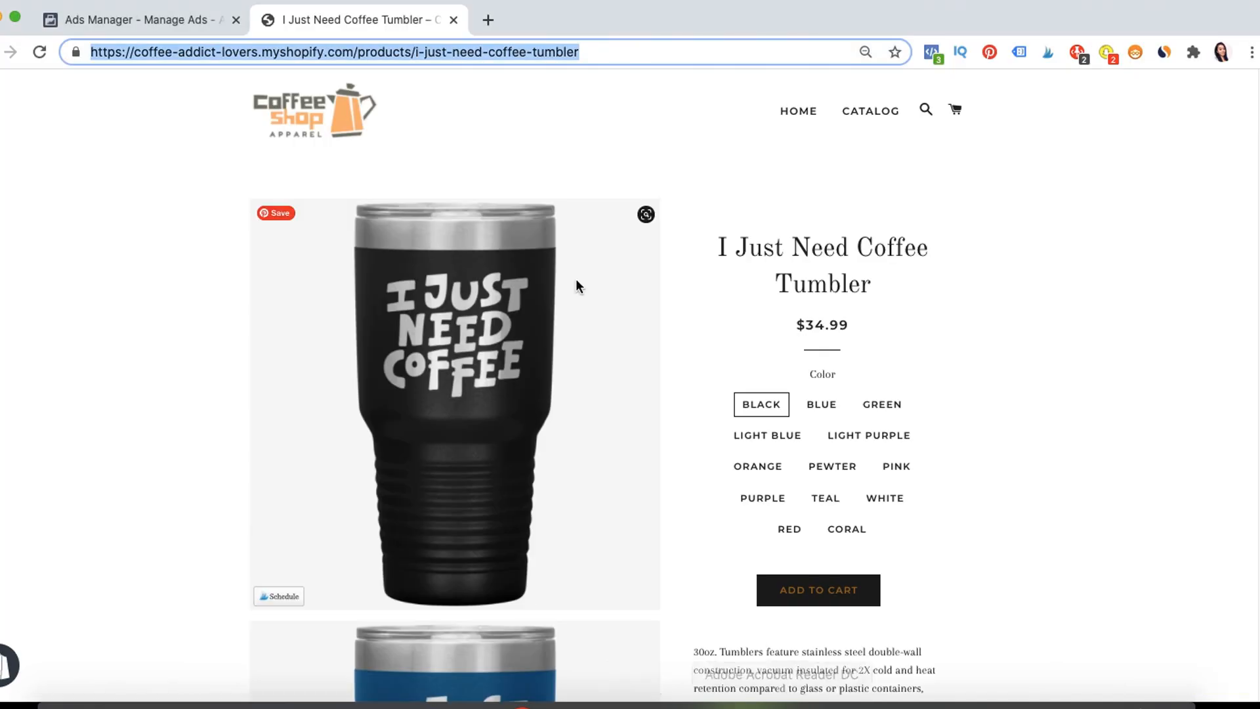
{"action": "key", "text": "super+c"}
{"action": "left_click", "coordinate": [577, 701]}
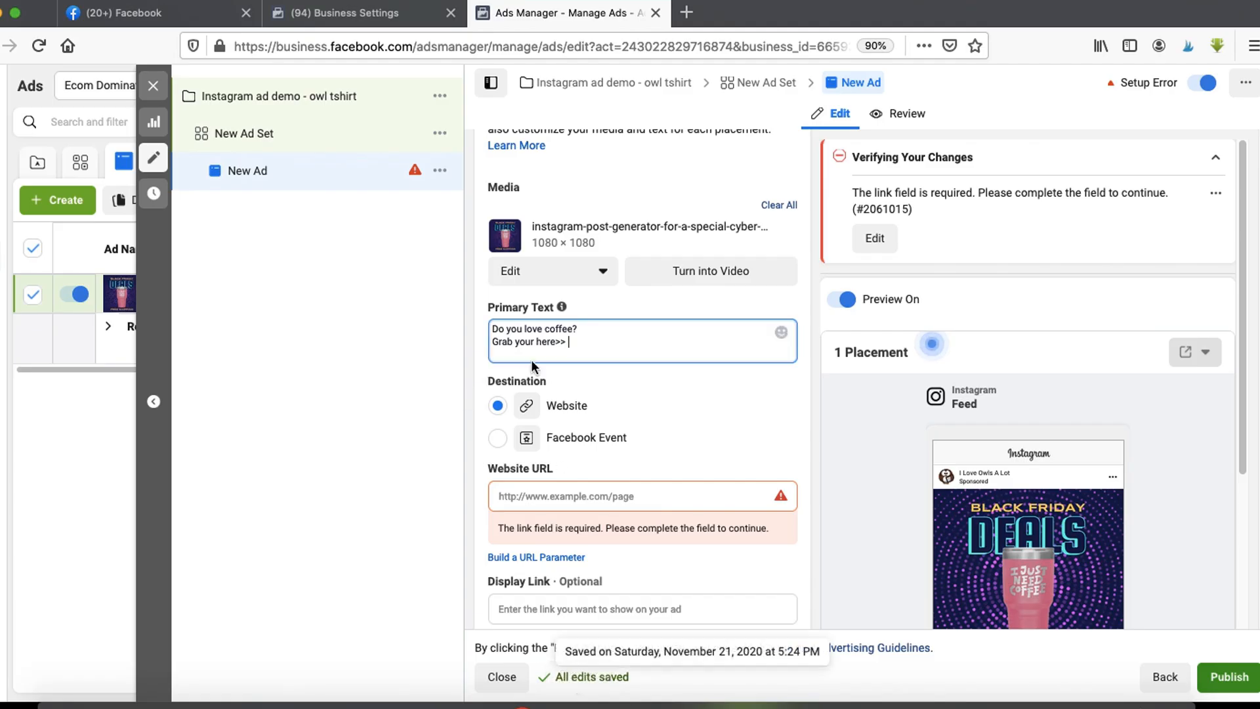
{"action": "key", "text": "super+v"}
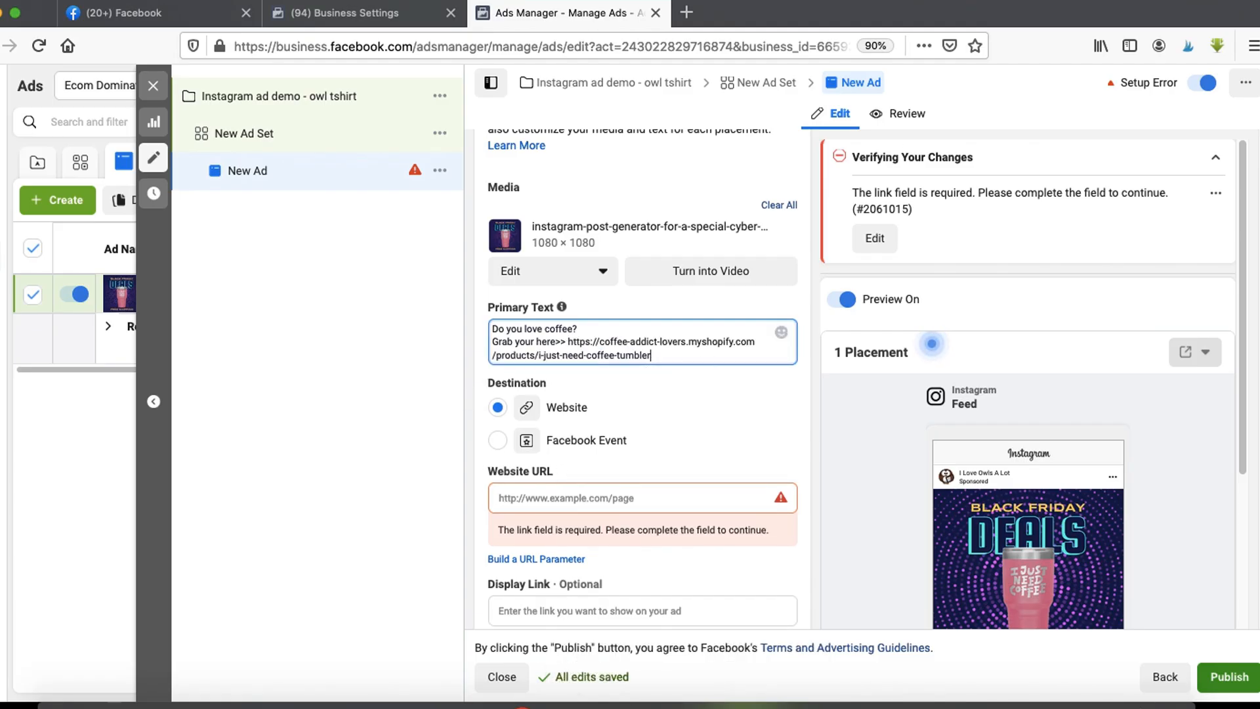
- Add a final primary text line reading "Free shipping today only!"
{"action": "key", "text": "Return"}
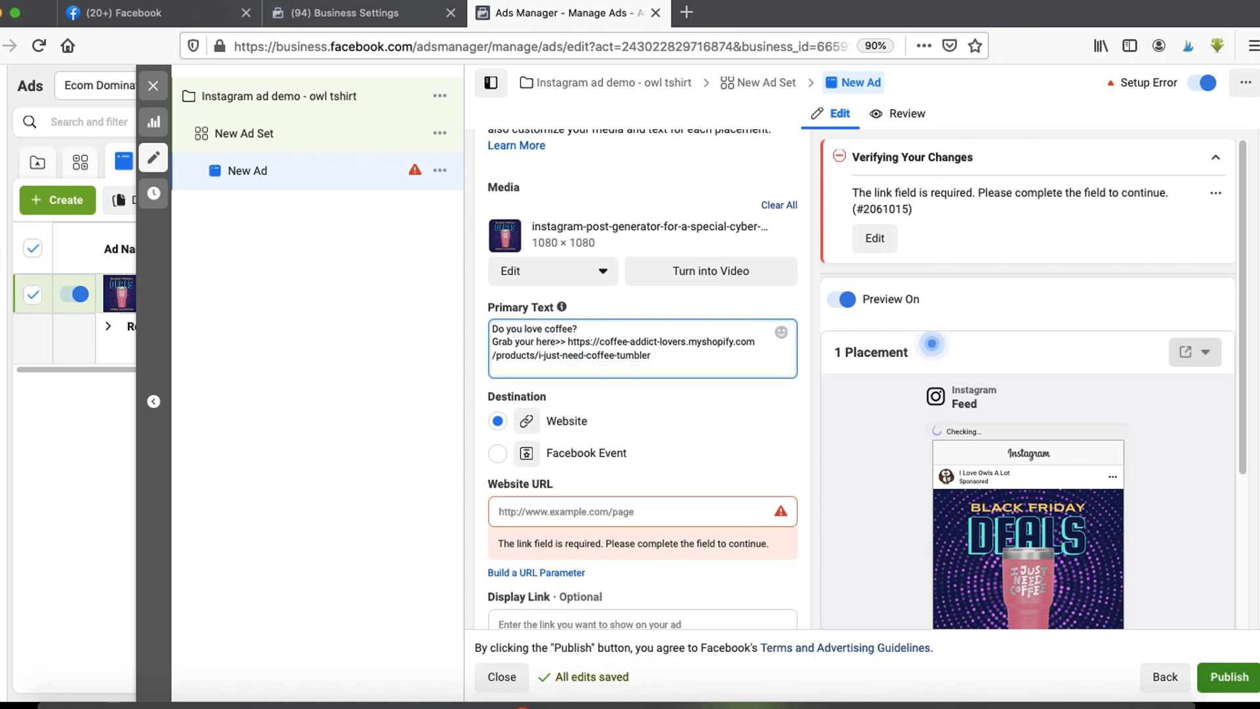
{"action": "type", "text": "Free shipping today only!"}
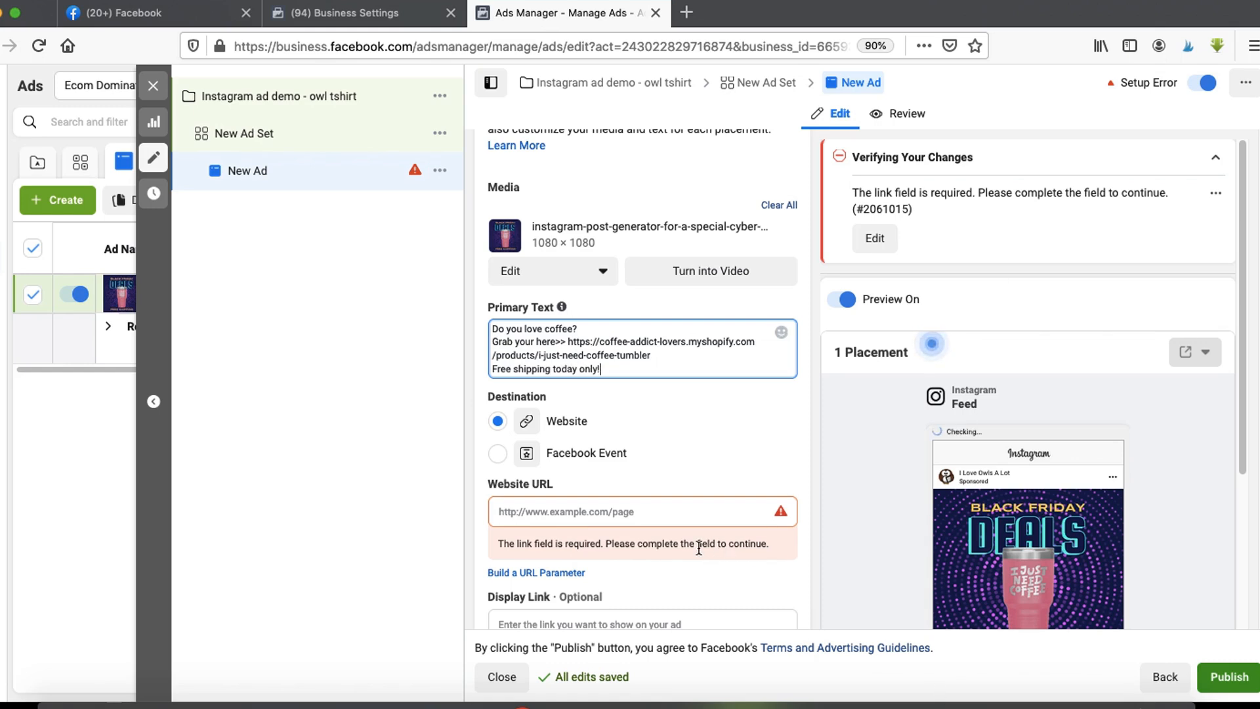
- Paste the tumbler product URL as the website URL and set the call to action to Shop Now
{"action": "left_click", "coordinate": [581, 518]}
{"action": "left_click", "coordinate": [550, 518]}
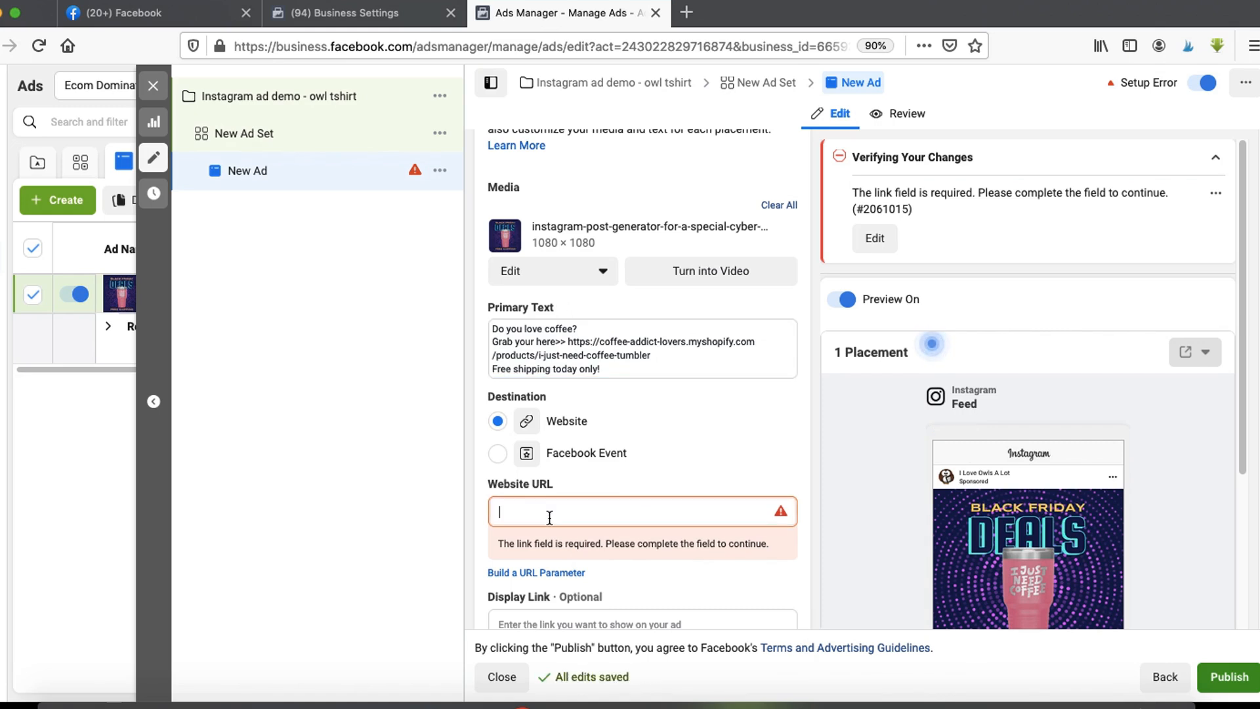
{"action": "key", "text": "ctrl+v"}
{"action": "scroll", "coordinate": [551, 515], "scroll_direction": "down", "scroll_amount": 5}
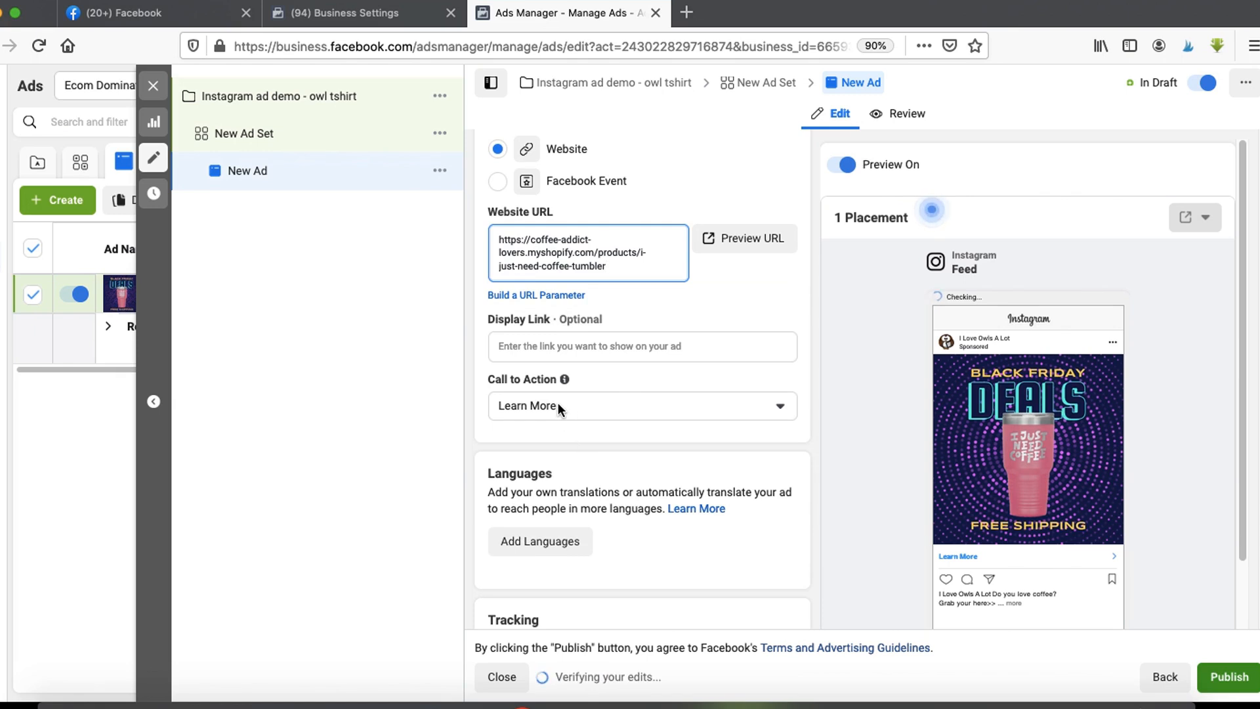
{"action": "left_click", "coordinate": [564, 407]}
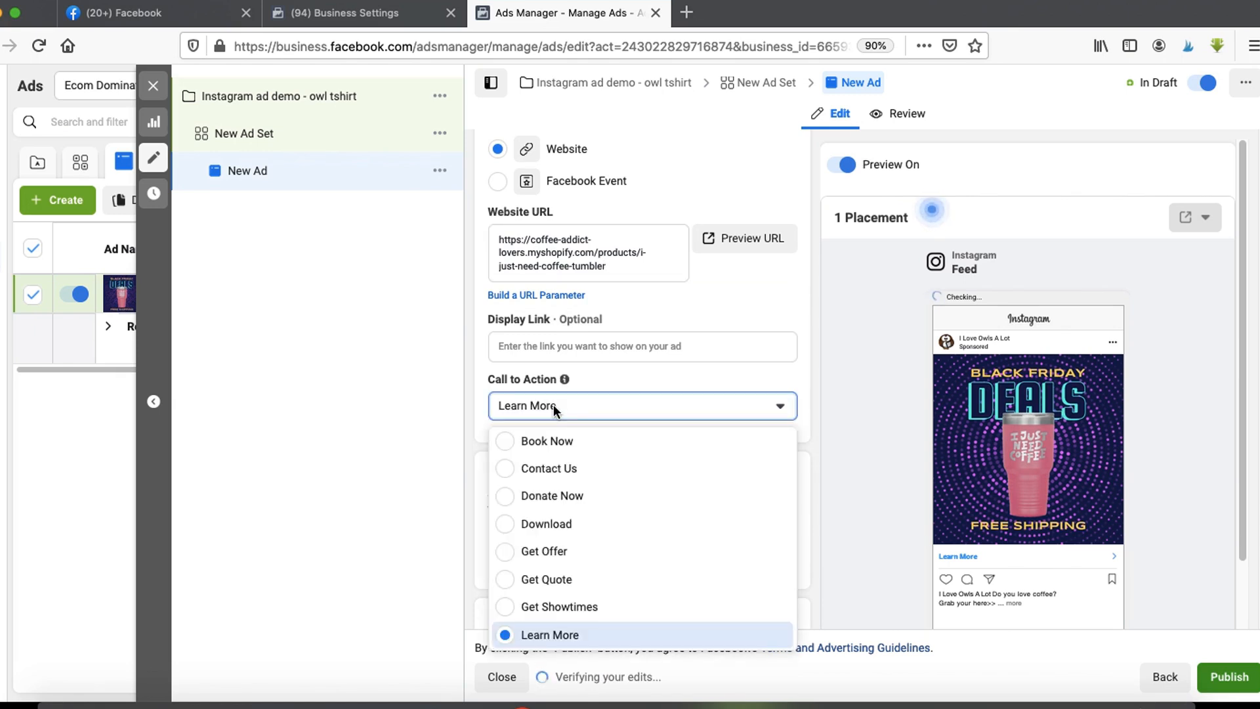
{"action": "scroll", "coordinate": [562, 527], "scroll_direction": "down", "scroll_amount": 5}
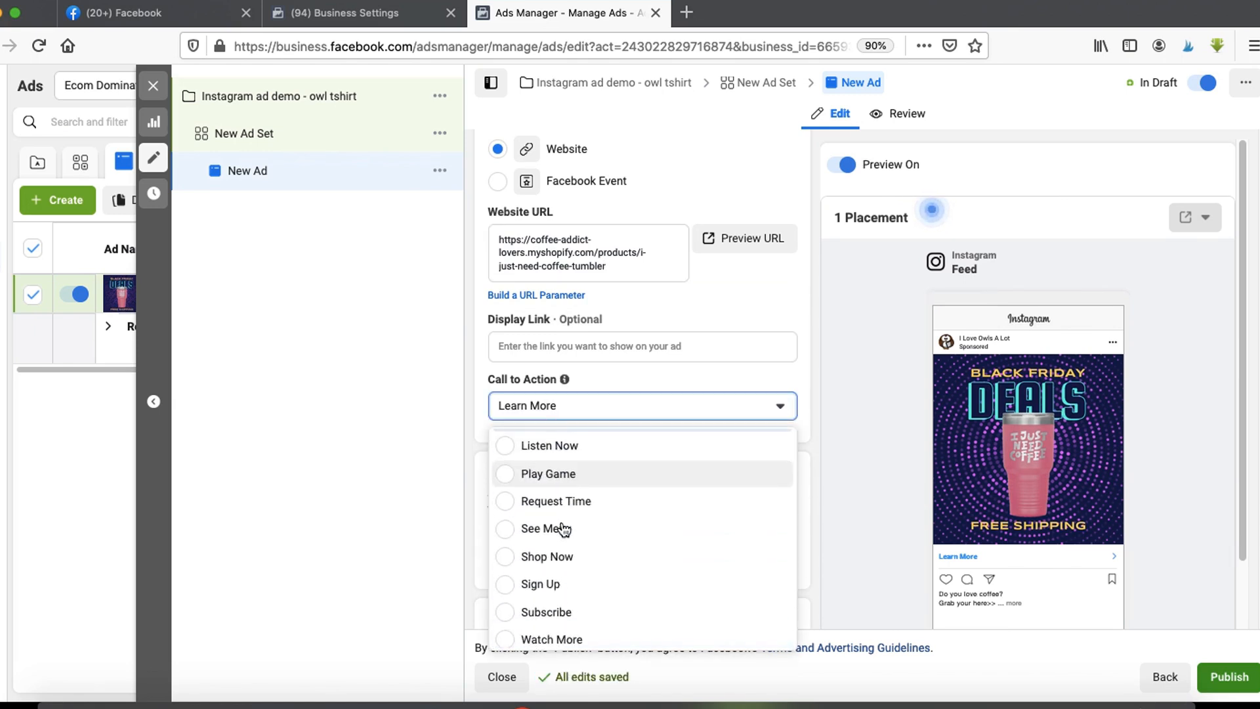
{"action": "left_click", "coordinate": [562, 524]}
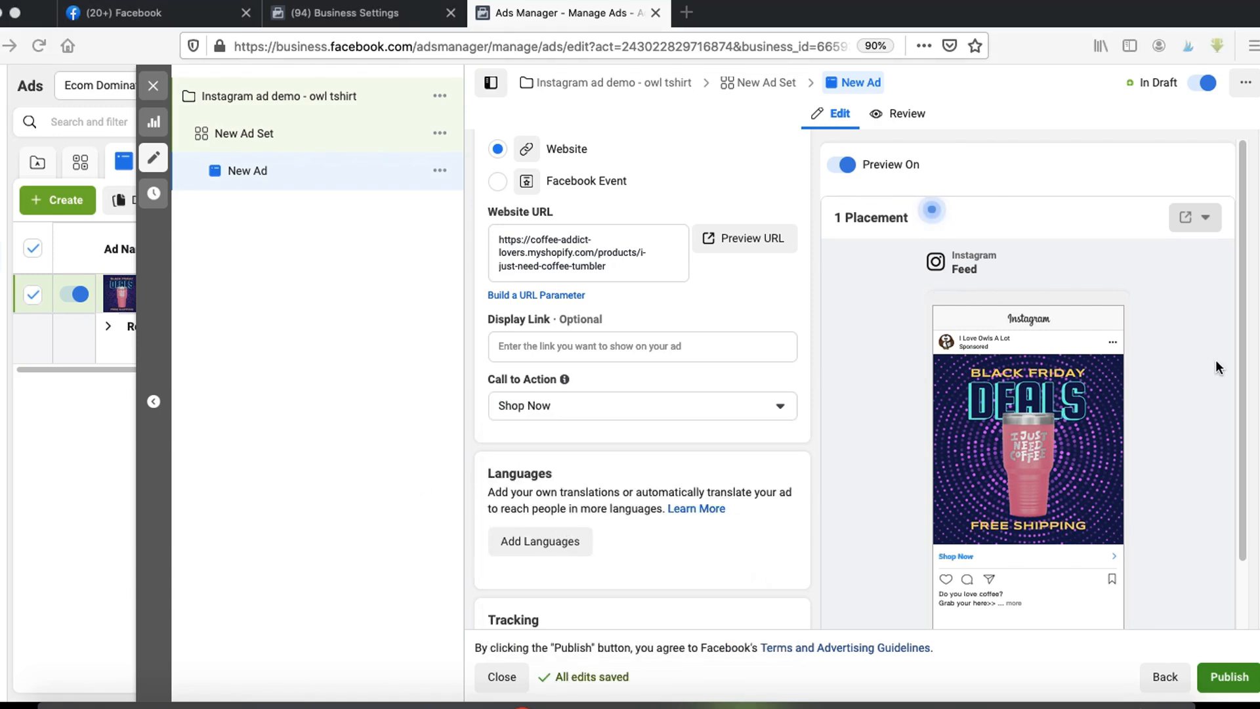
- Return to the ad set and switch the placement from Instagram Feed to Instagram Stories
{"action": "mouse_move", "coordinate": [1024, 294]}
{"action": "left_mouse_down"}
{"action": "mouse_move", "coordinate": [871, 368]}
{"action": "mouse_move", "coordinate": [1108, 630]}
{"action": "mouse_move", "coordinate": [1037, 315]}
{"action": "mouse_move", "coordinate": [959, 312]}
{"action": "left_mouse_up"}
{"action": "left_click", "coordinate": [250, 134]}
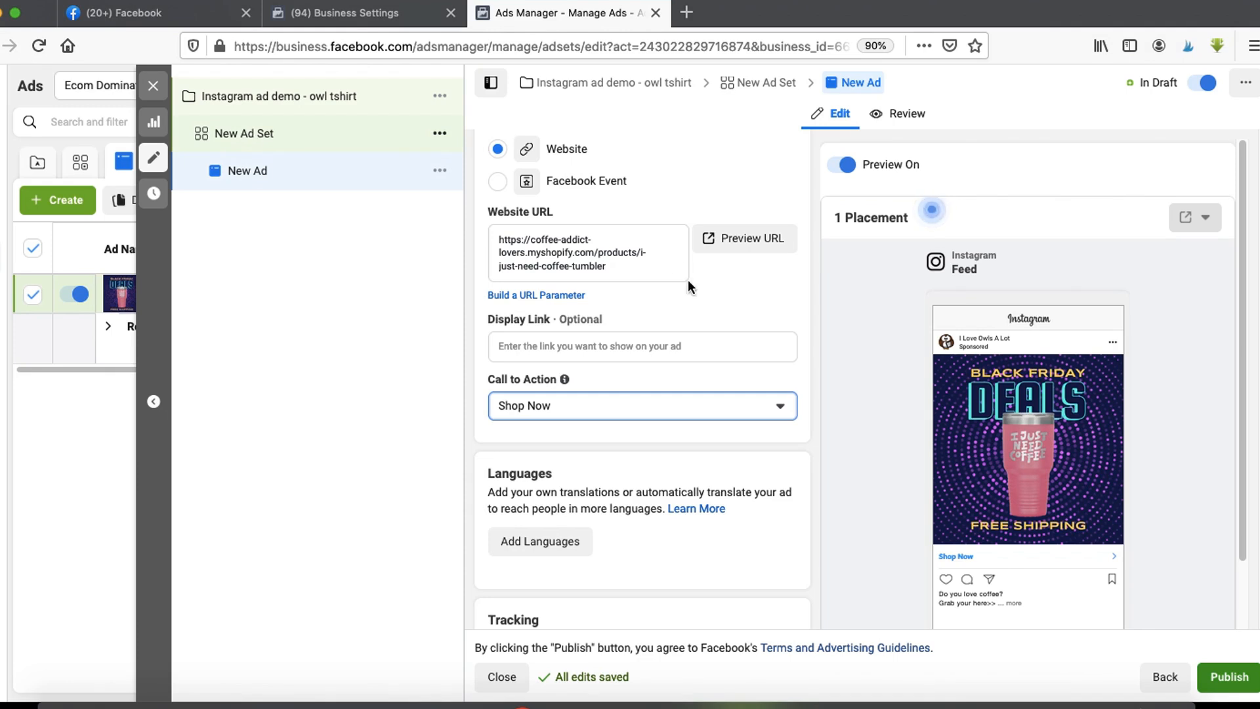
{"action": "scroll", "coordinate": [605, 525], "scroll_direction": "down", "scroll_amount": 8}
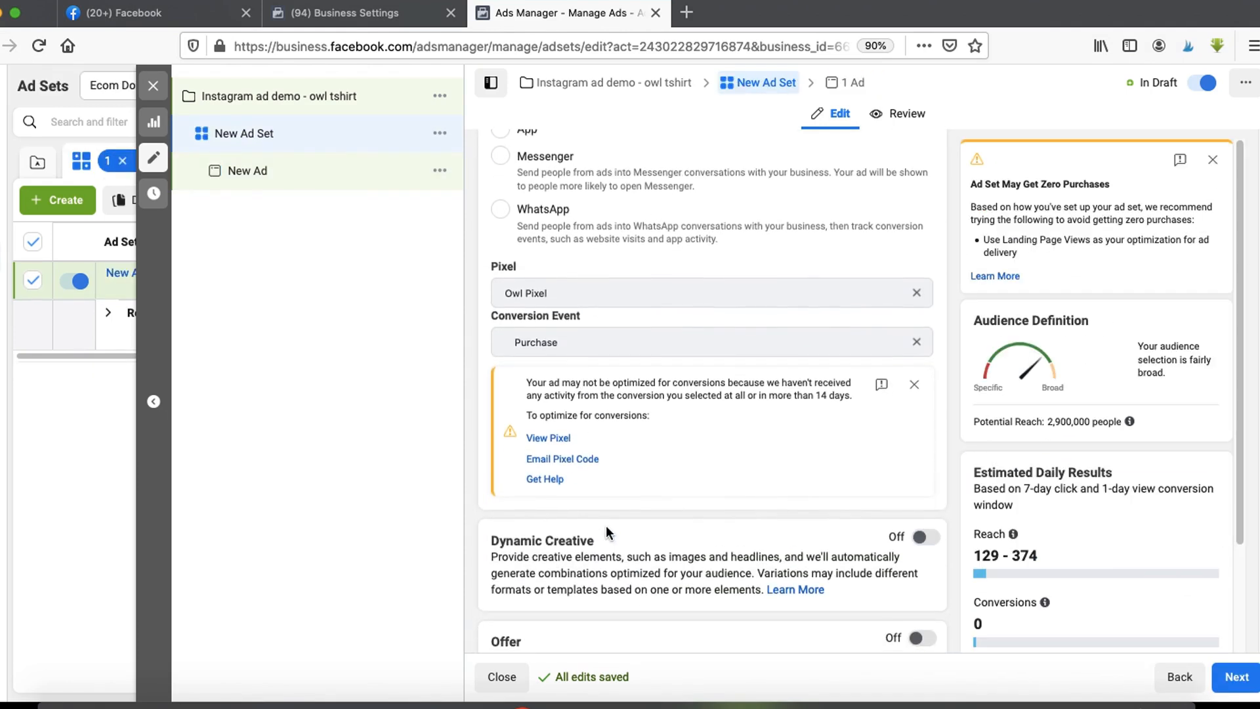
{"action": "scroll", "coordinate": [607, 530], "scroll_direction": "down", "scroll_amount": 10}
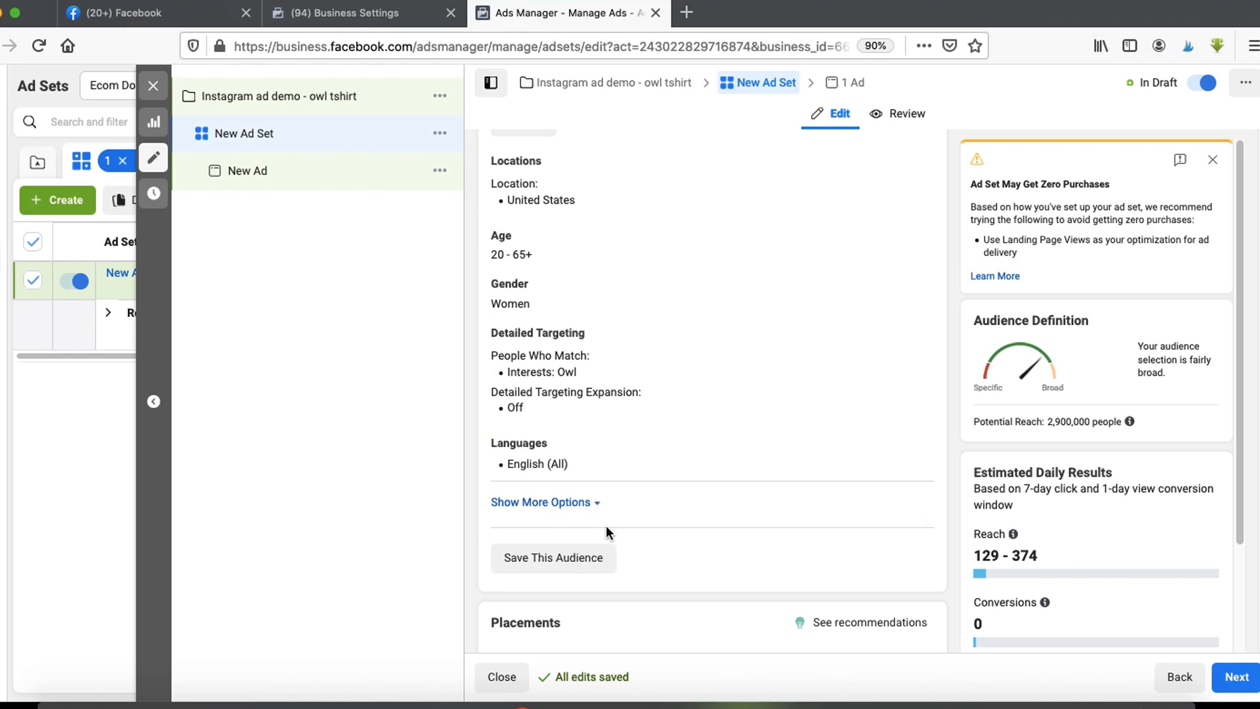
{"action": "scroll", "coordinate": [605, 525], "scroll_direction": "down", "scroll_amount": 10}
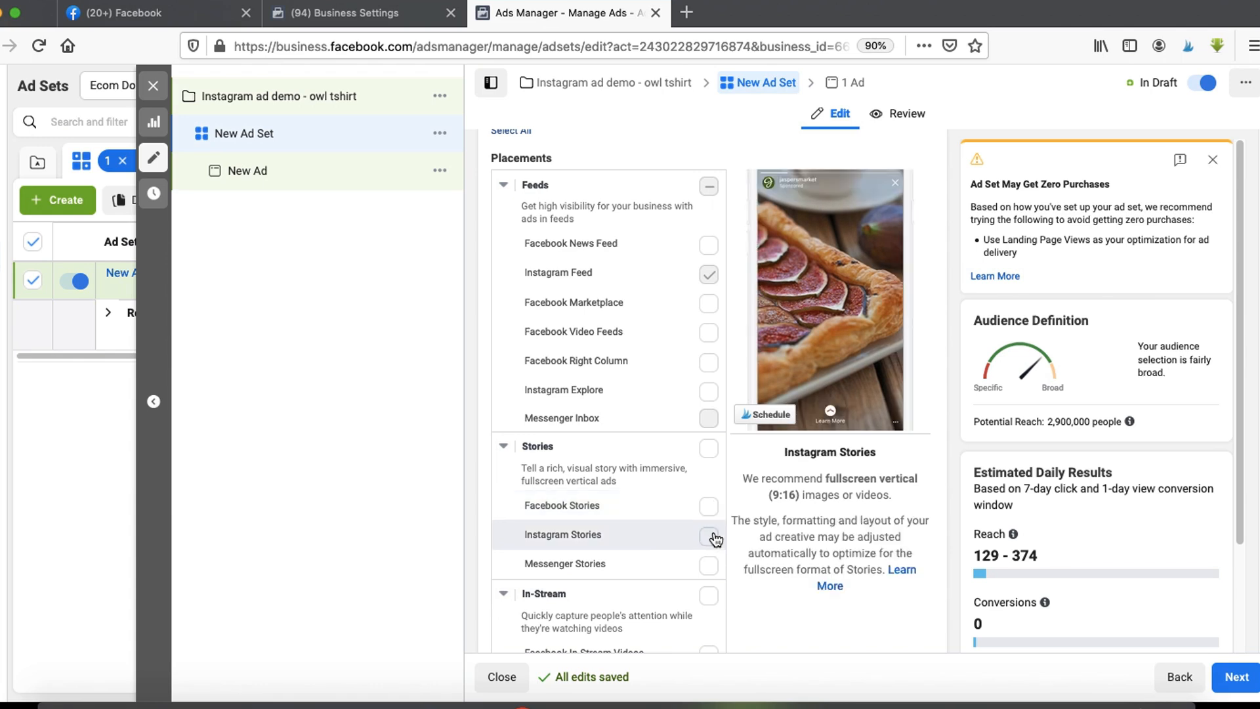
{"action": "left_click", "coordinate": [708, 274]}
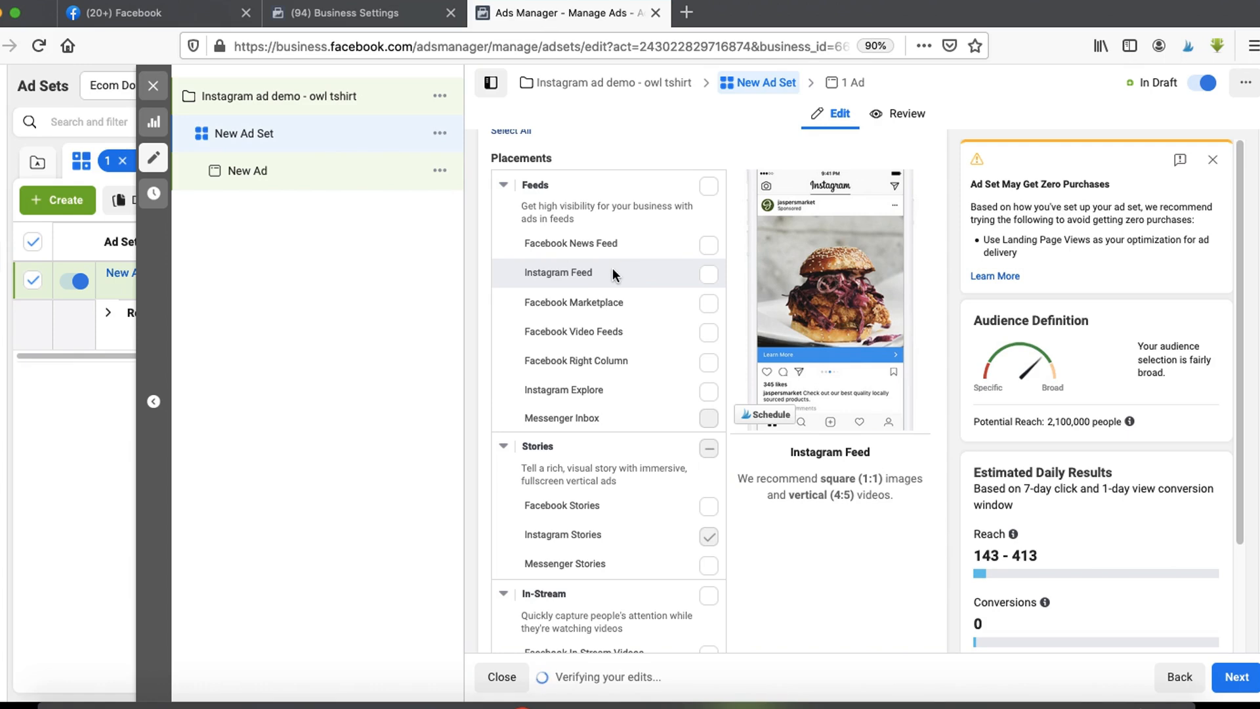
{"action": "scroll", "coordinate": [681, 358], "scroll_direction": "down", "scroll_amount": 1}
- Continue to the ad and add the Limited Offer sale t-shirt story image as its media
{"action": "left_click", "coordinate": [1247, 684]}
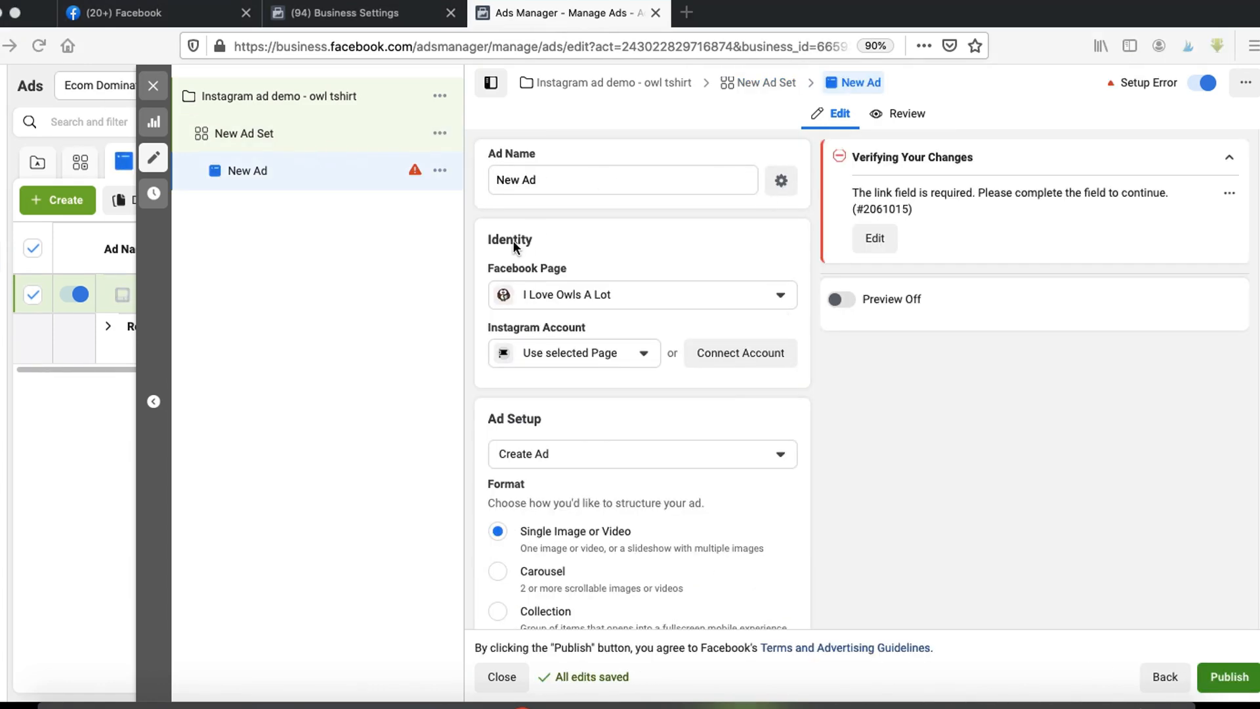
{"action": "mouse_move", "coordinate": [516, 239]}
{"action": "left_mouse_down"}
{"action": "mouse_move", "coordinate": [450, 263]}
{"action": "mouse_move", "coordinate": [551, 257]}
{"action": "mouse_move", "coordinate": [512, 304]}
{"action": "mouse_move", "coordinate": [534, 306]}
{"action": "left_mouse_up"}
{"action": "scroll", "coordinate": [533, 455], "scroll_direction": "down", "scroll_amount": 1}
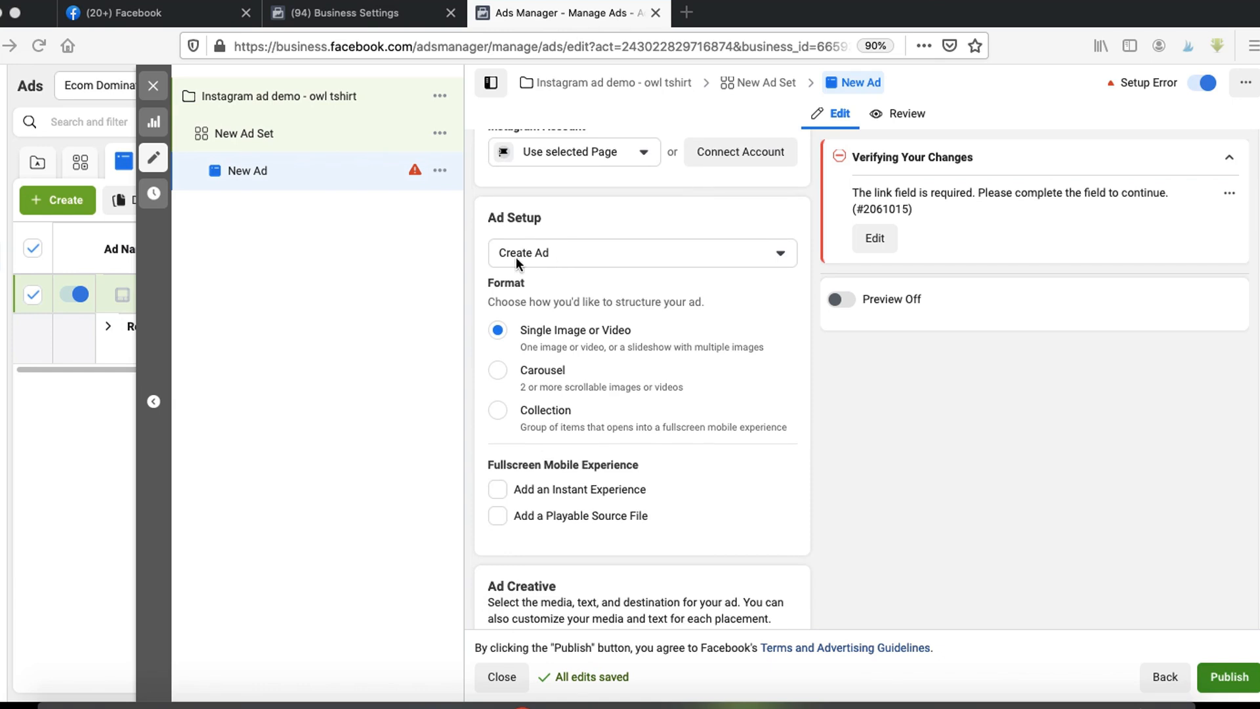
{"action": "scroll", "coordinate": [523, 361], "scroll_direction": "down", "scroll_amount": 5}
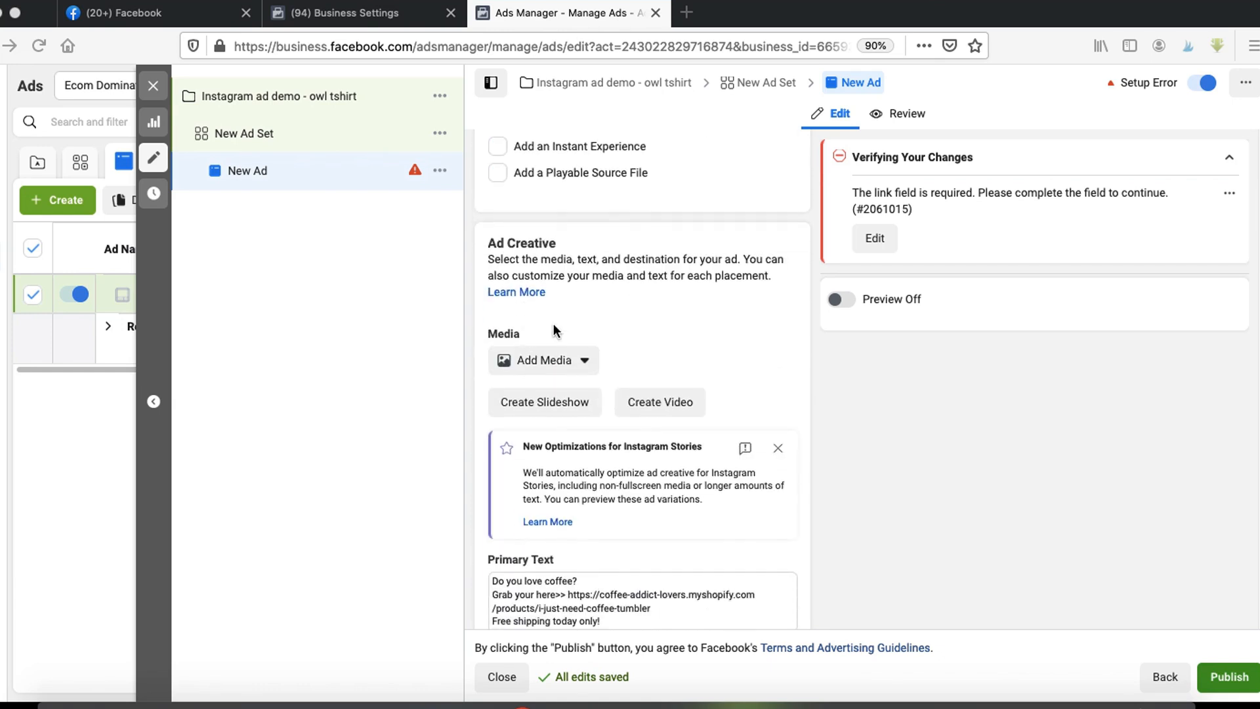
{"action": "left_click", "coordinate": [556, 365]}
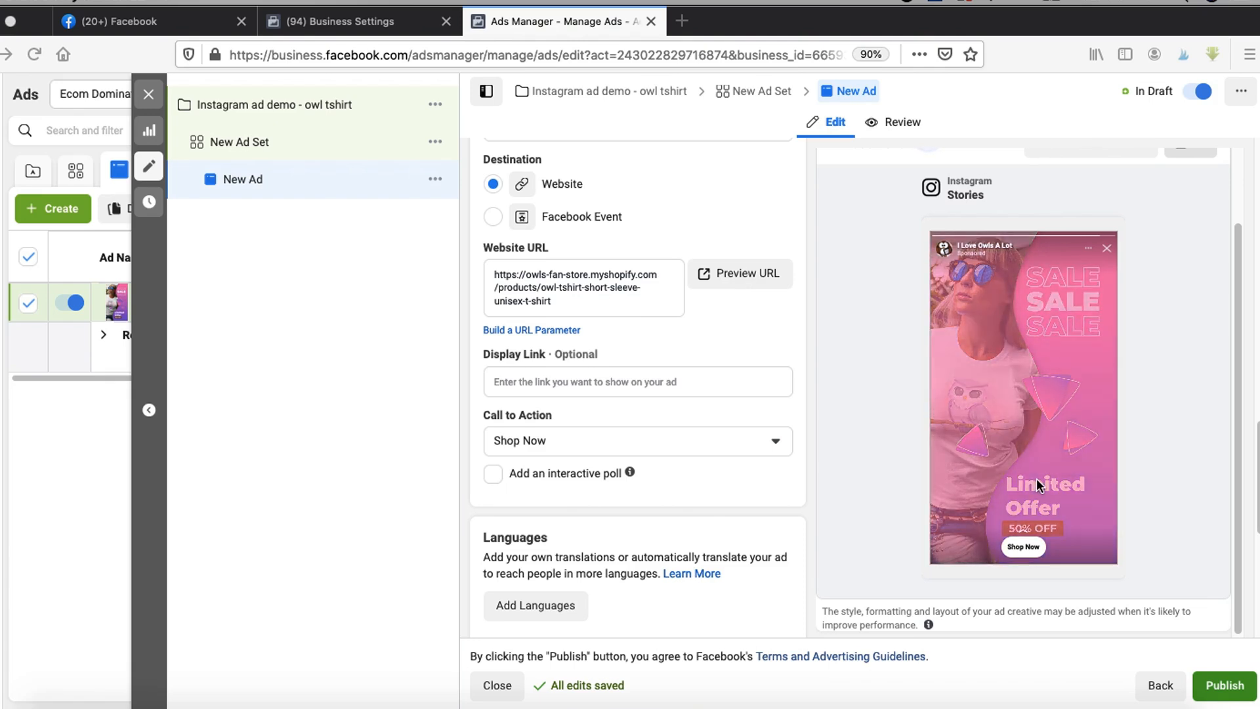
{"action": "left_click", "coordinate": [943, 707]}
{"action": "mouse_move", "coordinate": [1226, 590]}
{"action": "left_mouse_down"}
{"action": "mouse_move", "coordinate": [1165, 676]}
{"action": "mouse_move", "coordinate": [1155, 633]}
{"action": "left_mouse_up"}
{"action": "key", "text": "Escape"}
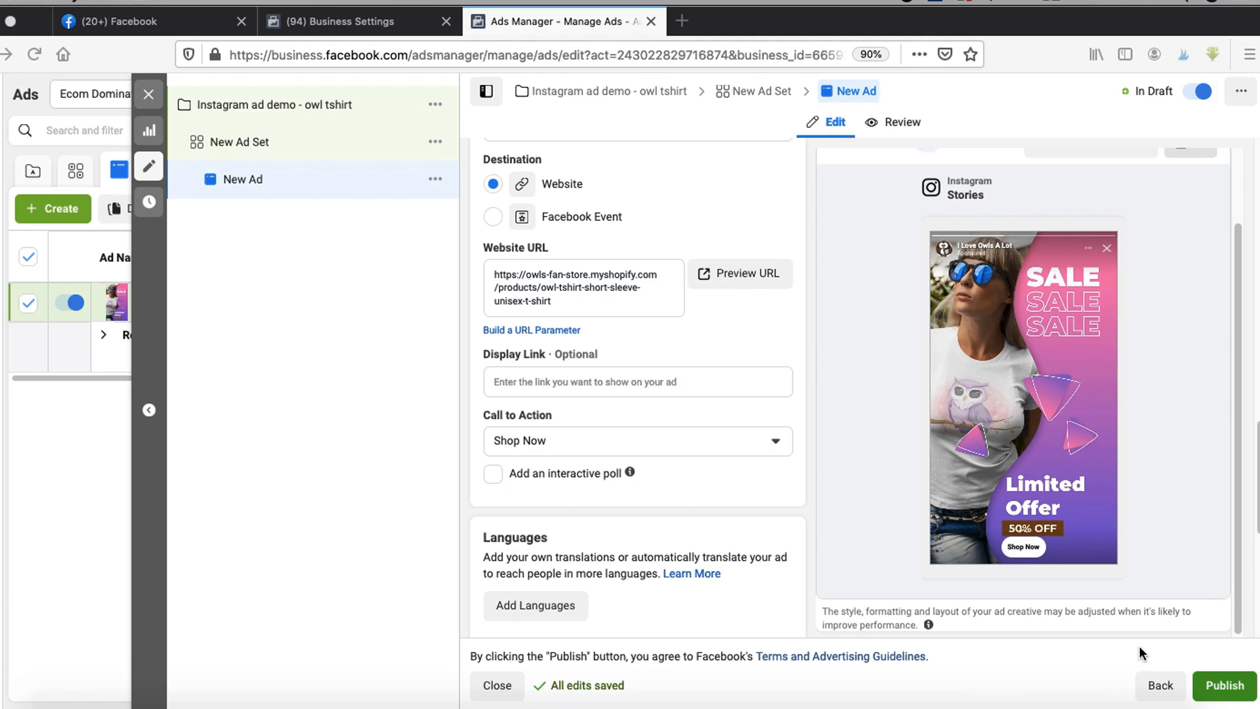